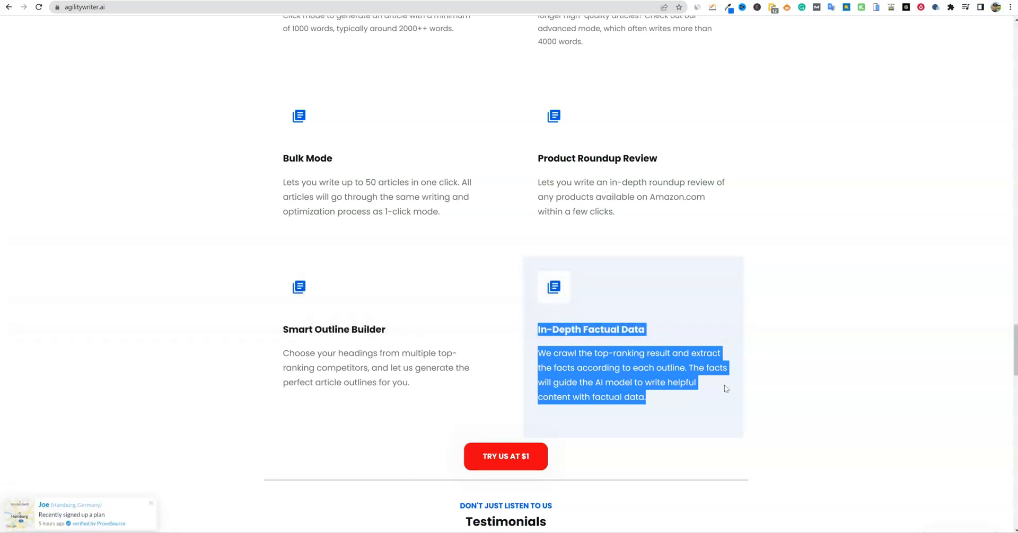
Read the In-Depth Factual Data feature description on the homepage, highlighting its text
left_click(640, 352)
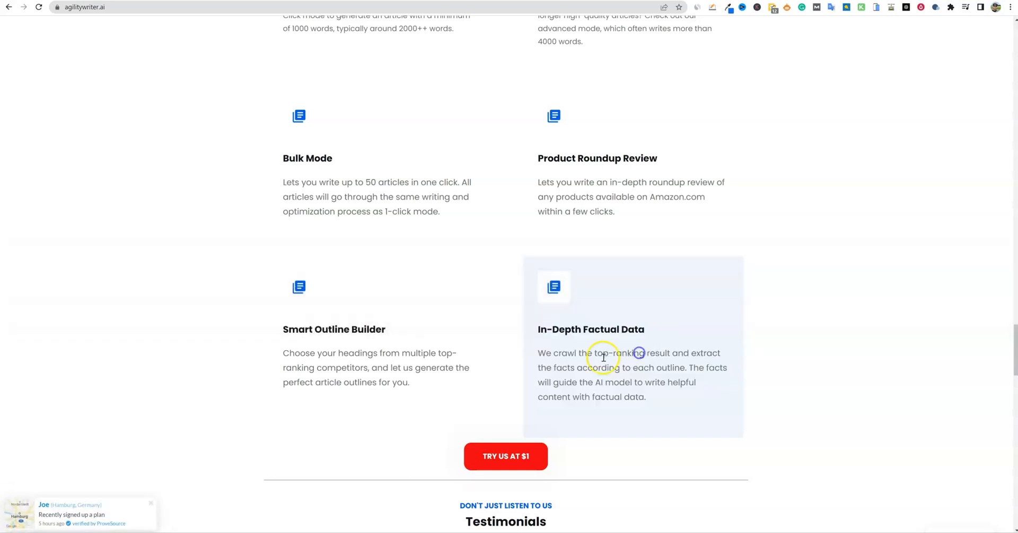
left_click_drag(547, 354, 720, 398)
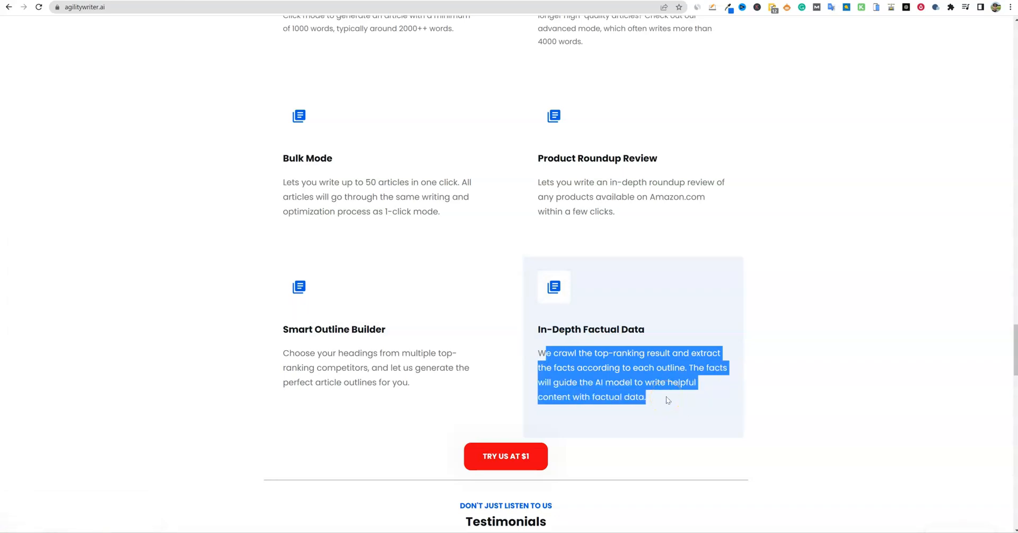
left_click(622, 372)
left_click_drag(538, 353, 700, 400)
scroll(684, 387, "up", 1)
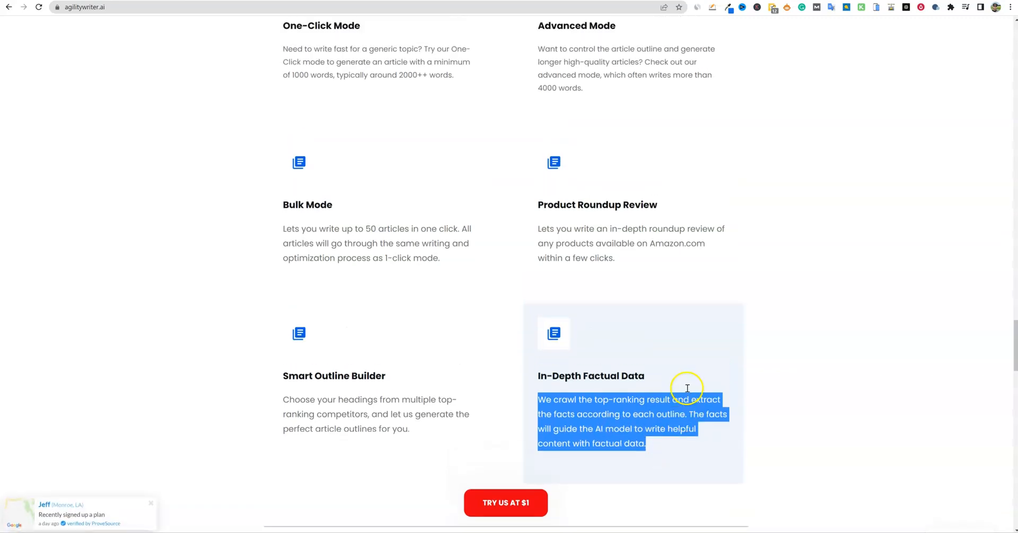
scroll(688, 391, "up", 2)
left_click_drag(679, 336, 561, 335)
Look back over the unique features and Bulk Mode sections, ending at the homepage's opening banner
scroll(608, 352, "up", 5)
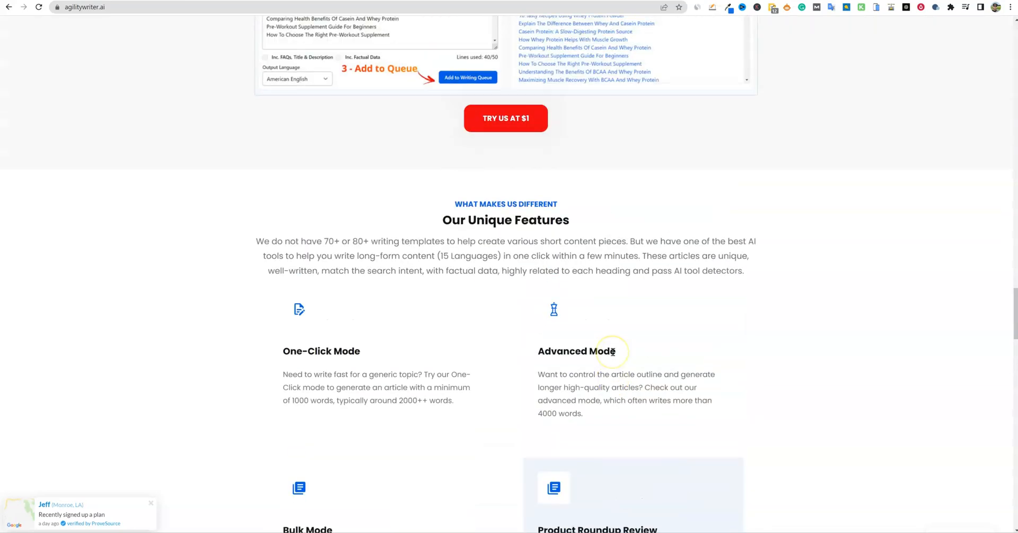
scroll(604, 398, "up", 6)
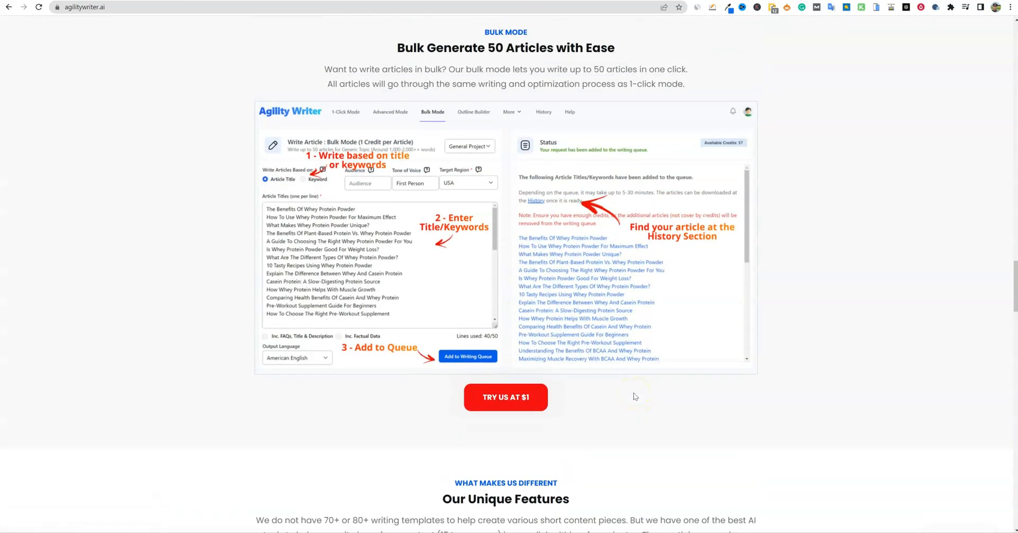
scroll(695, 386, "up", 2)
left_click_drag(1013, 270, 1014, 22)
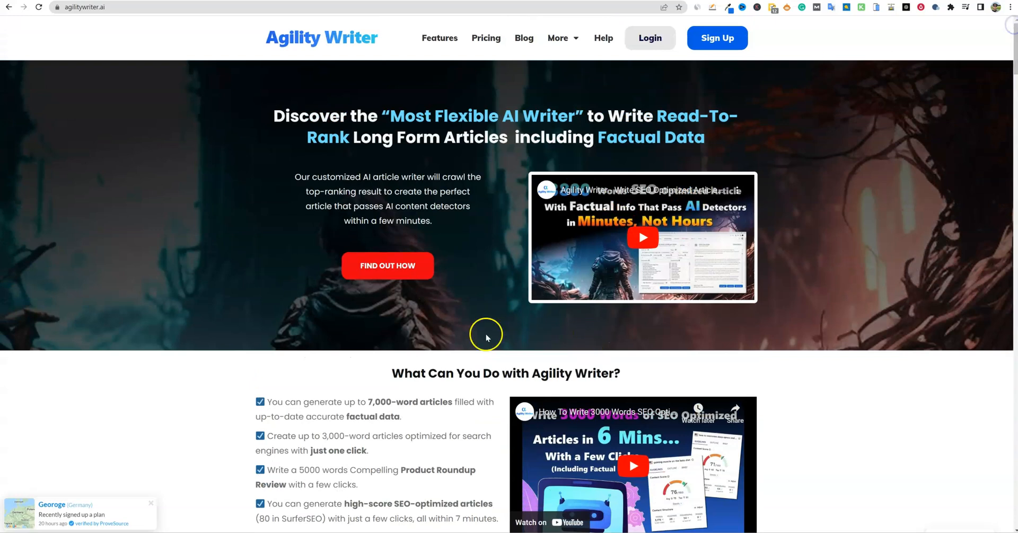
scroll(640, 164, "down", 1)
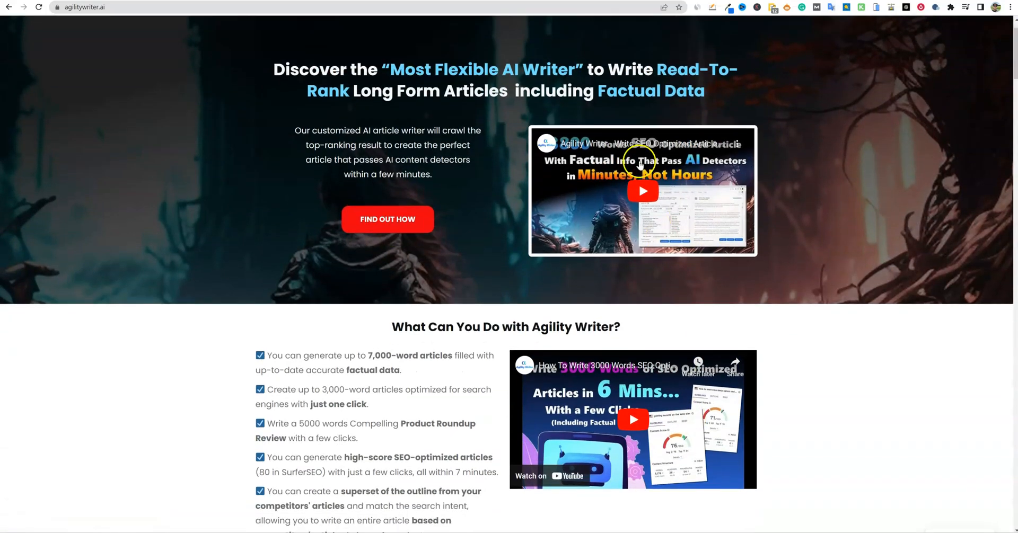
scroll(643, 334, "up", 1)
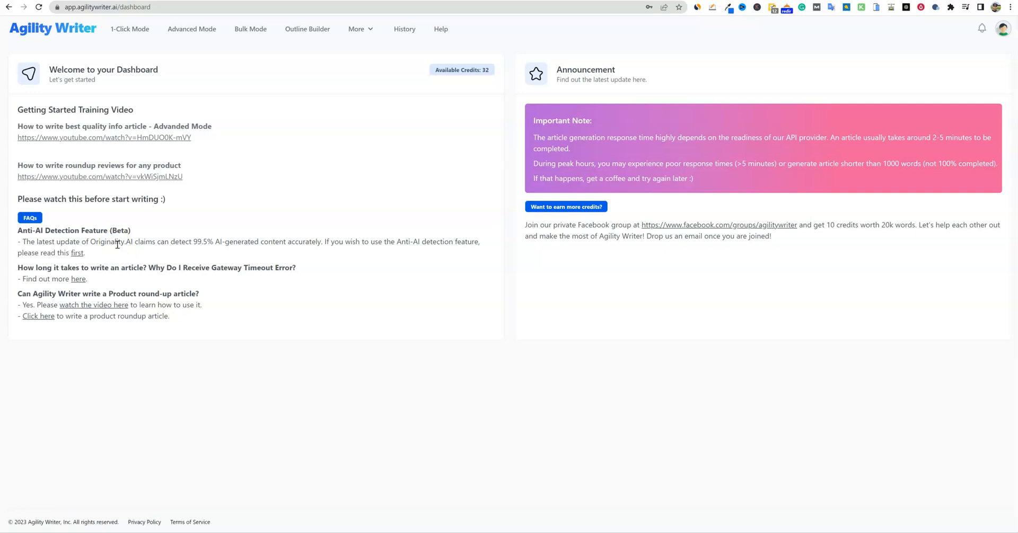
Highlight the Originality.AI claim in the dashboard's Anti-AI Detection FAQ and open the linked help article
left_click(126, 260)
left_click_drag(291, 241, 33, 244)
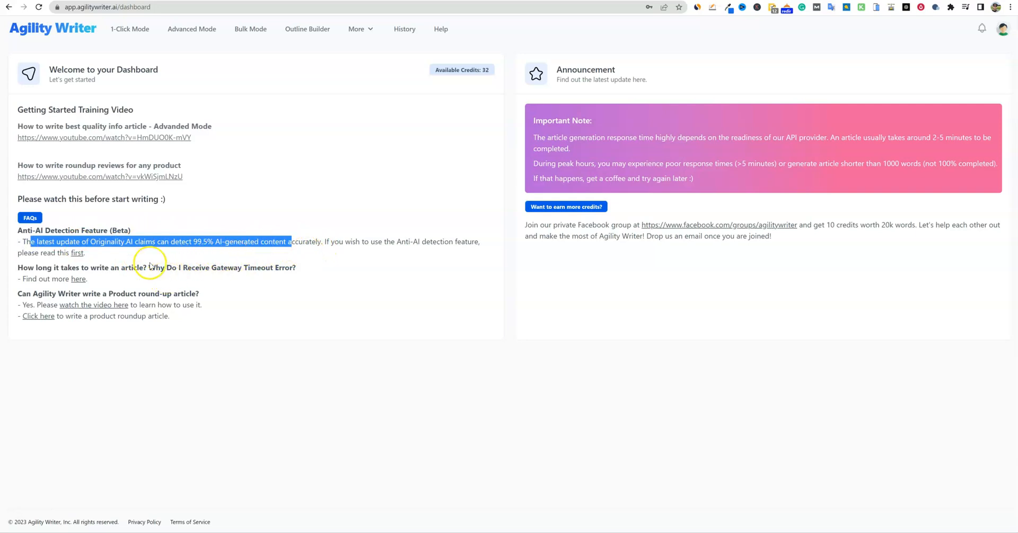
left_click(77, 252)
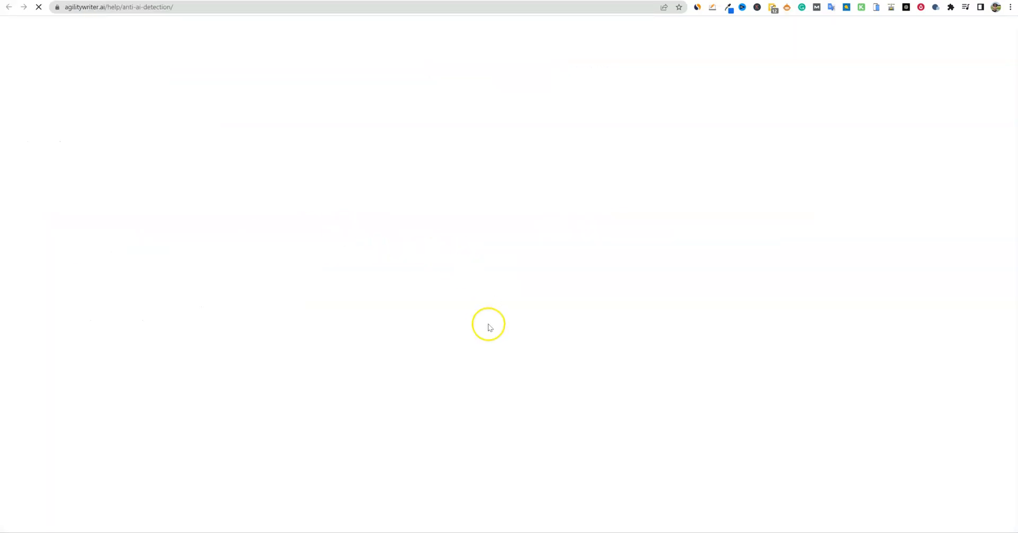
Examine the Anti-AI Detection test case settings and result table, highlighting the four test case lines
scroll(554, 345, "down", 4)
scroll(558, 350, "down", 3)
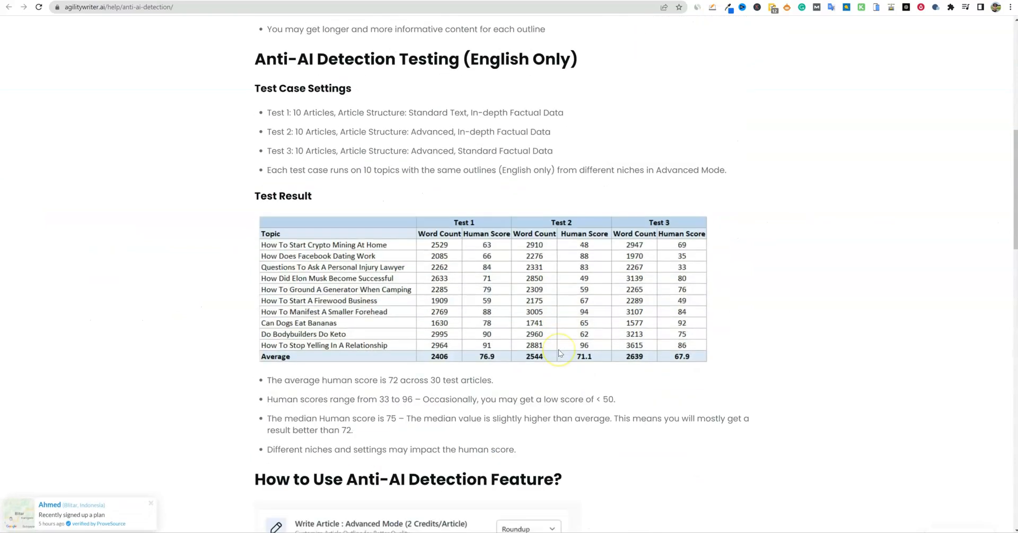
scroll(477, 265, "up", 1)
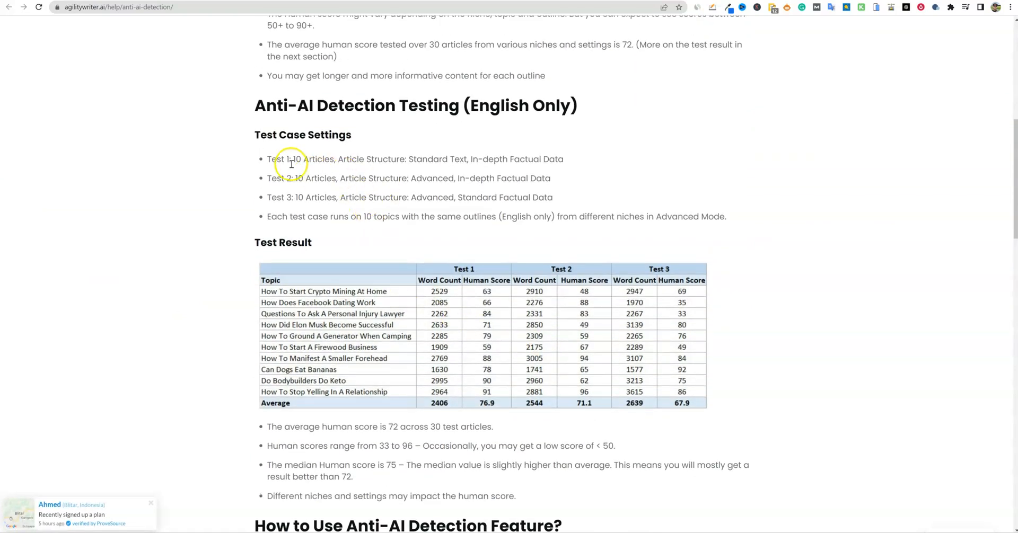
left_click_drag(271, 159, 748, 222)
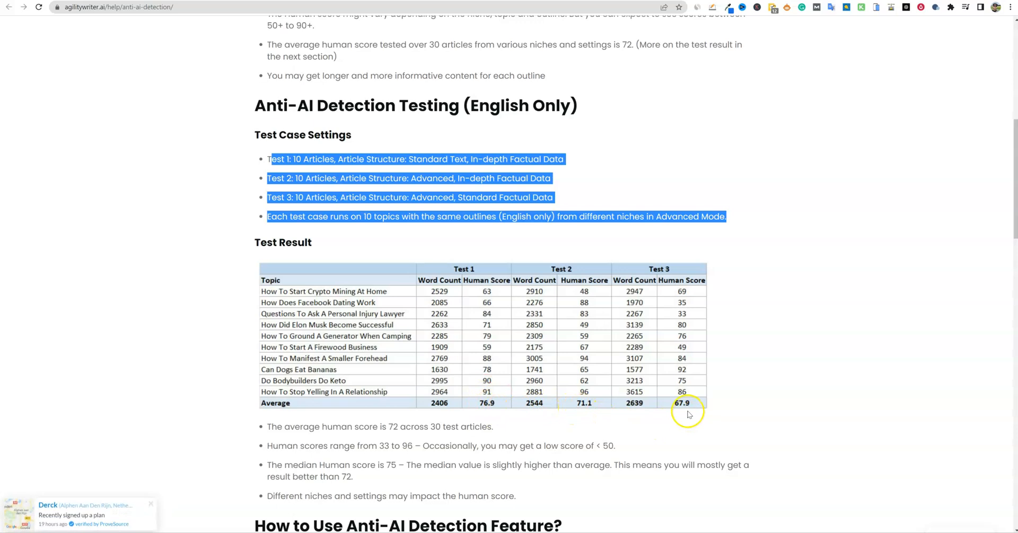
scroll(579, 400, "down", 2)
scroll(579, 401, "up", 2)
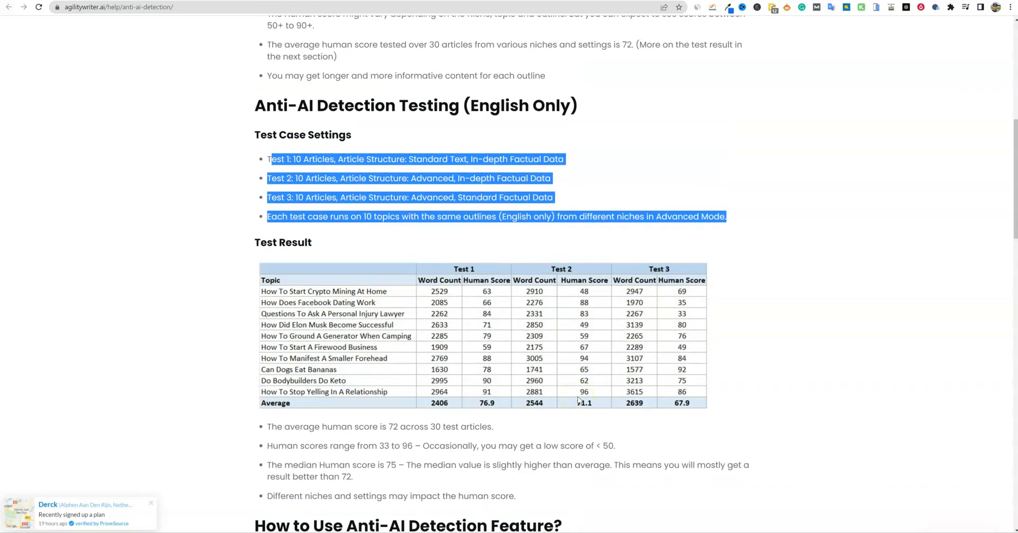
scroll(579, 400, "down", 2)
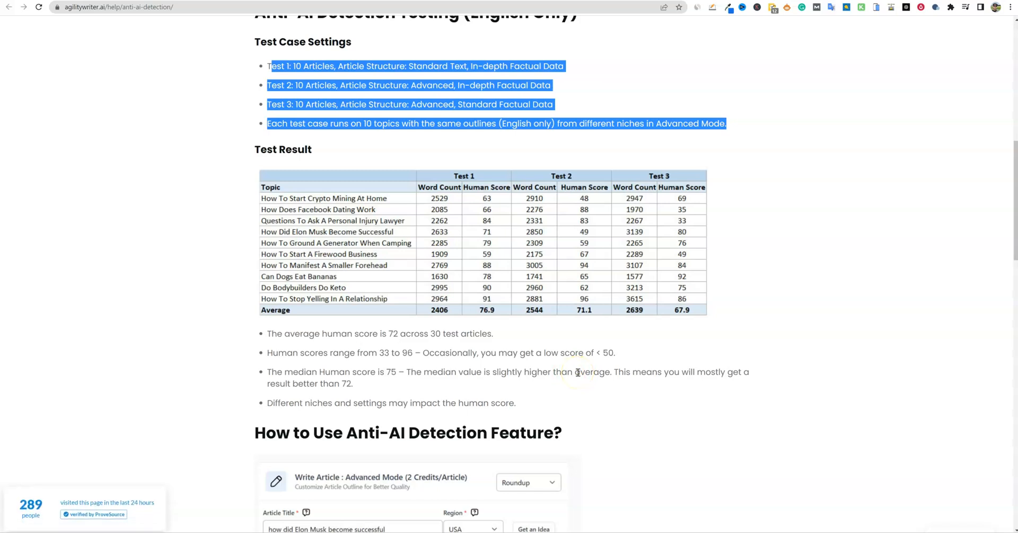
Read how to use the Anti-AI Detection feature, including its best settings and the extra cost sections
scroll(529, 378, "down", 1)
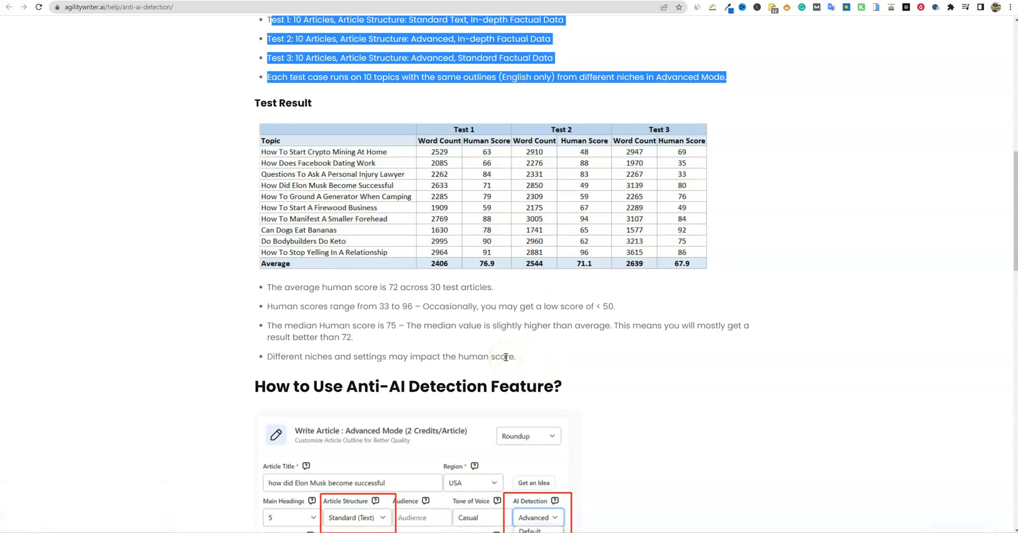
scroll(451, 413, "down", 3)
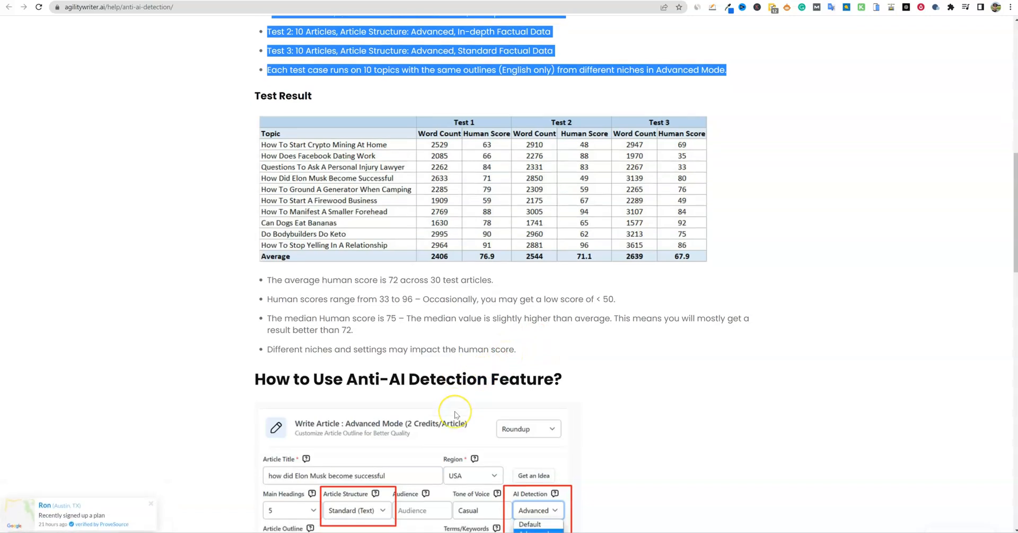
scroll(455, 416, "down", 1)
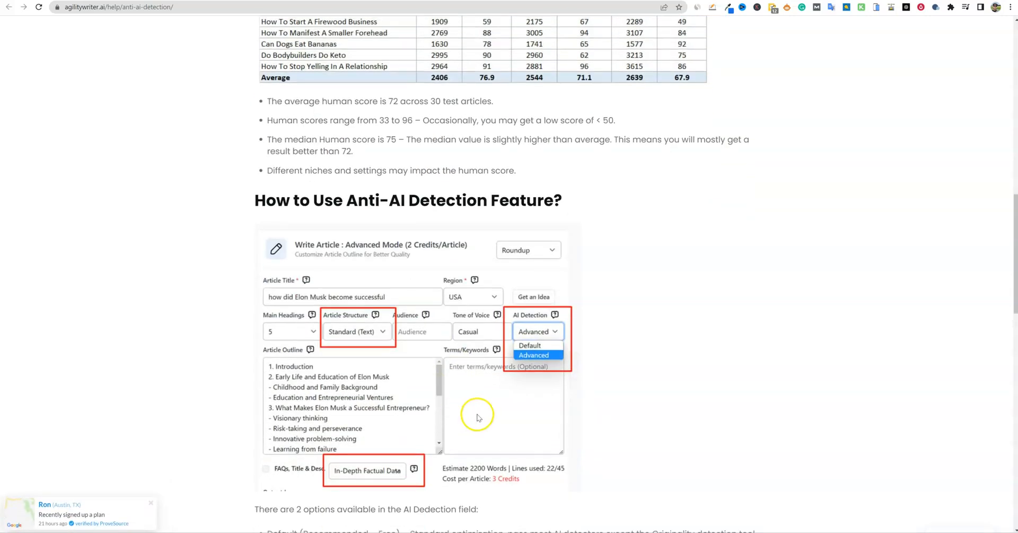
scroll(546, 416, "down", 4)
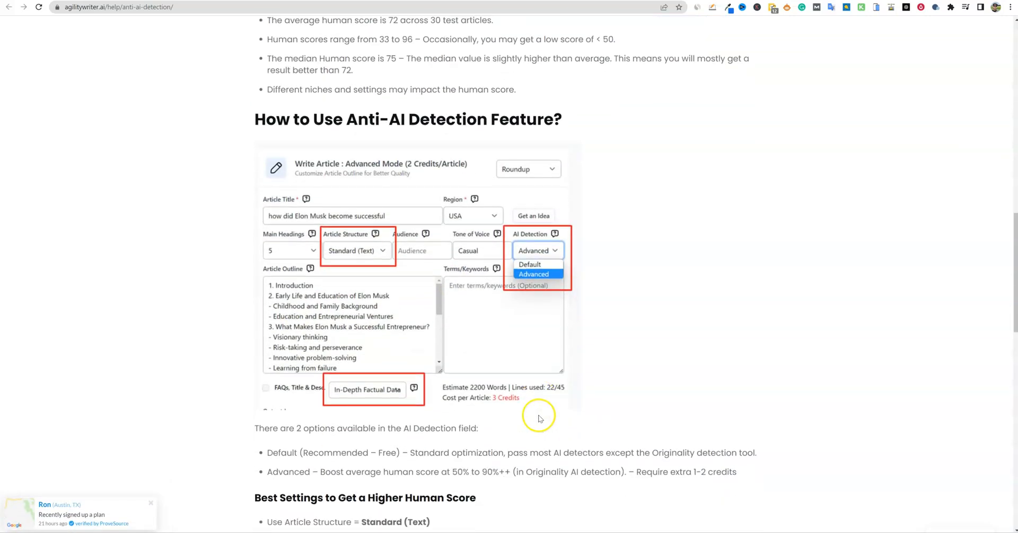
scroll(551, 406, "down", 6)
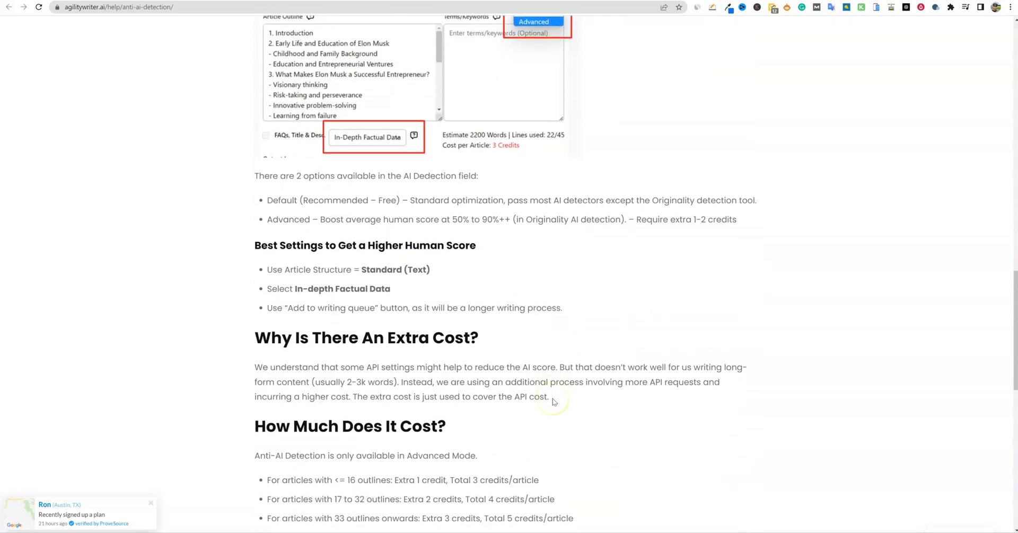
scroll(553, 401, "down", 7)
Return to the Anti-AI test results and highlight the notes on the human score range and median
scroll(530, 357, "up", 15)
scroll(532, 354, "up", 7)
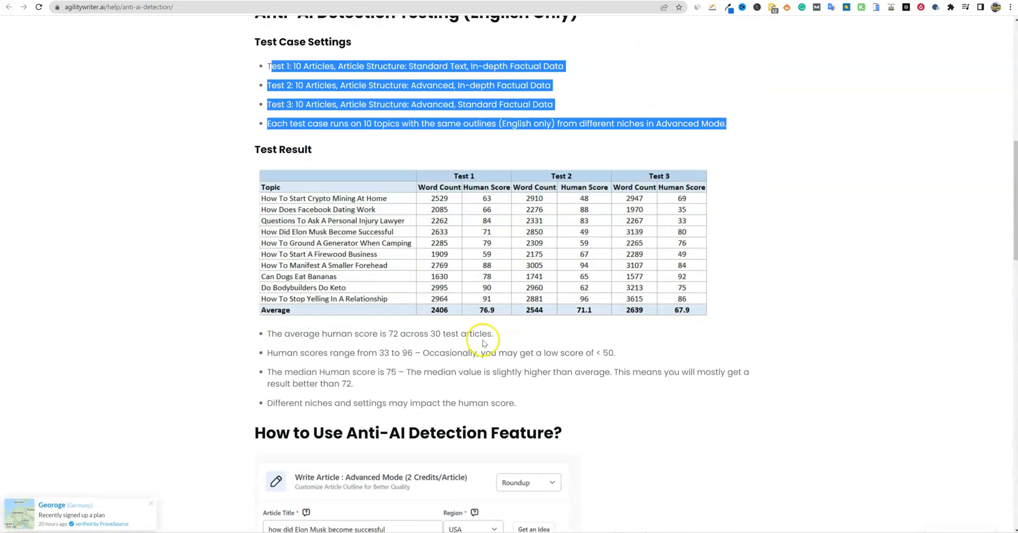
left_click_drag(353, 384, 265, 354)
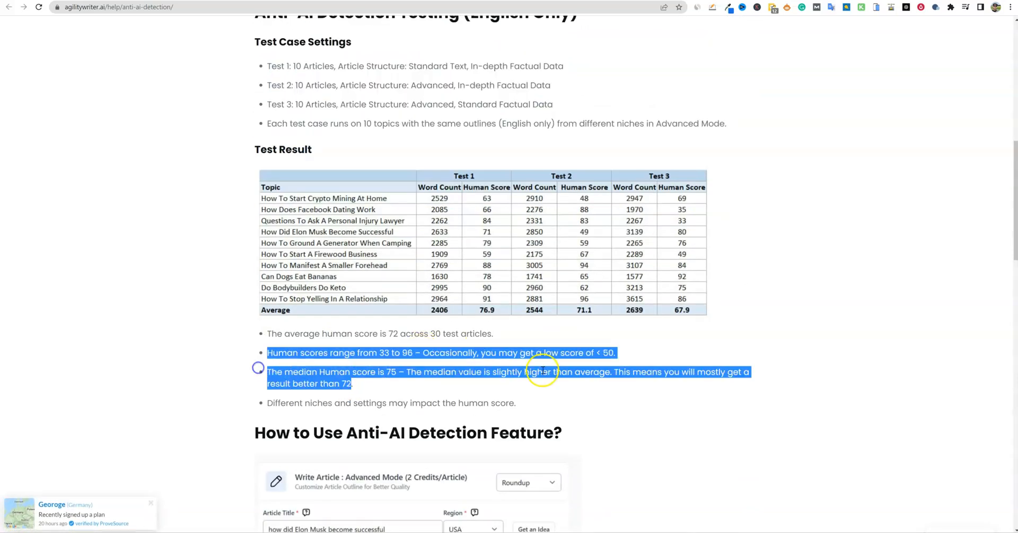
left_click(659, 354)
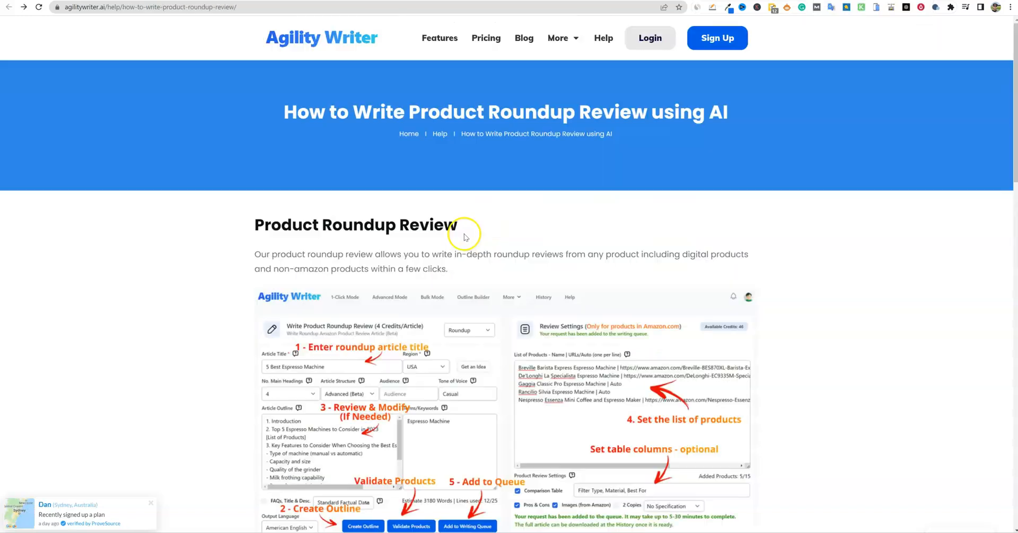
Look through the Product Roundup Review help article, highlighting its introduction and checking the FAQs
left_click_drag(256, 220, 683, 373)
scroll(675, 404, "down", 20)
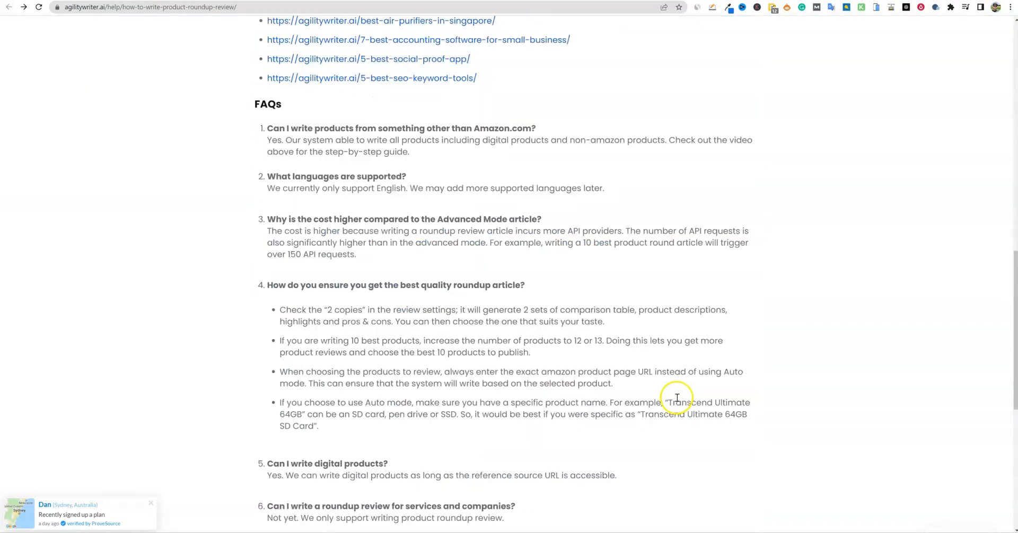
scroll(677, 398, "up", 8)
scroll(677, 397, "up", 12)
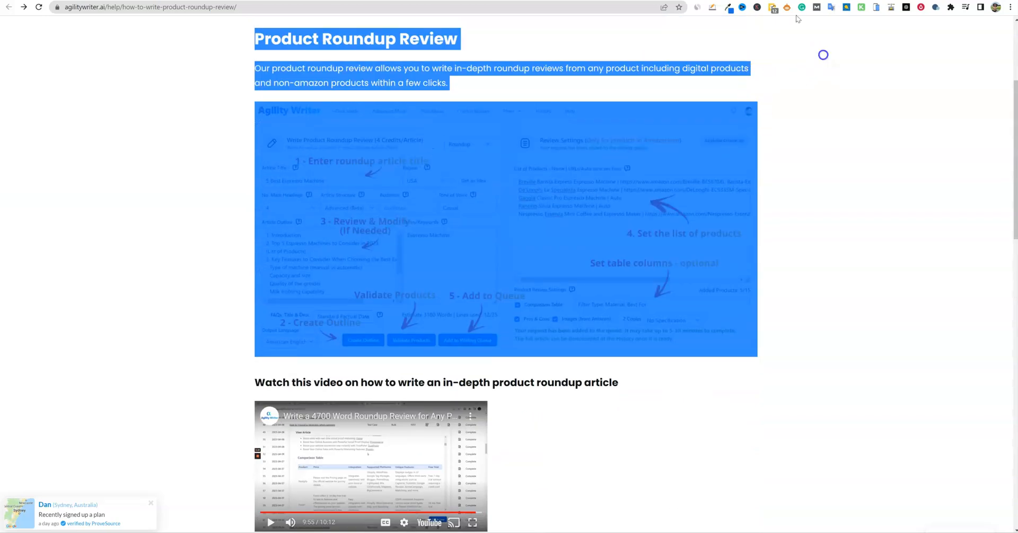
Open the Pricing page from the homepage and compare the plans, checking the Ultimate plan's coupon code
left_click(759, 0)
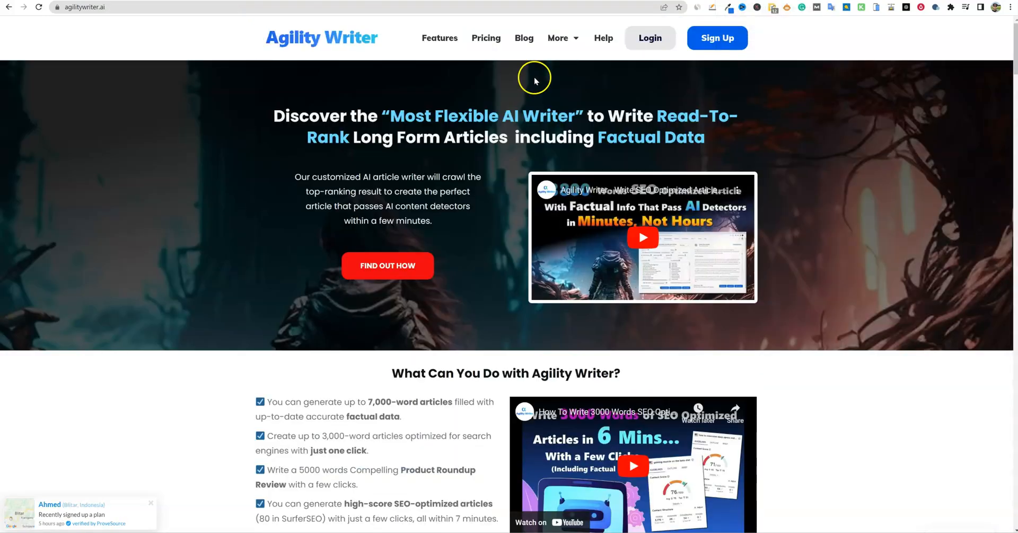
left_click(496, 38)
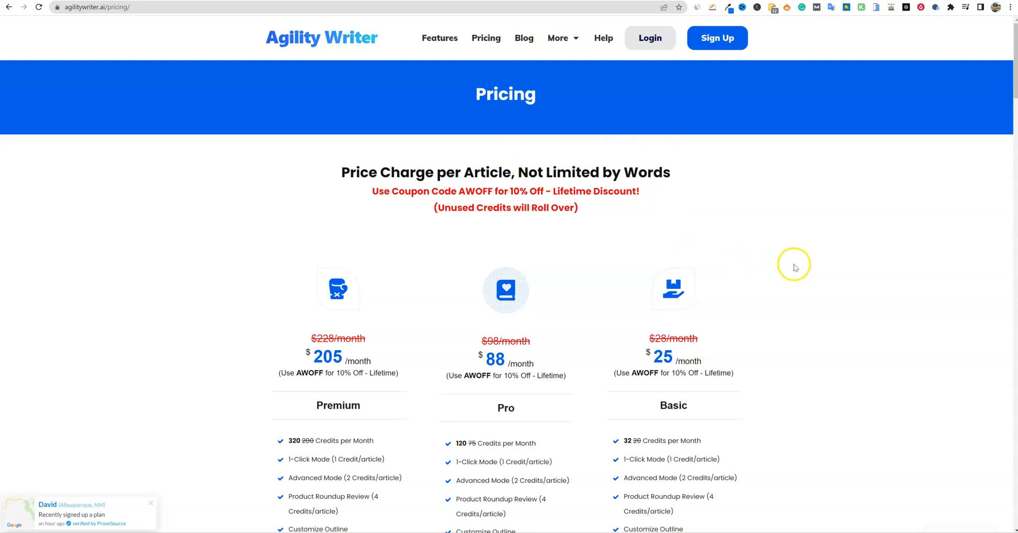
scroll(851, 289, "down", 3)
scroll(854, 290, "down", 1)
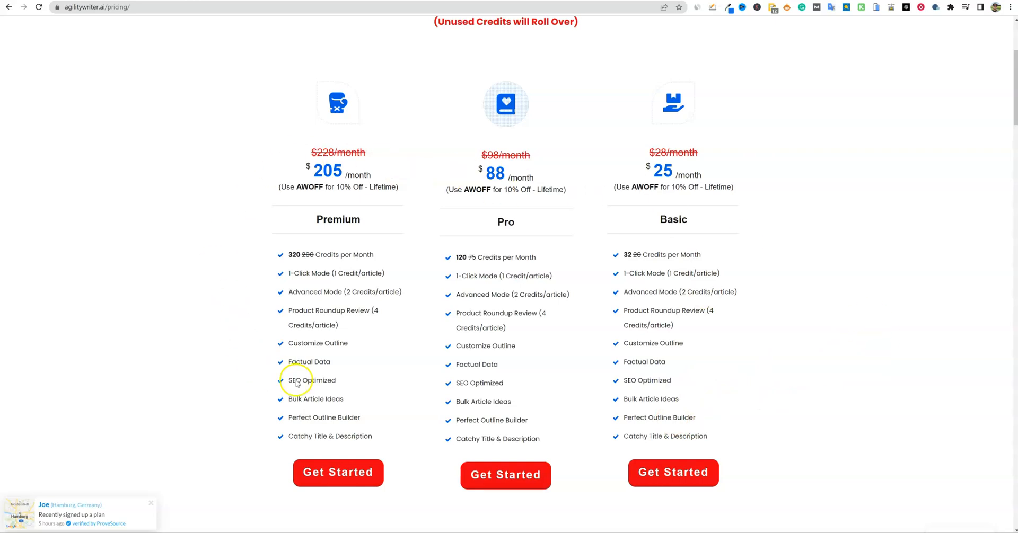
scroll(520, 329, "down", 3)
scroll(521, 326, "down", 5)
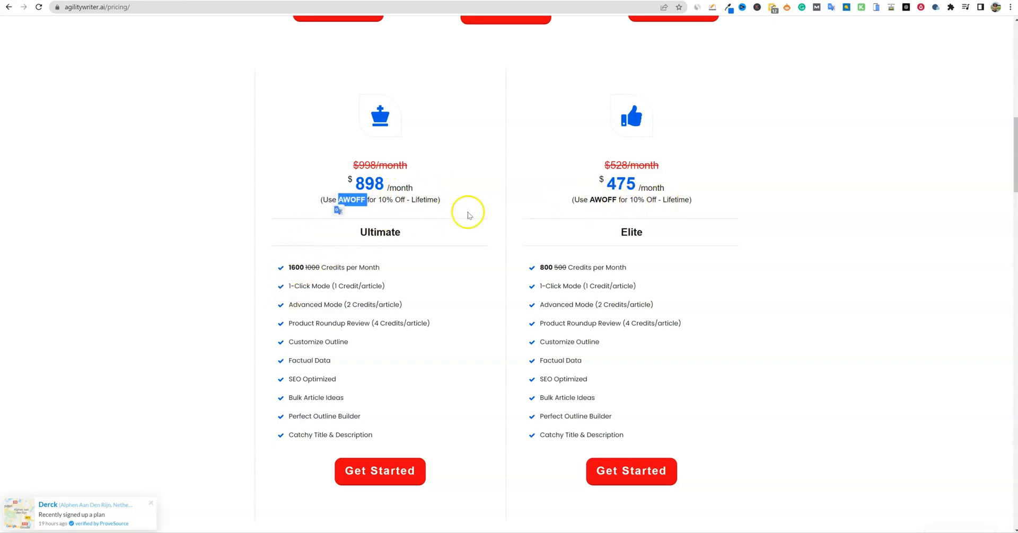
left_click(460, 204)
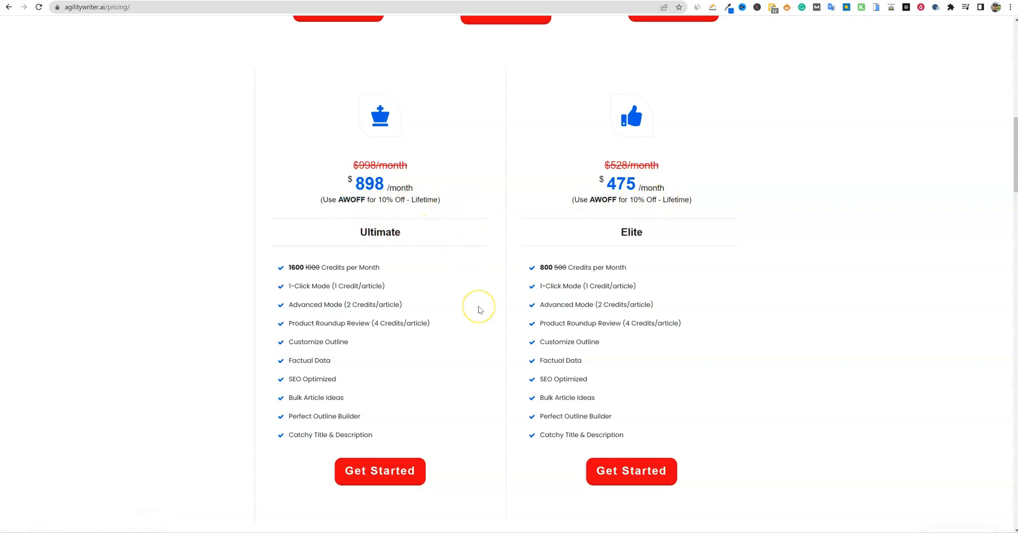
Highlight the monthly credits of the Elite plan and the Basic plan, clearing the selection when done
left_click_drag(551, 266, 518, 268)
scroll(591, 289, "up", 9)
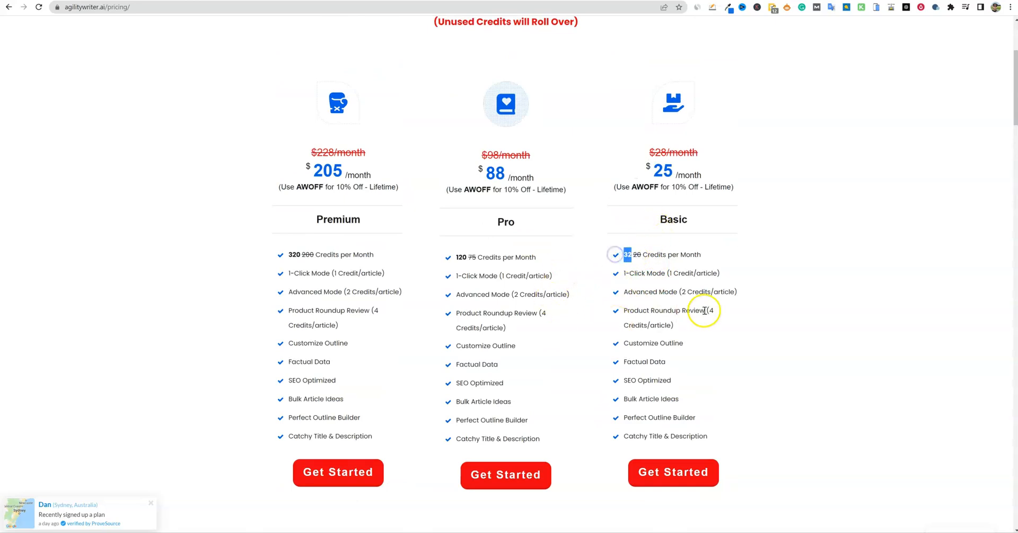
left_click_drag(757, 308, 758, 363)
left_click(757, 363)
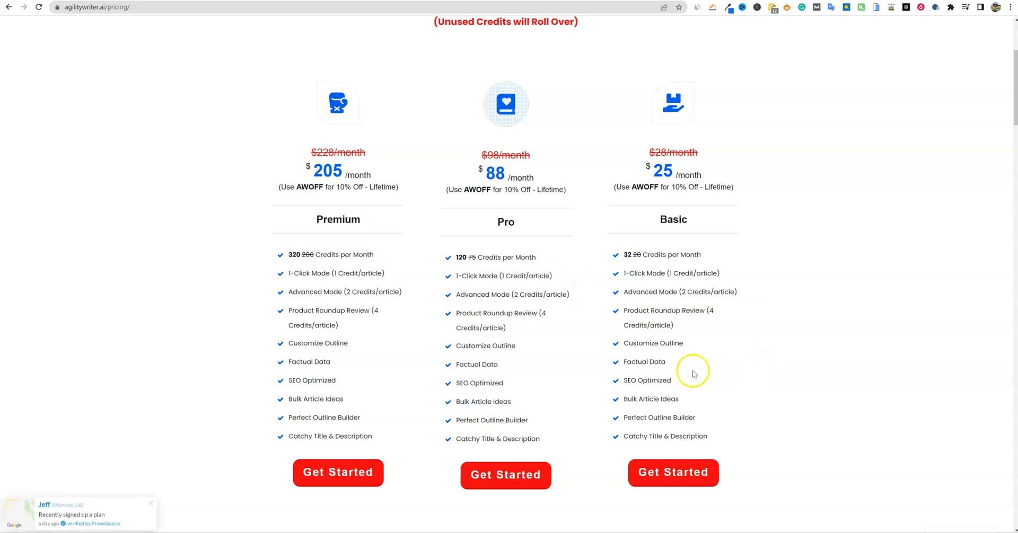
Highlight the Product Roundup Review credit cost in the Ultimate plan's feature list
scroll(702, 268, "up", 1)
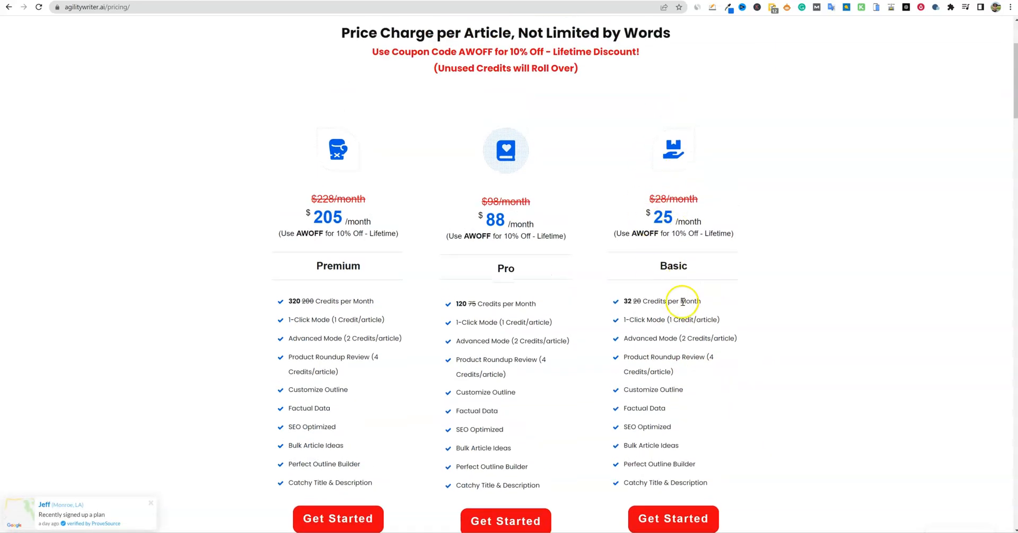
scroll(669, 297, "down", 12)
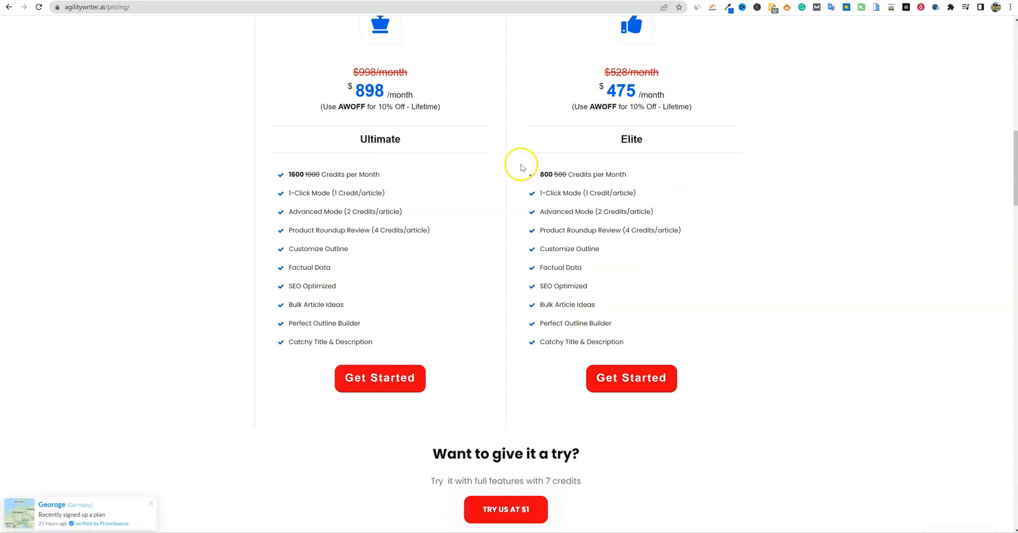
left_click_drag(293, 230, 430, 230)
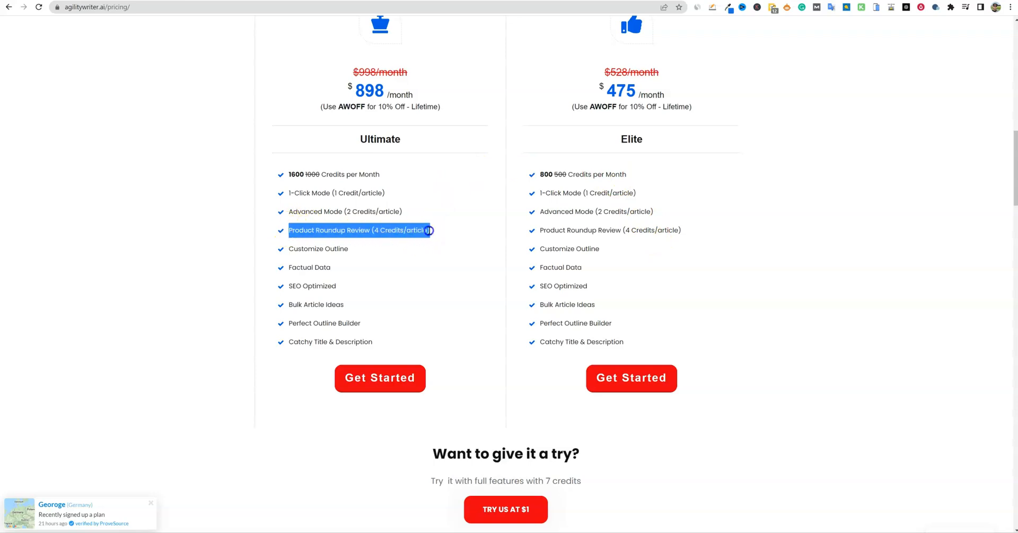
Highlight the Advanced Mode and 1-Click Mode credit costs in the Ultimate plan's feature list
left_click_drag(288, 212, 430, 211)
left_click(293, 193)
left_click_drag(293, 192, 411, 186)
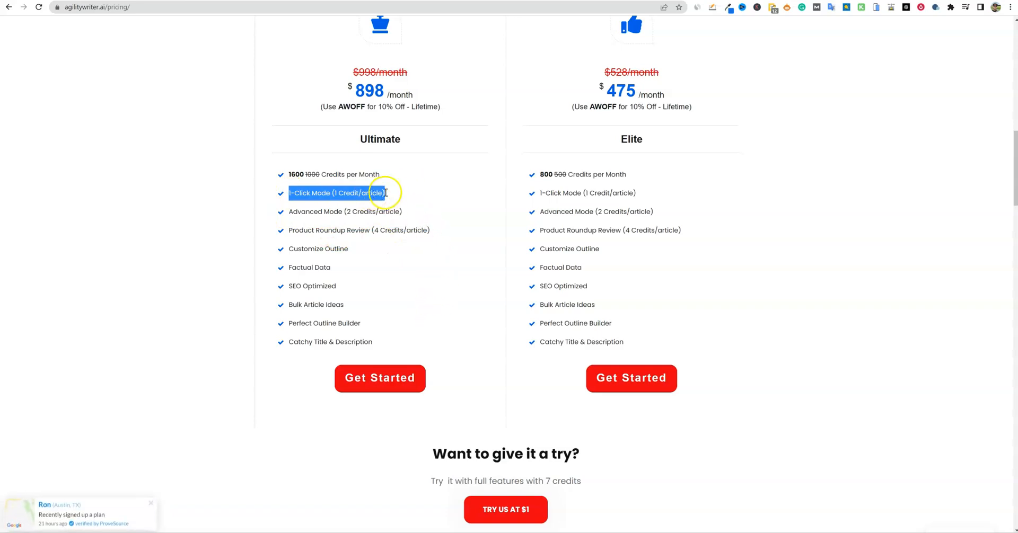
Compare the prices and monthly credits of the Ultimate, Elite, Premium, Pro and Basic plans on the pricing page
scroll(524, 326, "down", 4)
scroll(524, 329, "up", 5)
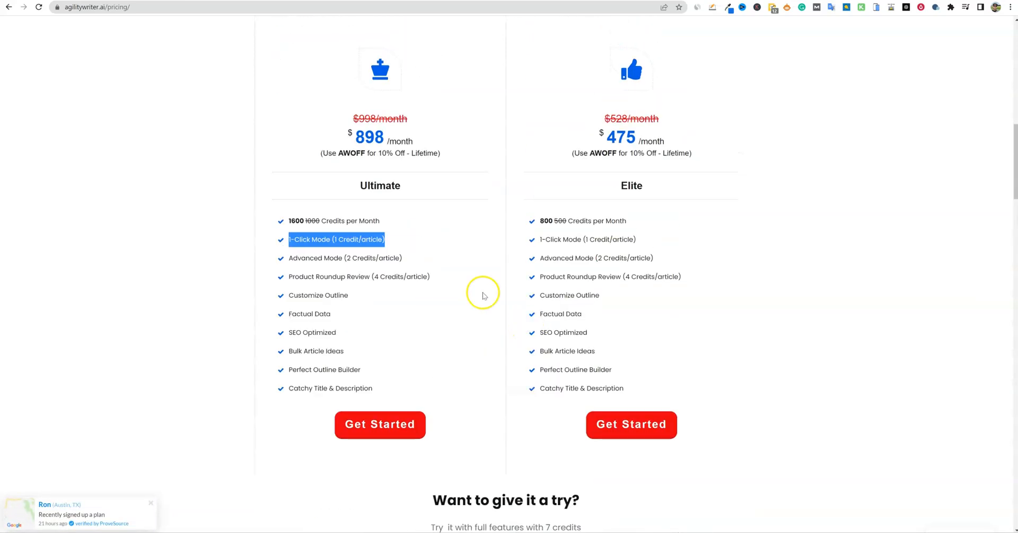
scroll(439, 222, "up", 1)
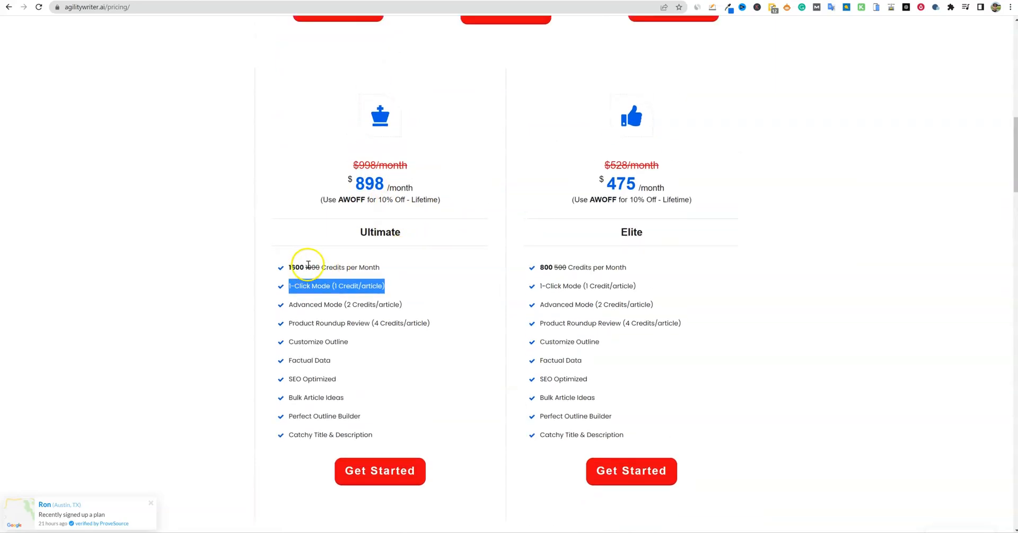
scroll(660, 289, "up", 2)
scroll(663, 290, "up", 8)
scroll(626, 288, "down", 1)
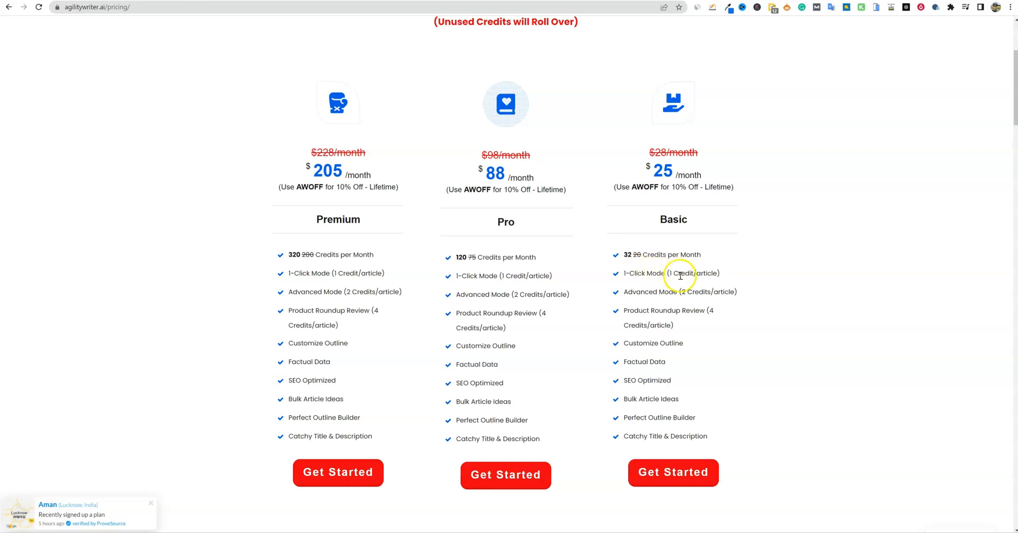
scroll(680, 303, "down", 8)
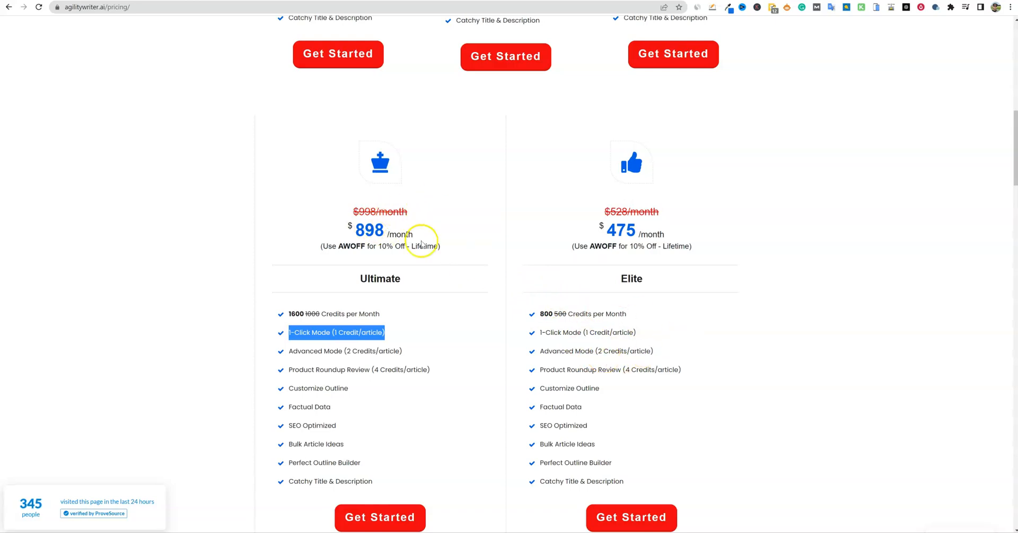
scroll(559, 324, "down", 1)
scroll(541, 250, "up", 1)
left_click_drag(336, 172, 756, 268)
scroll(757, 272, "up", 9)
scroll(761, 278, "down", 1)
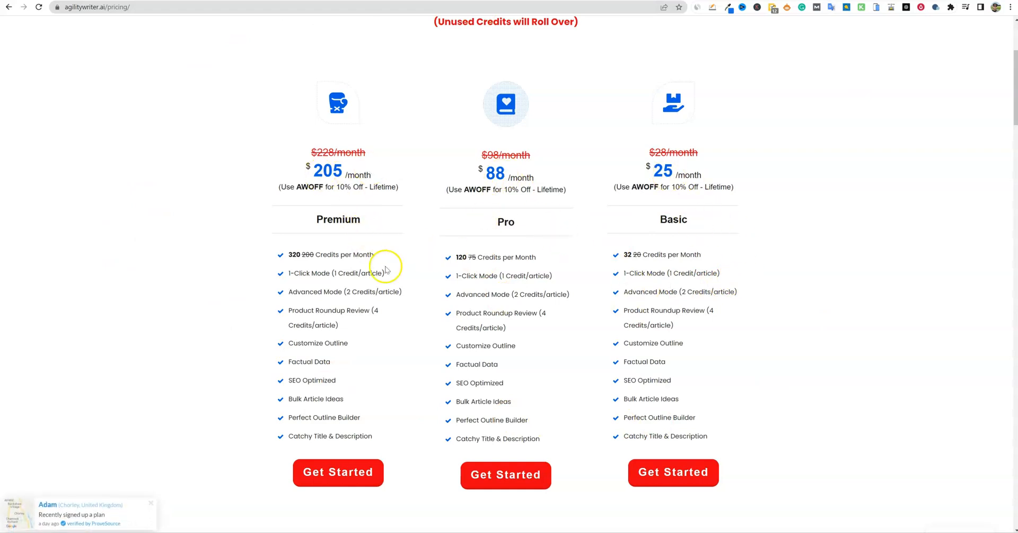
scroll(628, 347, "up", 4)
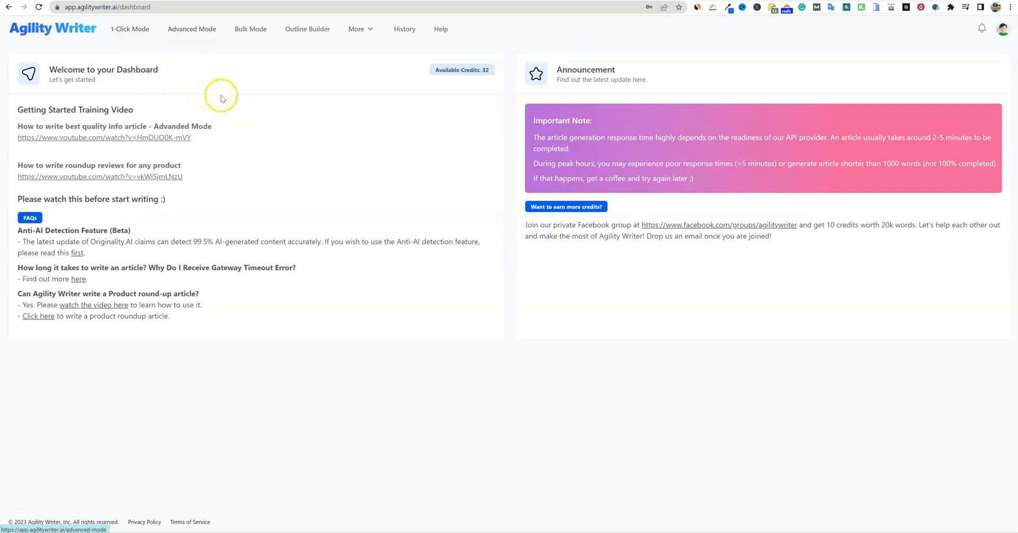
Look over the additional tools offered on the dashboard, such as Product Roundup, Website Page and Article Ideas
left_click(372, 30)
left_click(362, 85)
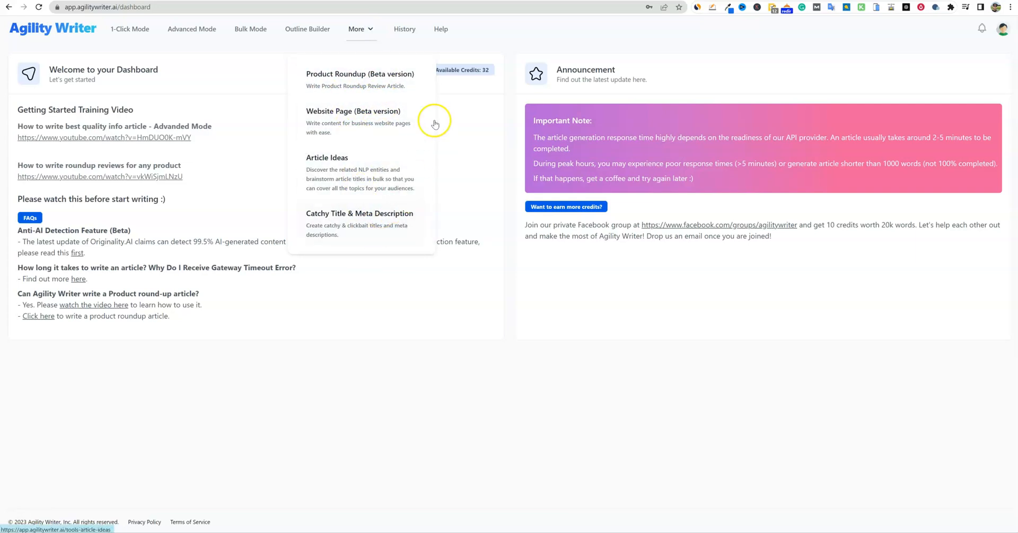
mouse_move(364, 27)
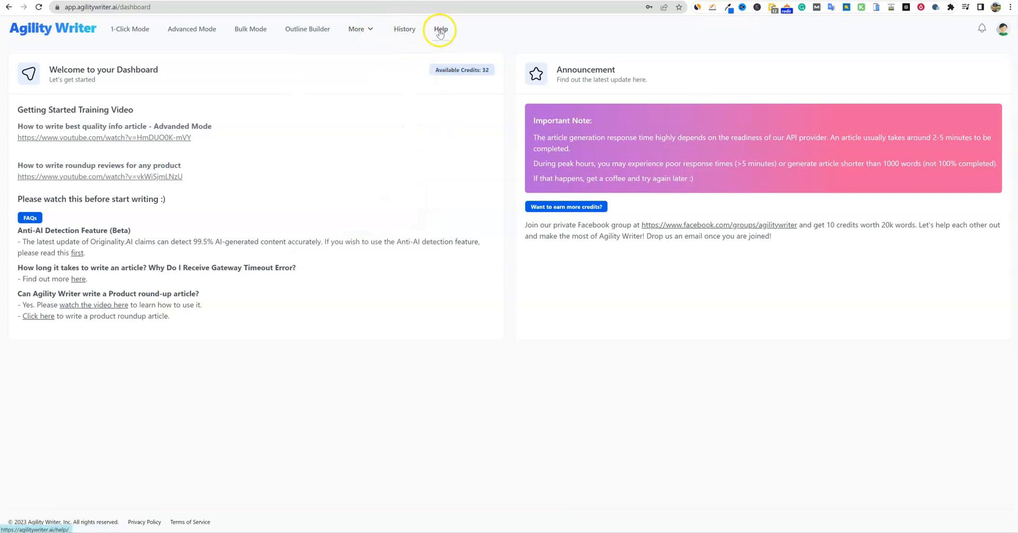
Check the article history and the Bulk Mode page, and open the 1-Click Mode article writer
left_click(402, 29)
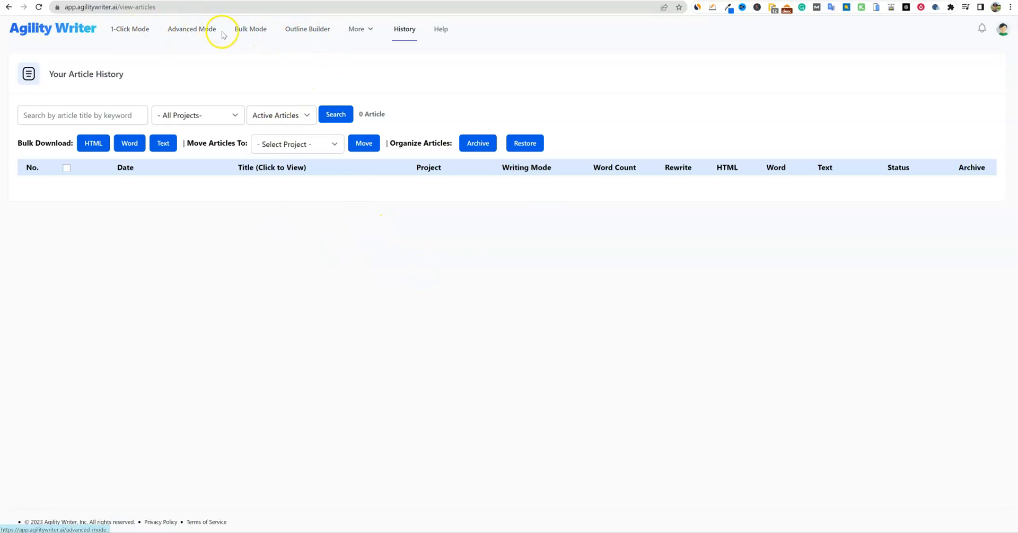
left_click(248, 31)
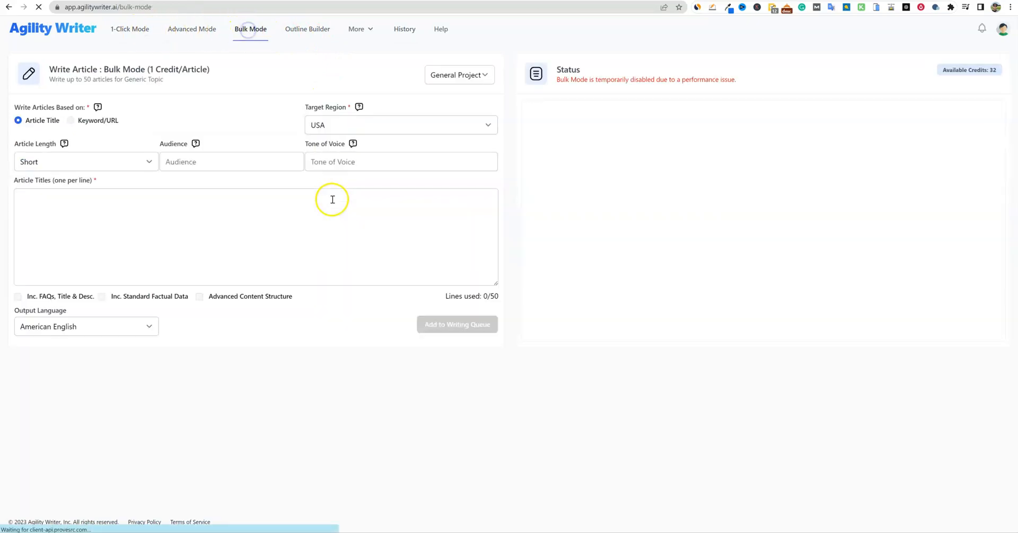
left_click(130, 29)
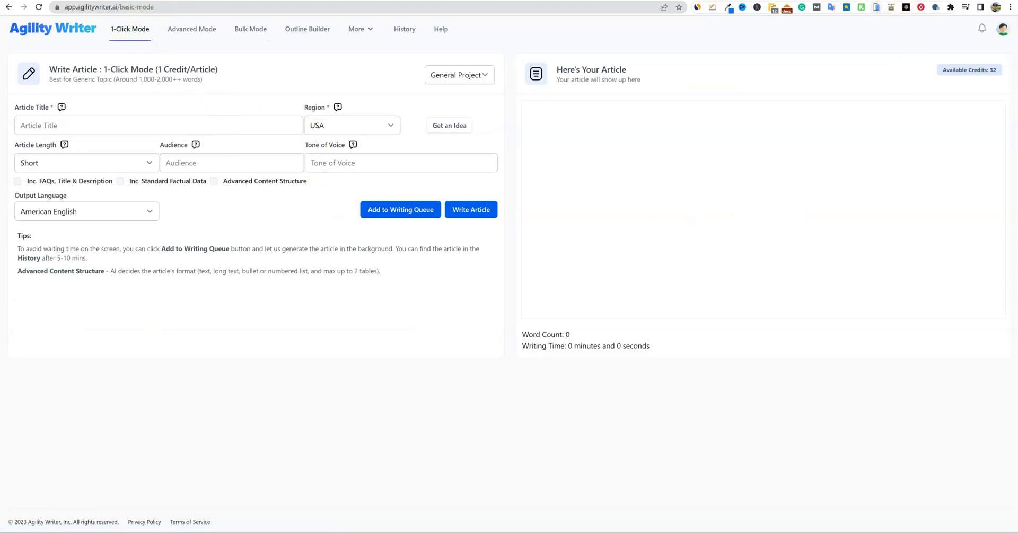
Switch to ChatGPT and look over the 100 blog post topics, highlighting the phrase "keto bodybuilding" in the conversation
left_click(910, 1)
scroll(539, 260, "up", 5)
scroll(564, 170, "down", 8)
scroll(565, 175, "up", 3)
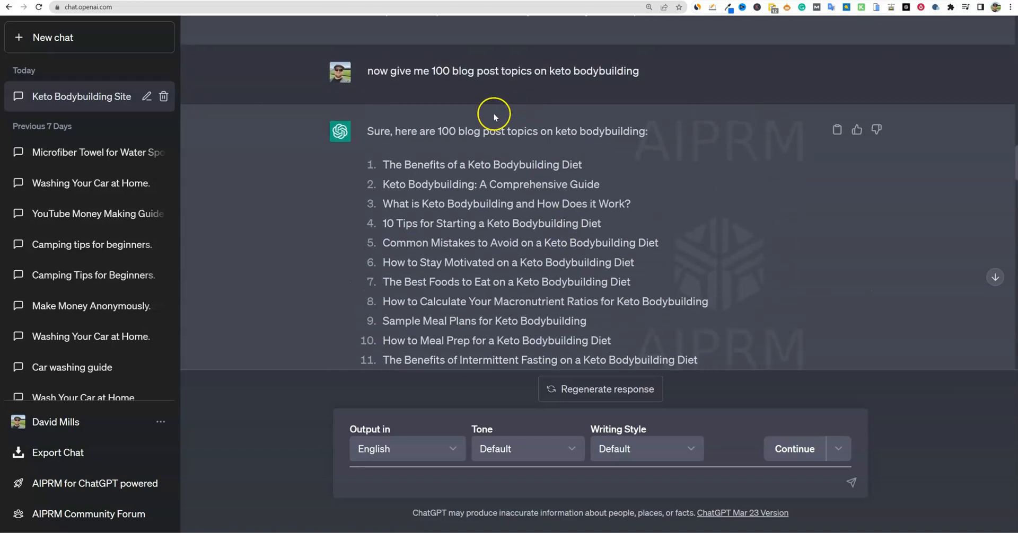
left_click_drag(639, 72, 549, 72)
left_click(551, 132)
left_click_drag(553, 131, 661, 134)
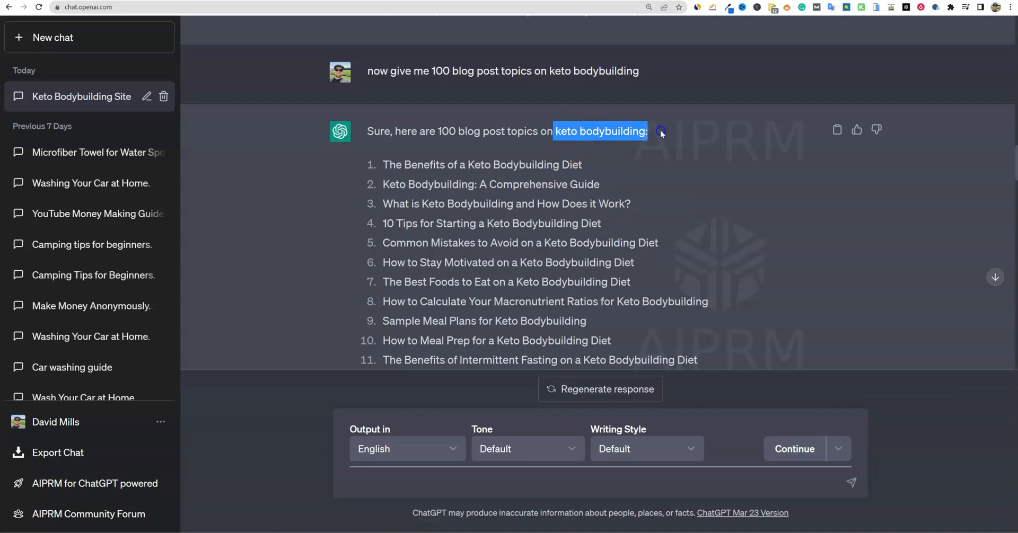
Switch to Ubersuggest and look through the keyword ideas for "keto bodybuilding"
left_click(817, 0)
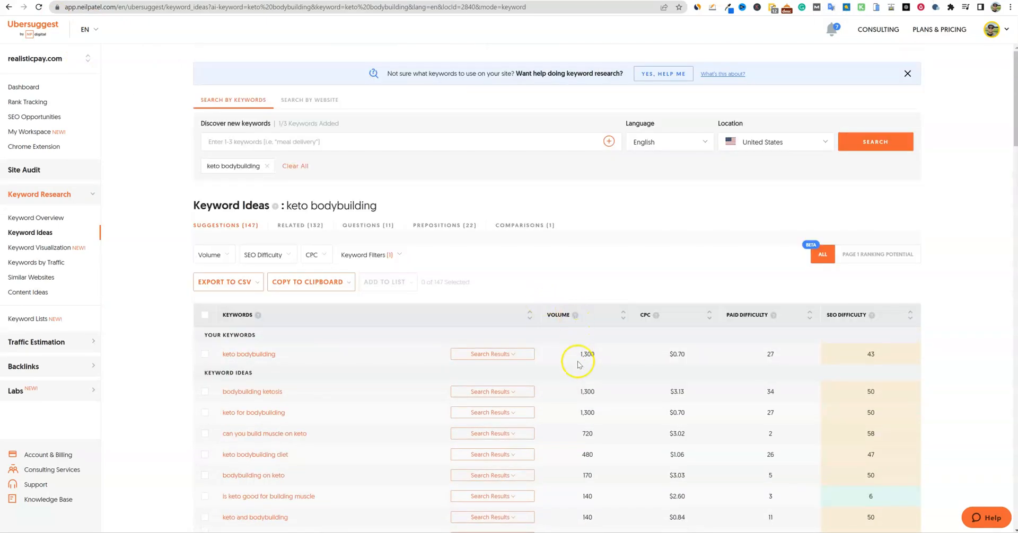
scroll(585, 360, "down", 4)
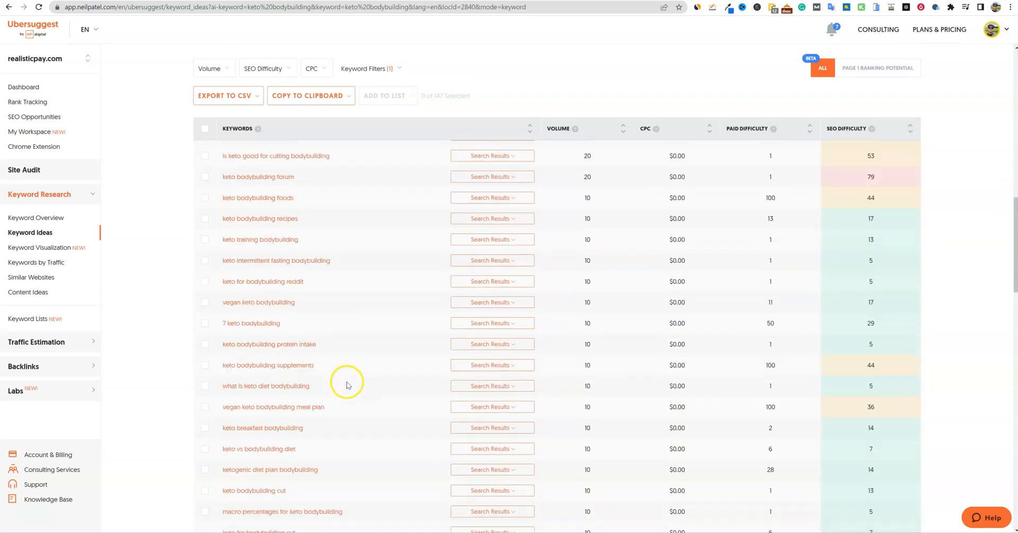
scroll(345, 382, "up", 4)
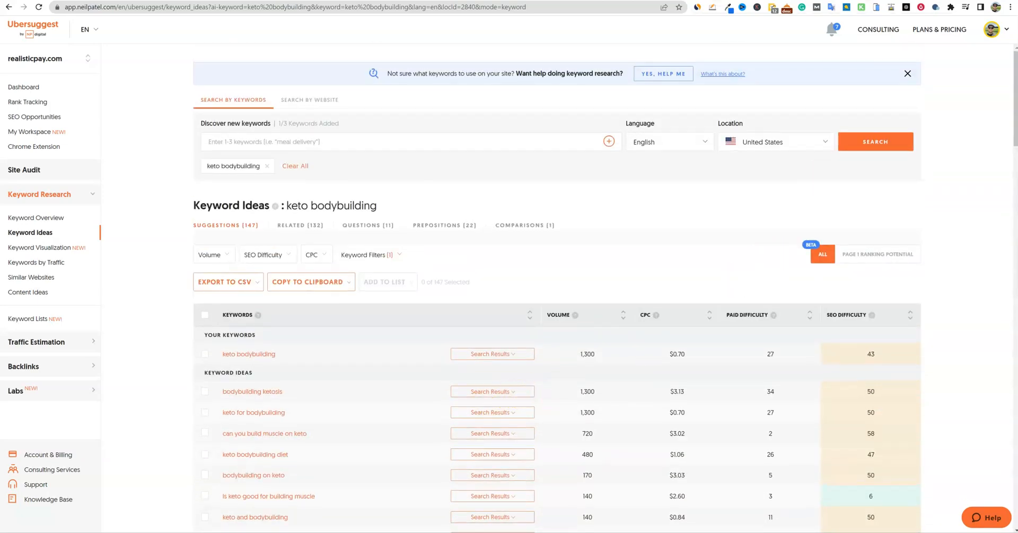
Copy the first ChatGPT blog topic, "The Benefits of a Keto Bodybuilding Diet", into Agility Writer's 1-Click Mode as the article title
left_click(887, 1)
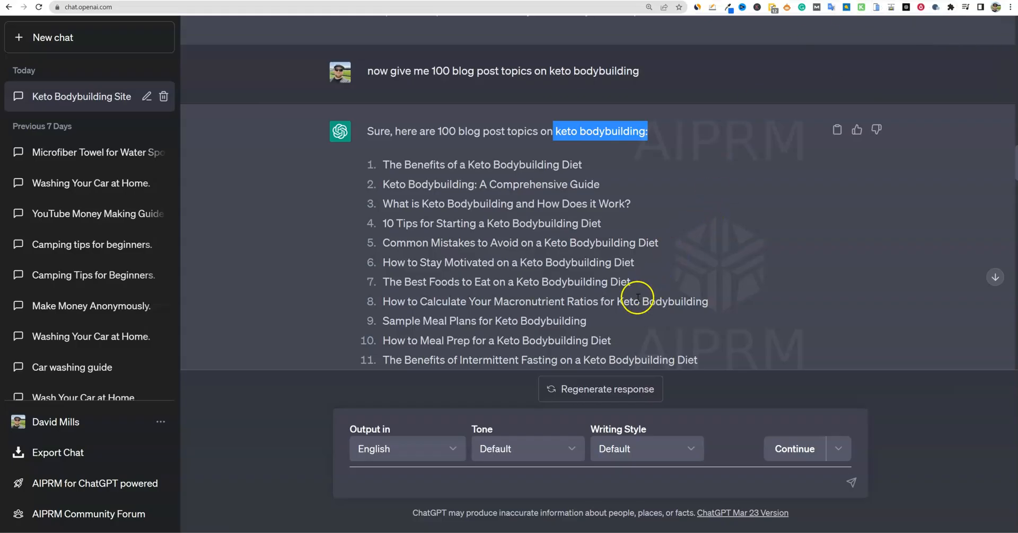
scroll(595, 273, "down", 10)
scroll(596, 276, "up", 10)
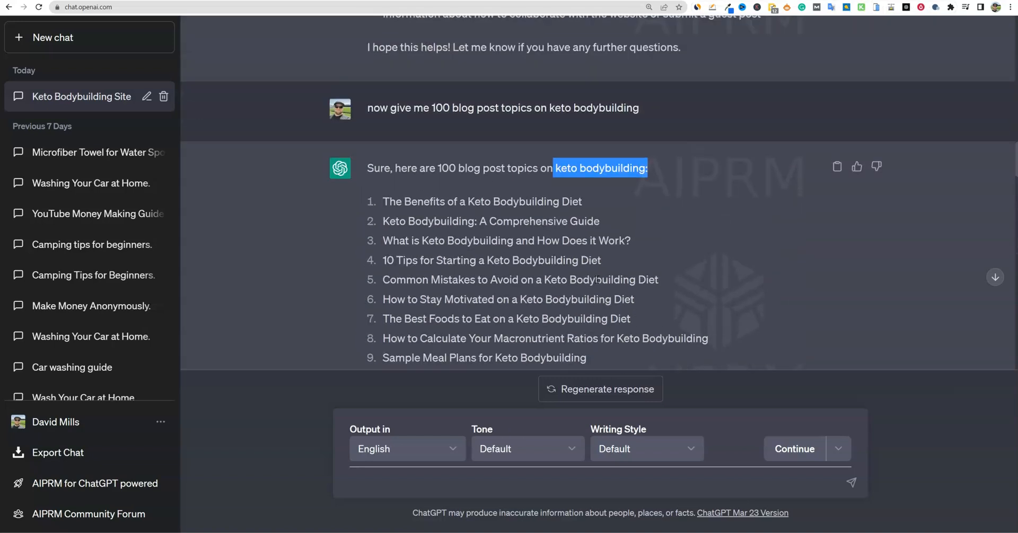
scroll(597, 279, "up", 2)
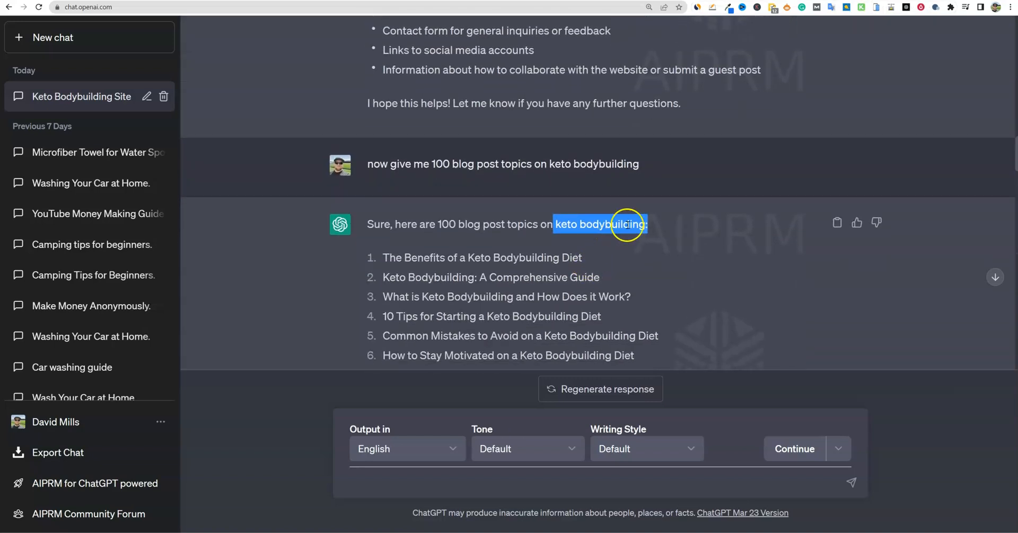
left_click(627, 222)
scroll(536, 241, "down", 1)
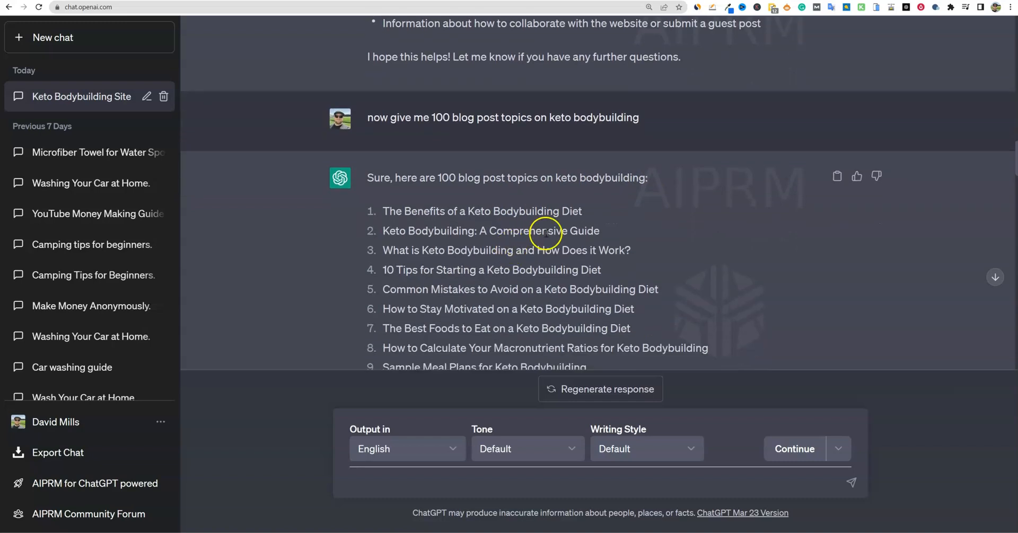
left_click_drag(384, 210, 579, 211)
key("ctrl+c")
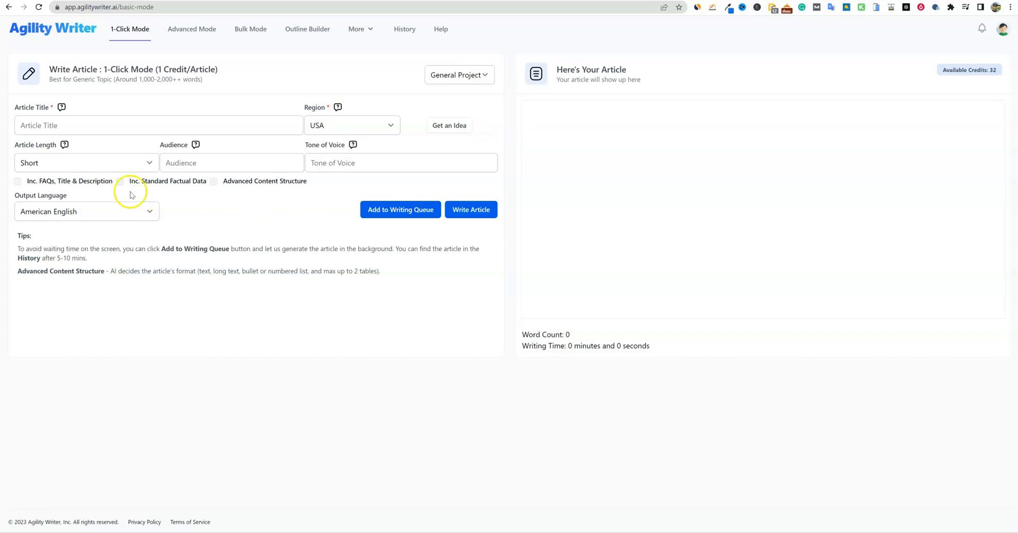
left_click(41, 123)
key("ctrl+v")
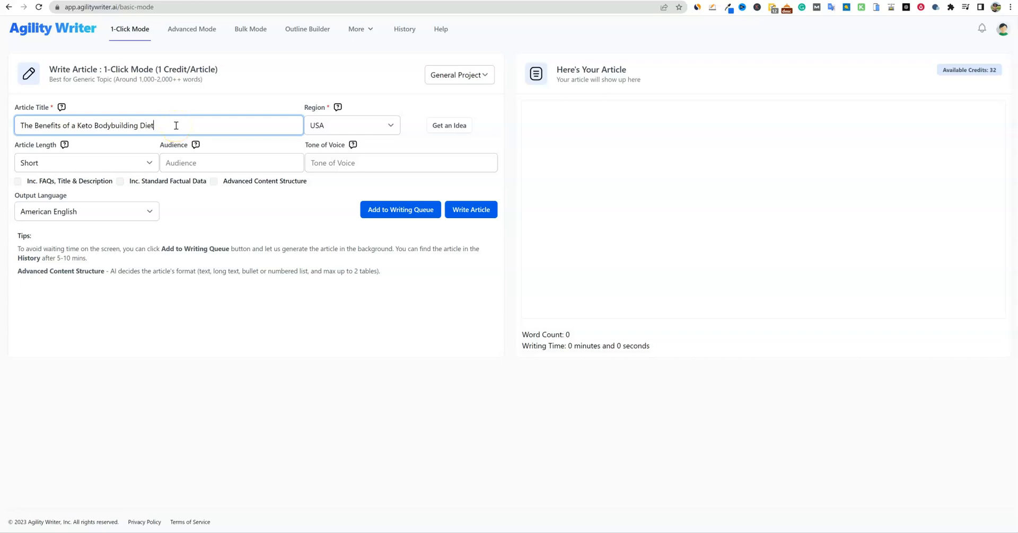
Try shortening the article title and generating a title idea from it, and restore "The Benefits of a Keto Bodybuilding Diet"
key("BackSpace")
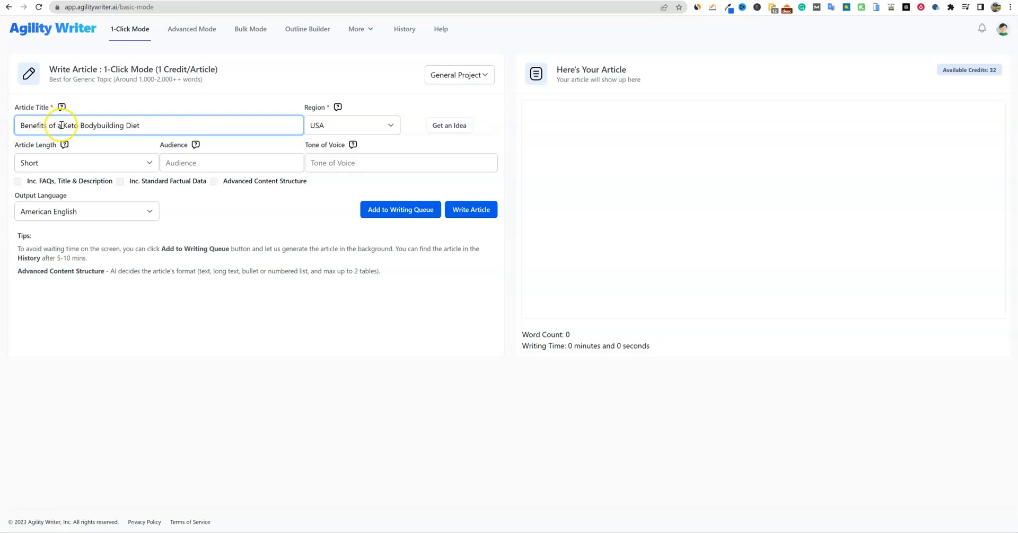
key("BackSpace")
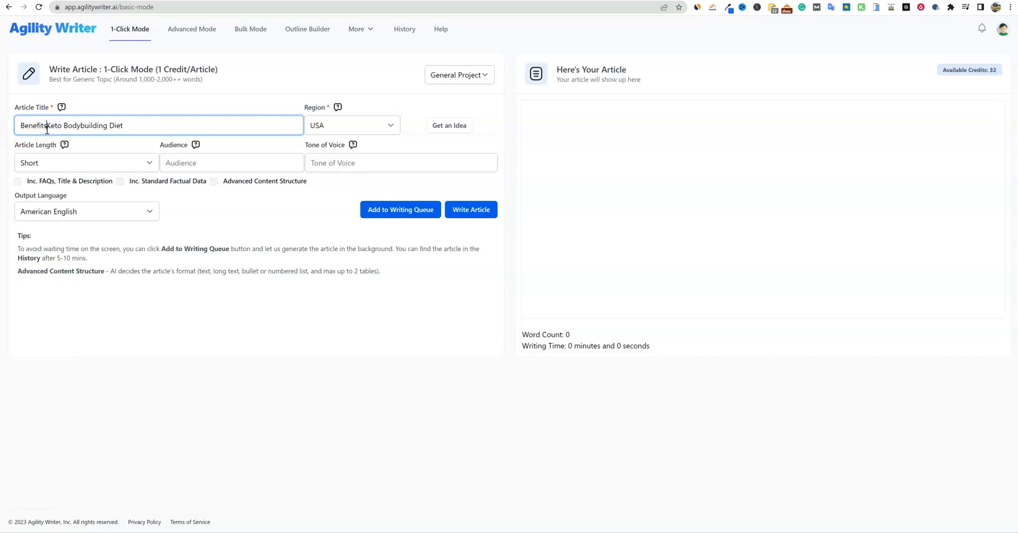
left_click(448, 130)
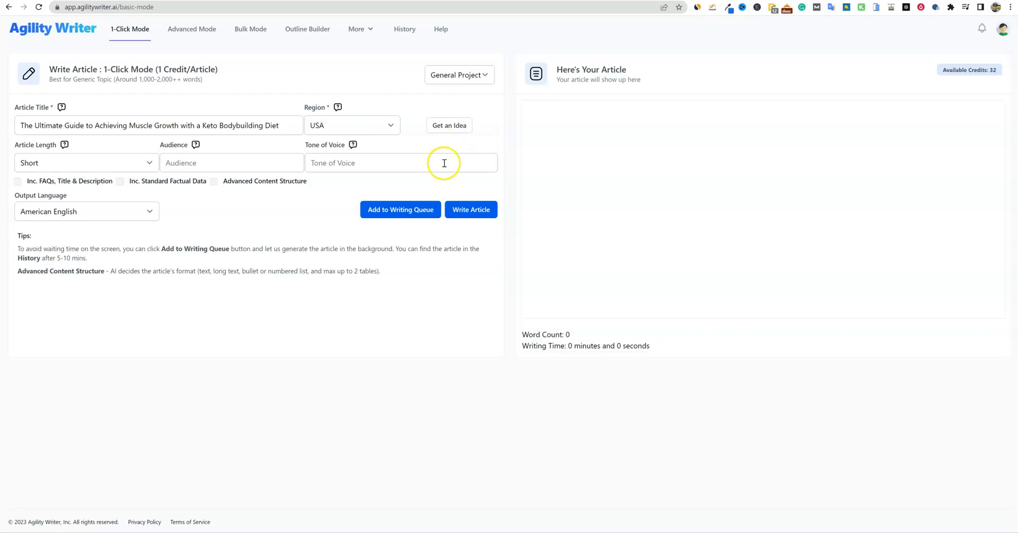
left_click_drag(279, 126, 6, 110)
key("ctrl+v")
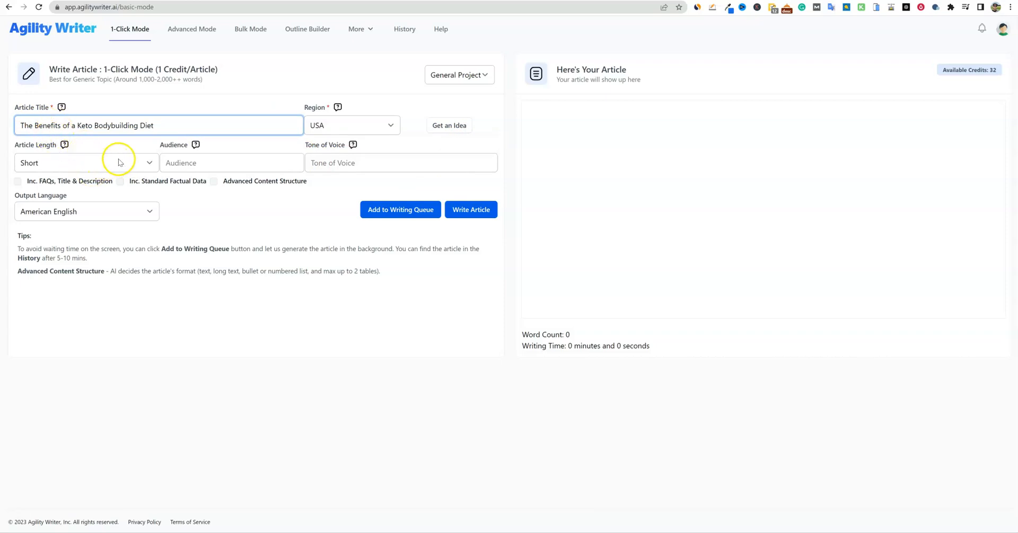
Check the article length guidance, set the length to Standard and enter "bodybuilders, keto" as the audience
mouse_move(63, 145)
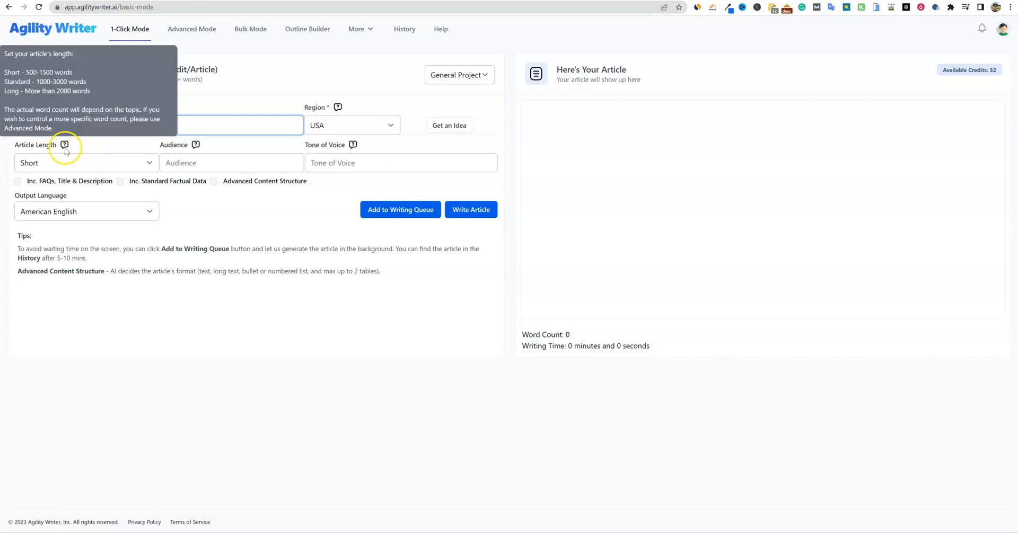
left_click(108, 164)
left_click(82, 187)
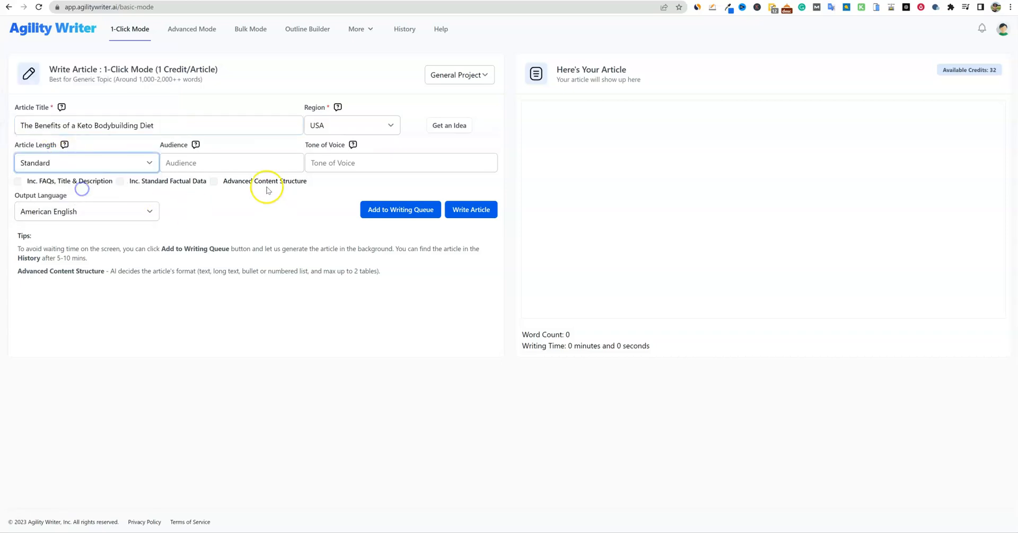
mouse_move(195, 149)
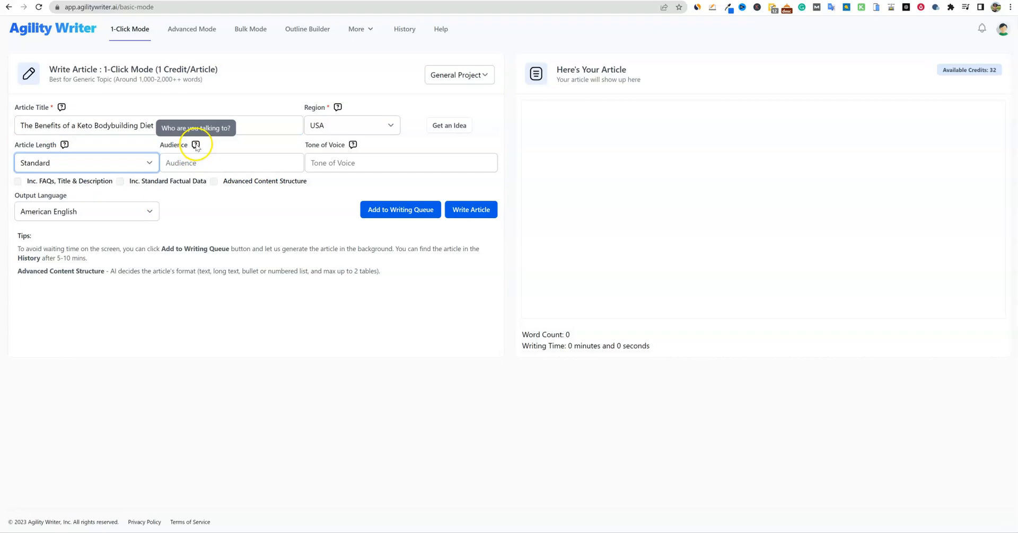
left_click(195, 163)
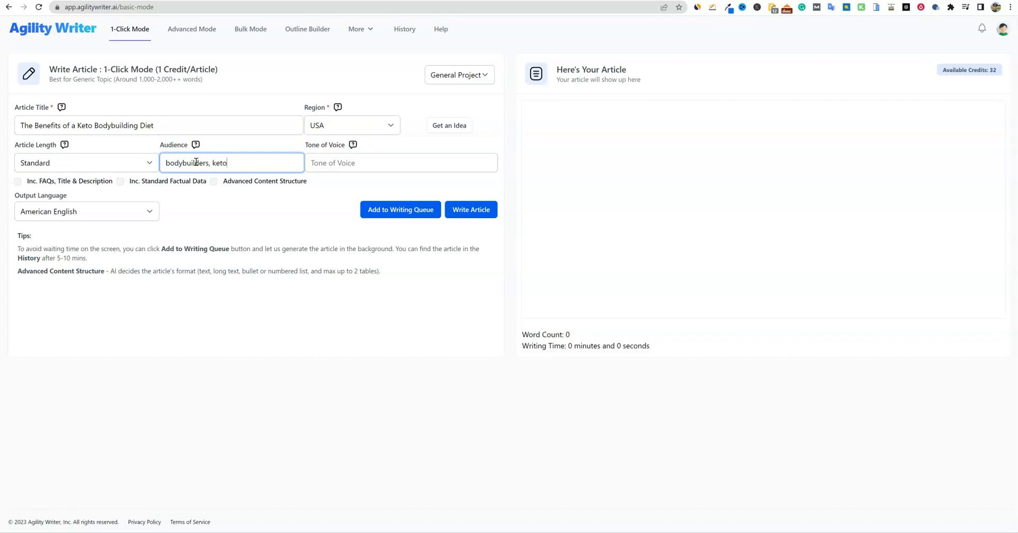
Set the article's tone of voice to "casual, first person", consulting the field's writing style hint
left_click(345, 164)
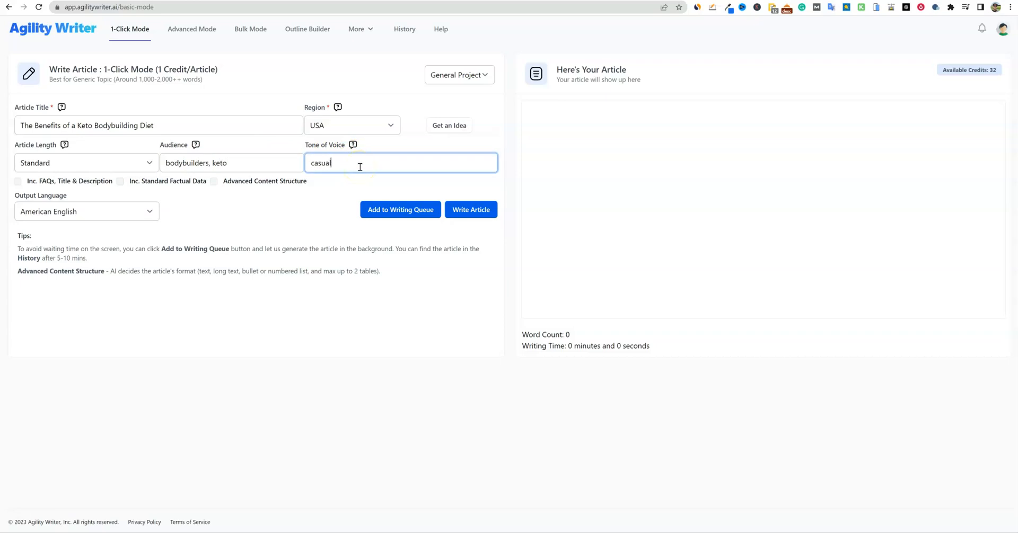
mouse_move(352, 146)
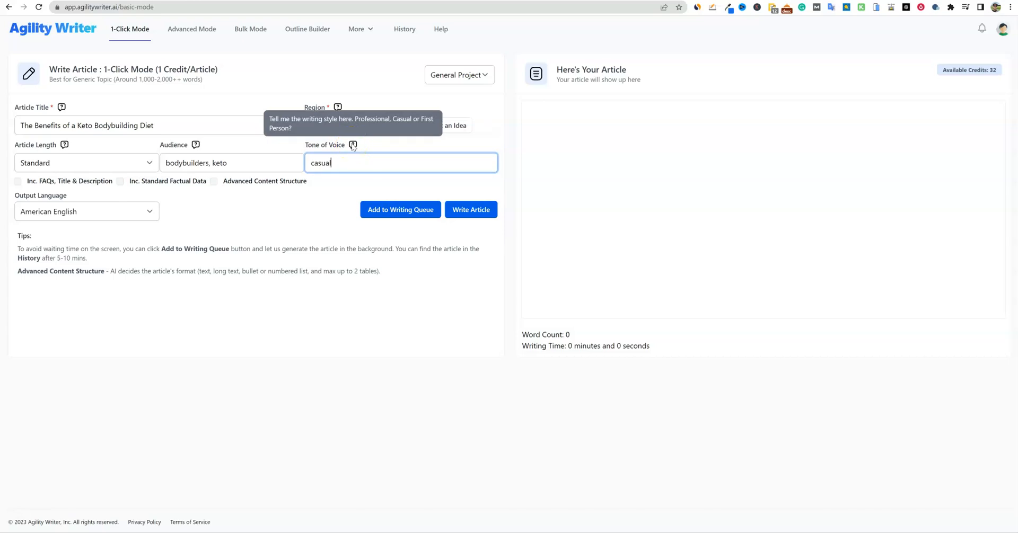
left_click(342, 163)
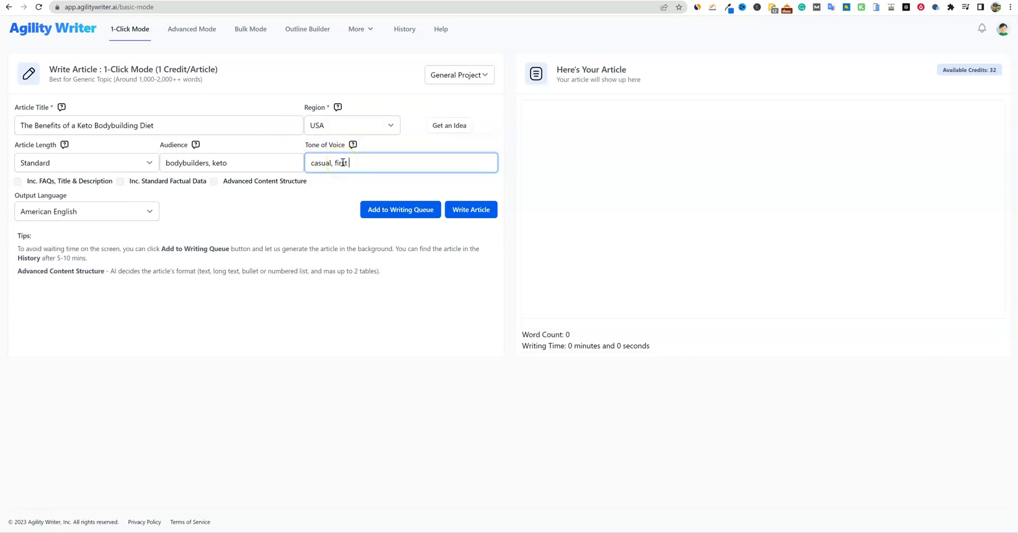
left_click(600, 207)
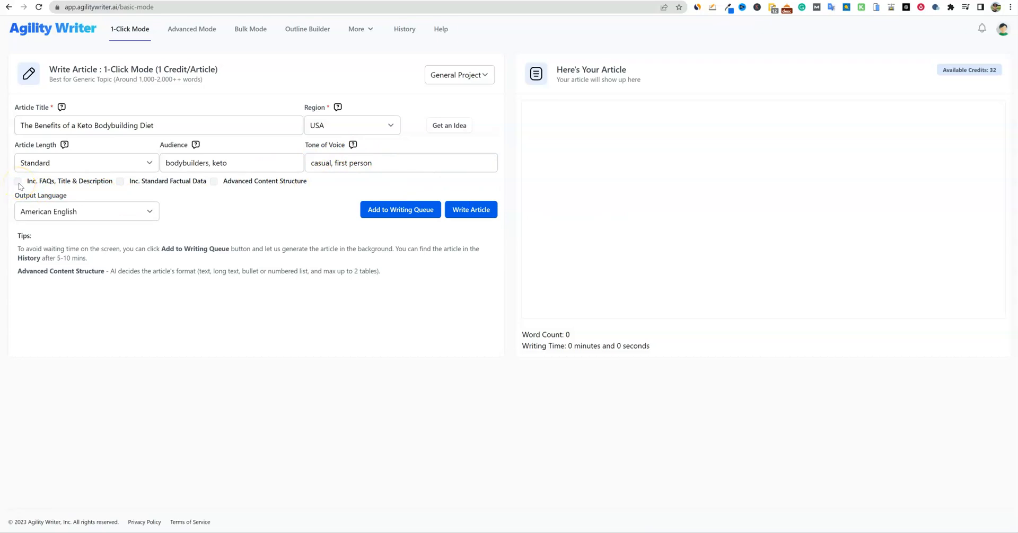
Examine the article's optional content extras and the available output languages, keeping American English
left_click(119, 182)
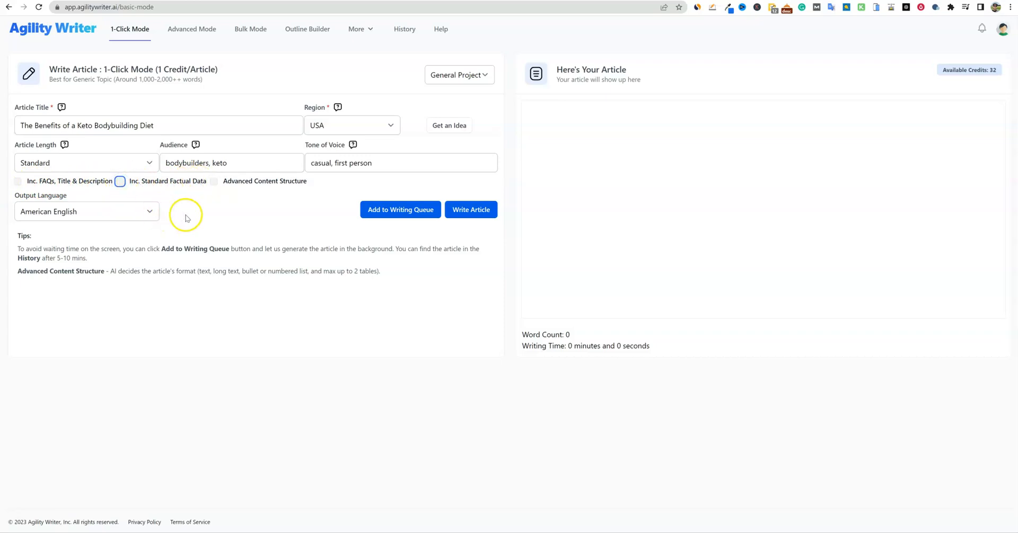
left_click(213, 182)
left_click(213, 182)
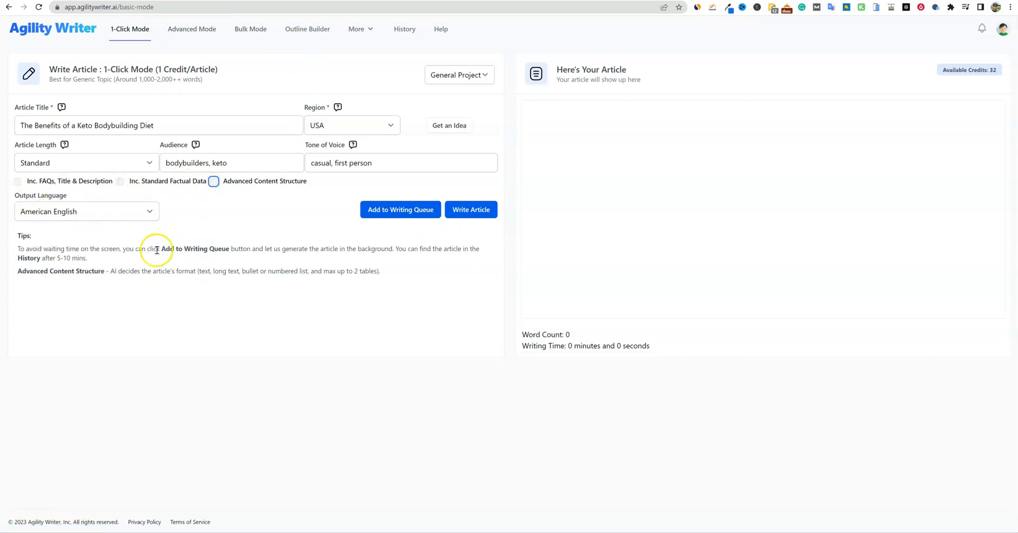
left_click(121, 212)
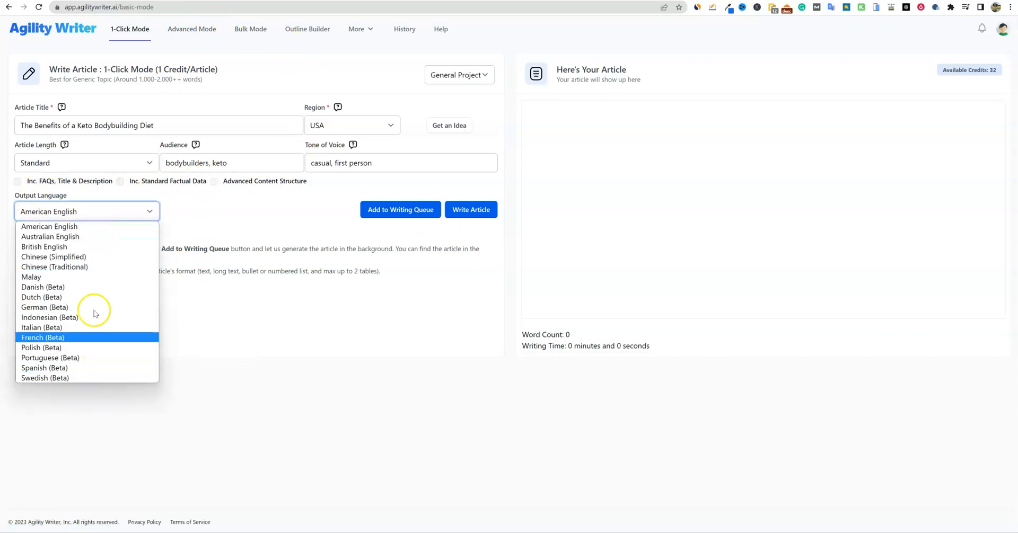
left_click(212, 203)
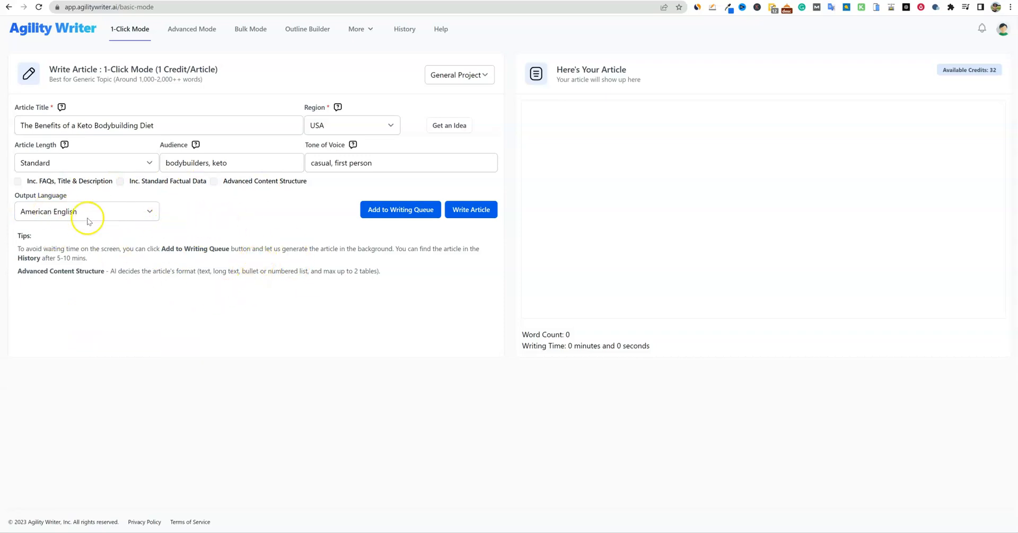
left_click(151, 212)
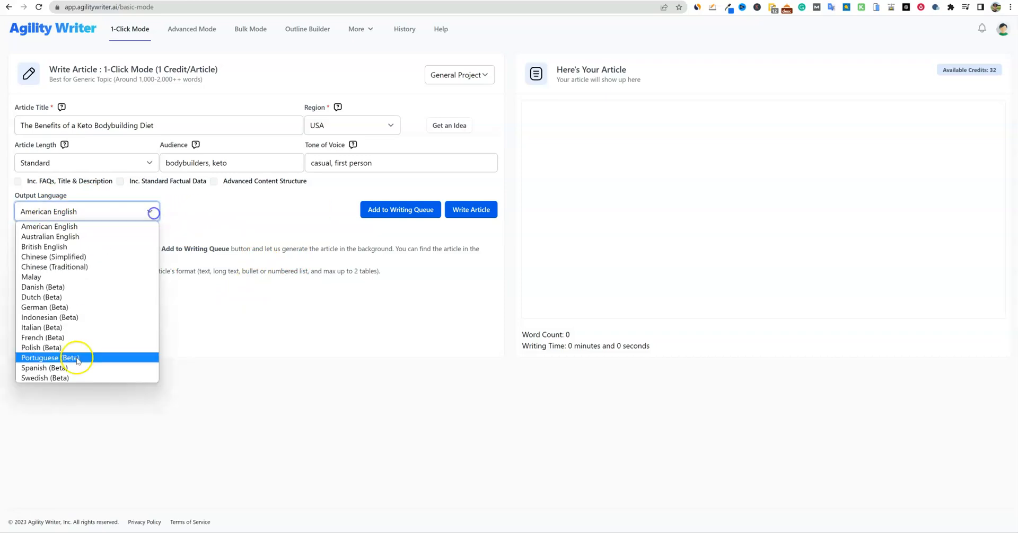
left_click(212, 209)
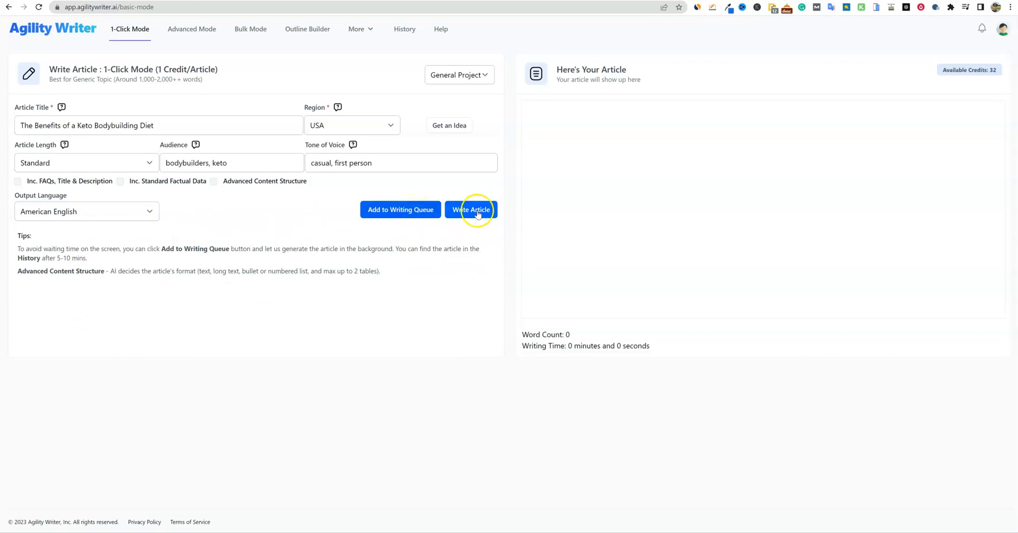
Add the keto bodybuilding diet article to the writing queue and check which projects are available
left_click(406, 211)
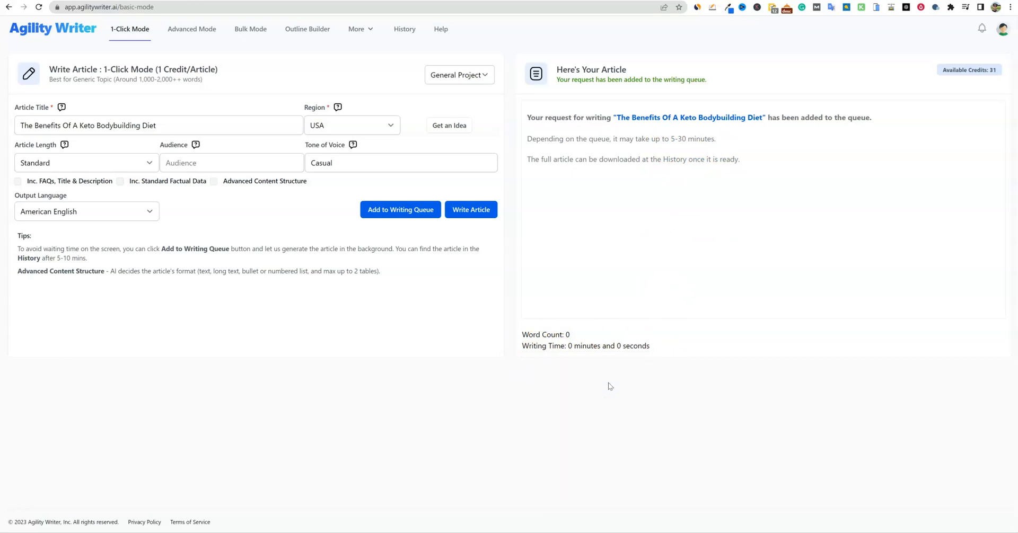
left_click(485, 76)
left_click(487, 75)
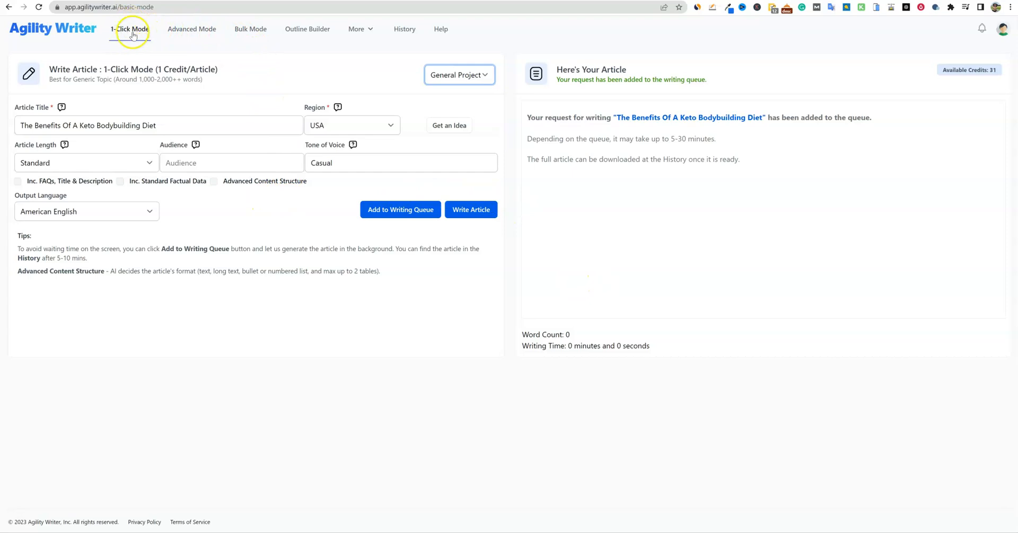
Copy ChatGPT blog topics 2 to 6 into Bulk Mode as the article titles, one per line
left_click(252, 29)
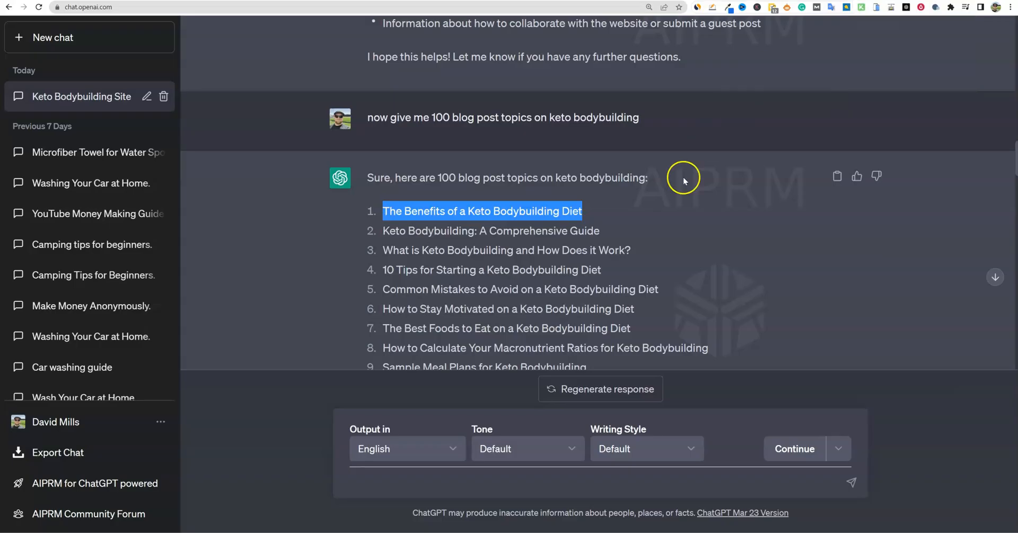
left_click_drag(382, 232, 663, 305)
key("ctrl+c")
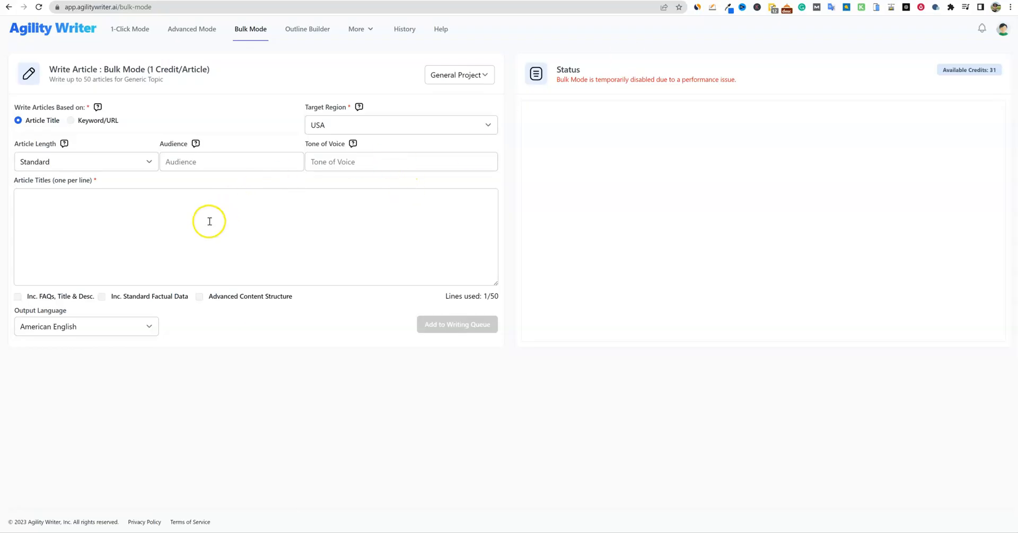
left_click(209, 219)
key("ctrl+v")
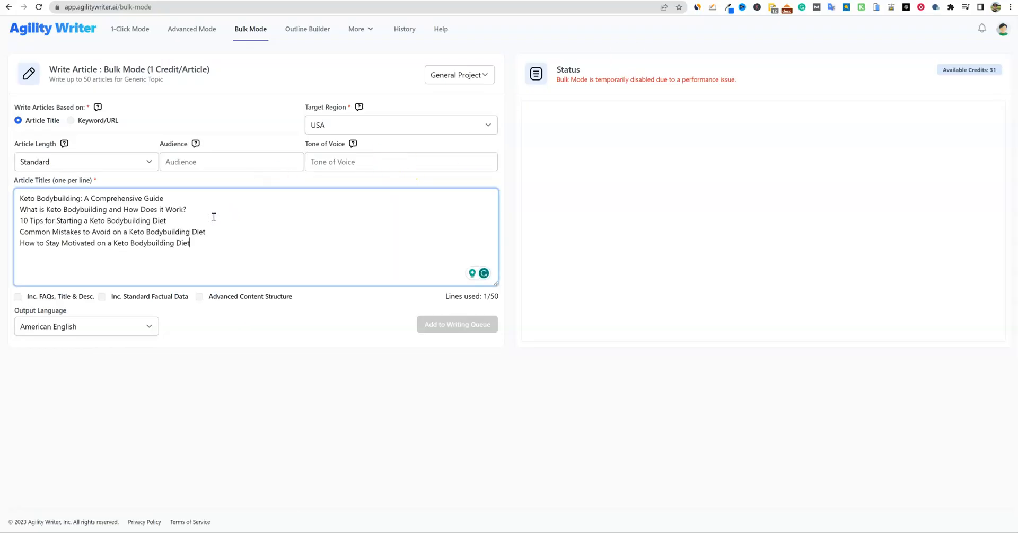
Set the bulk articles' tone of voice to "casual, first person" and their audience to "bodybuilders, keto"
left_click(356, 162)
left_click(388, 186)
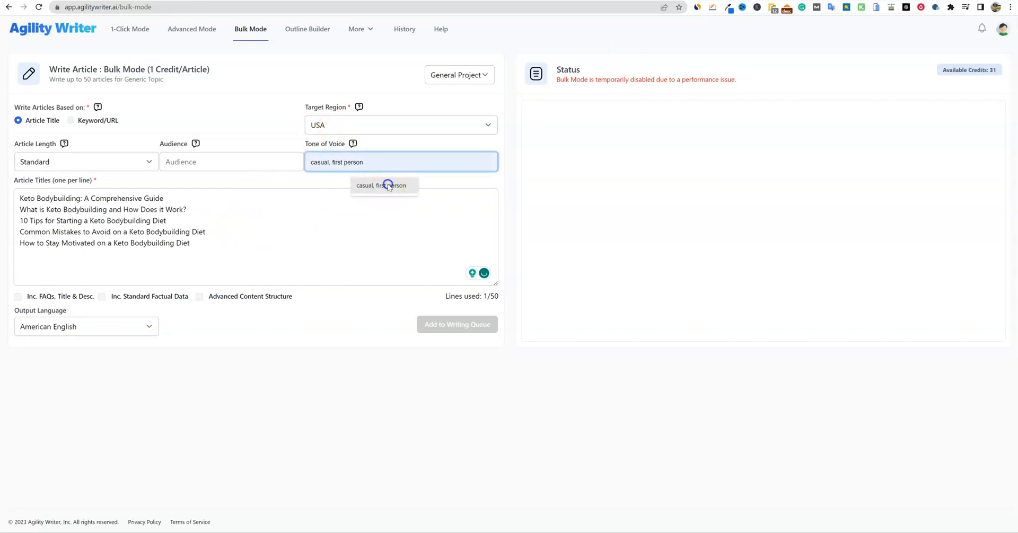
left_click(199, 163)
left_click(225, 184)
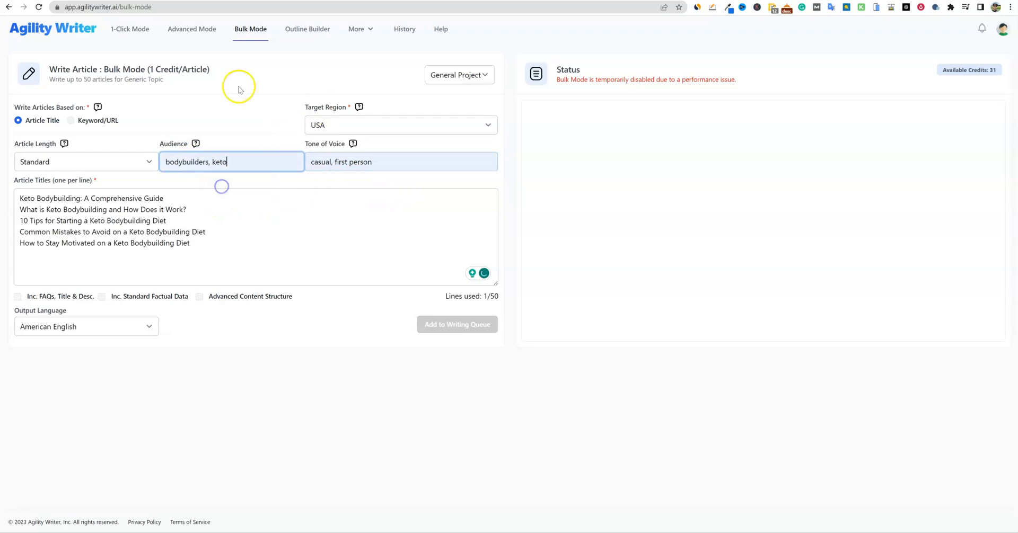
Keep the Standard length, include FAQs, title and description, and try adding the bulk articles to the writing queue
left_click(71, 166)
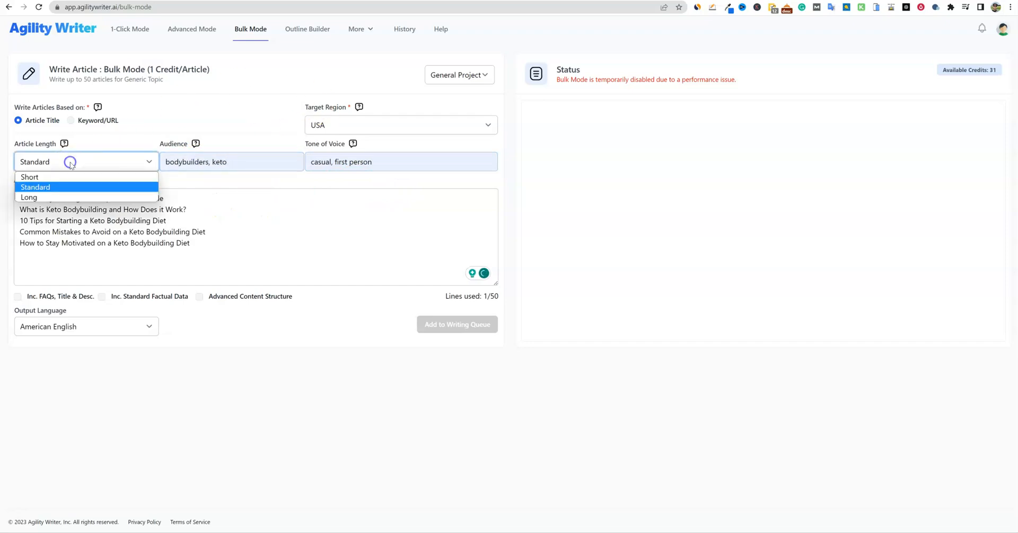
left_click(111, 135)
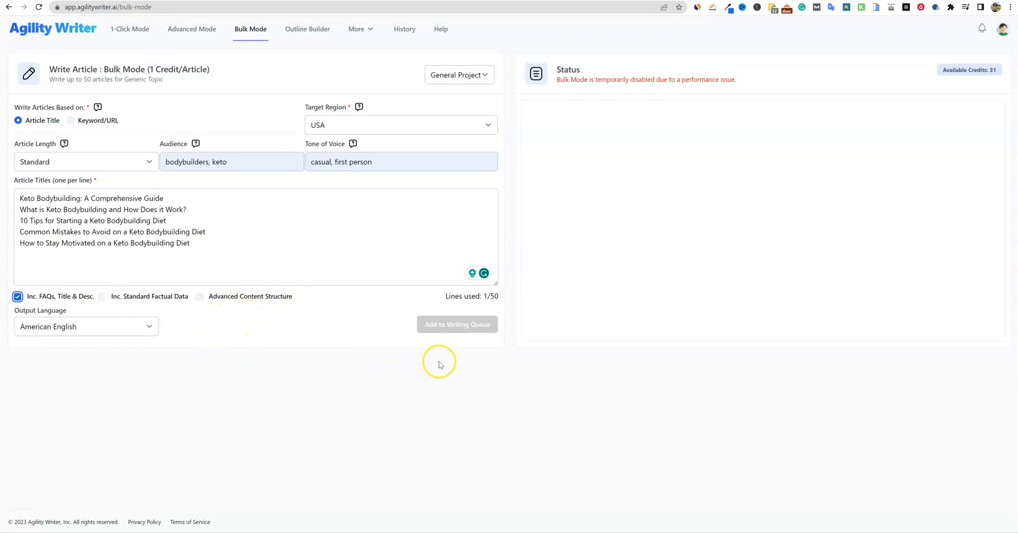
left_click(477, 324)
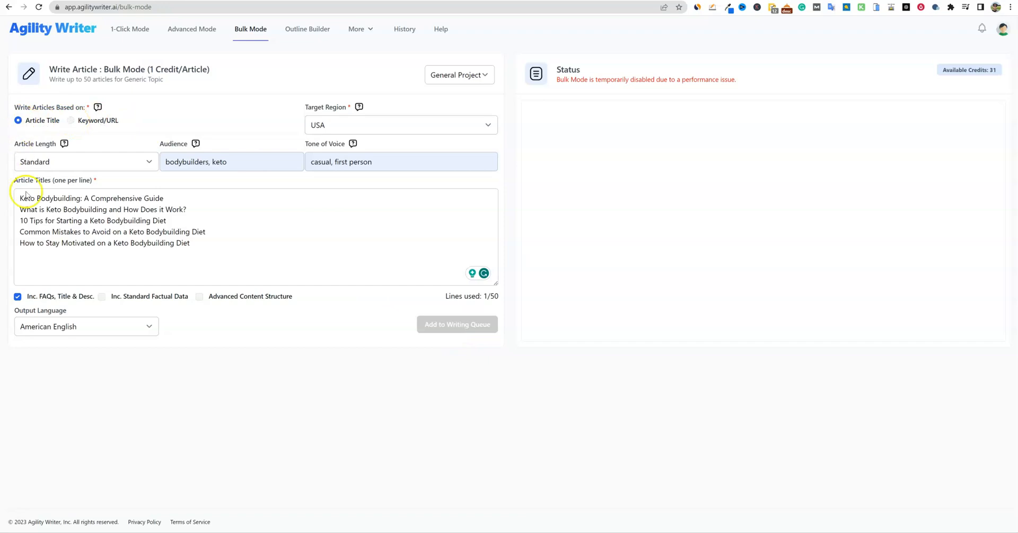
Review the pasted bulk article titles and read the Bulk Mode status notice
left_click_drag(194, 244, 5, 197)
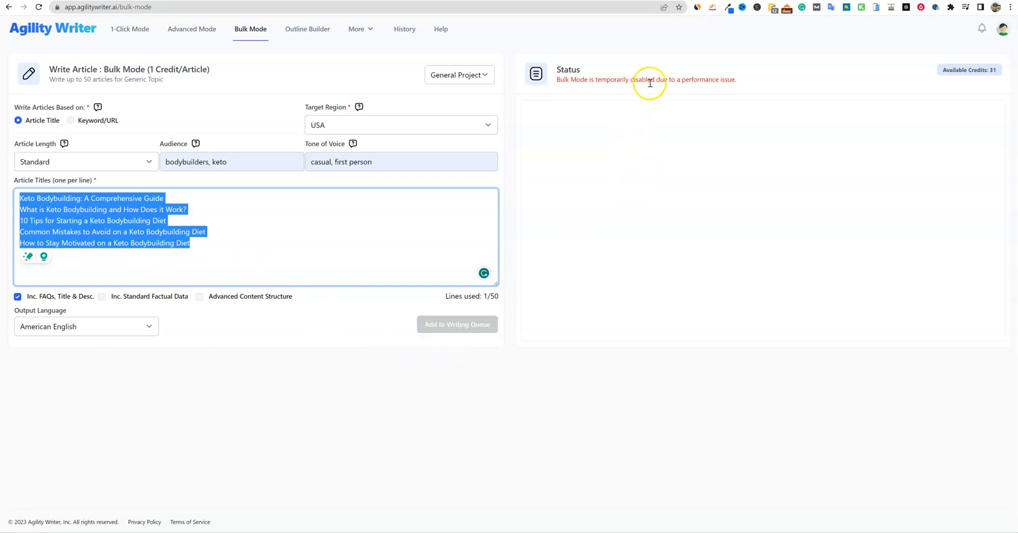
left_click(769, 81)
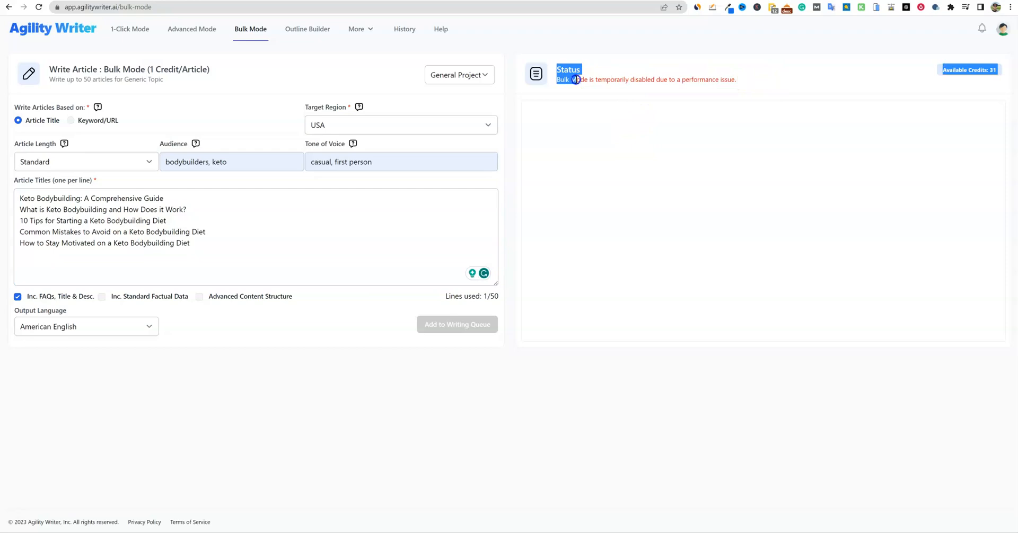
left_click_drag(555, 70, 744, 81)
left_click(318, 239)
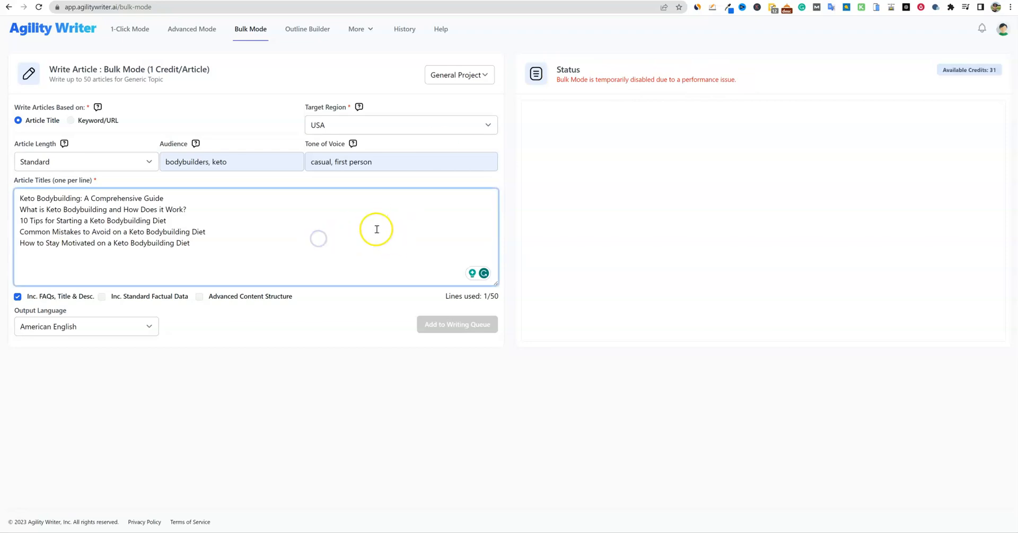
Copy the second ChatGPT topic, "Keto Bodybuilding: A Comprehensive Guide", into Advanced Mode as the article title
left_click(191, 31)
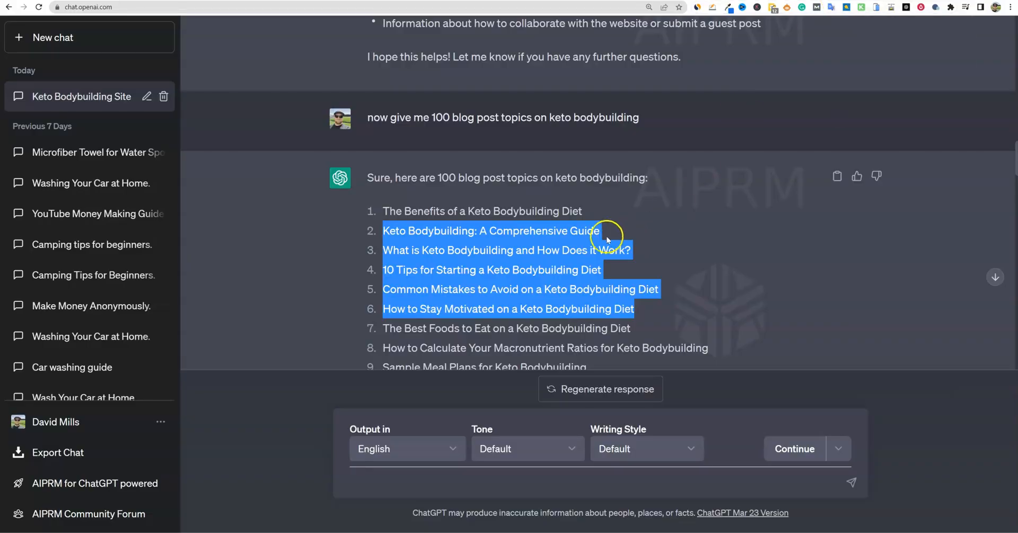
left_click(602, 236)
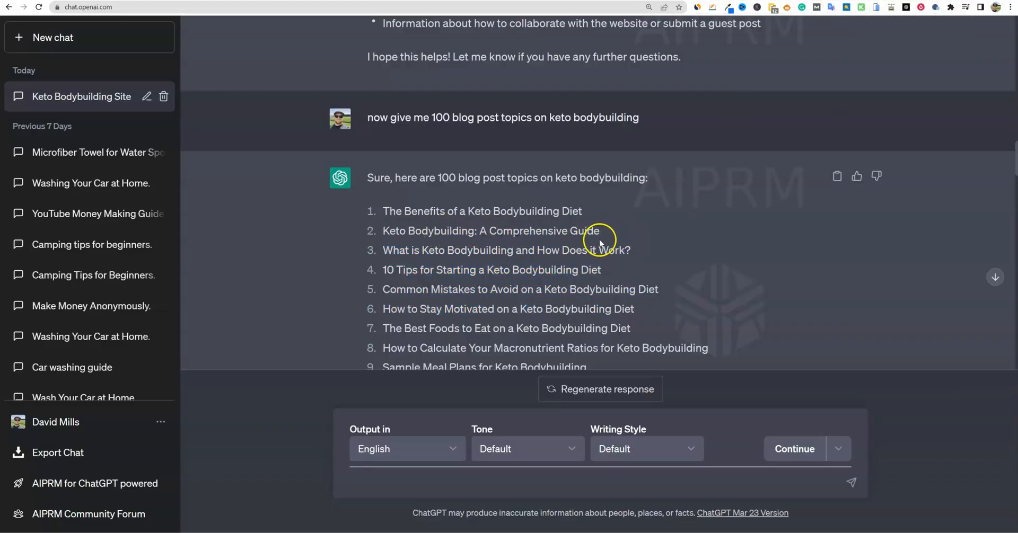
left_click_drag(600, 232, 387, 232)
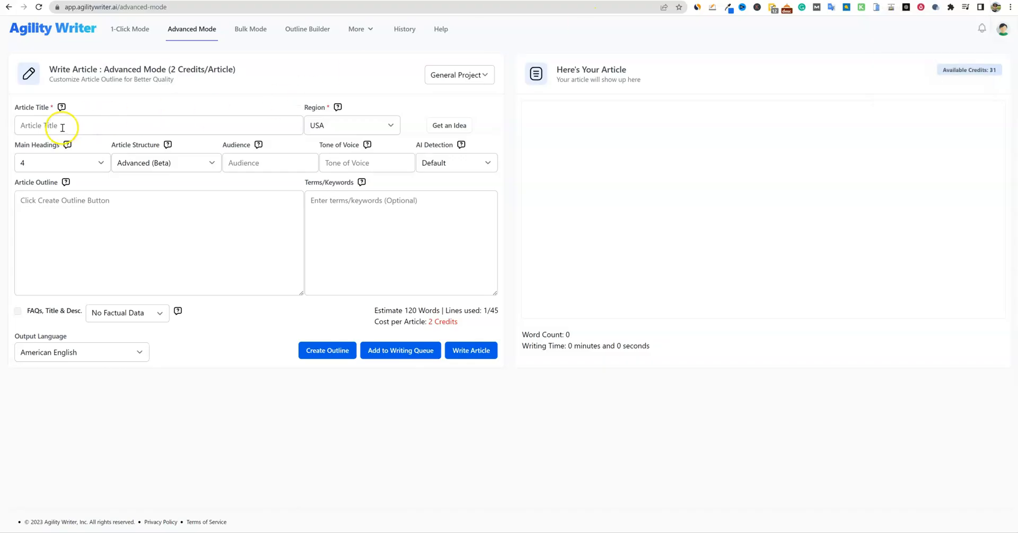
left_click(63, 125)
type("Keto Bodybuilding: A Comprehensive Guide")
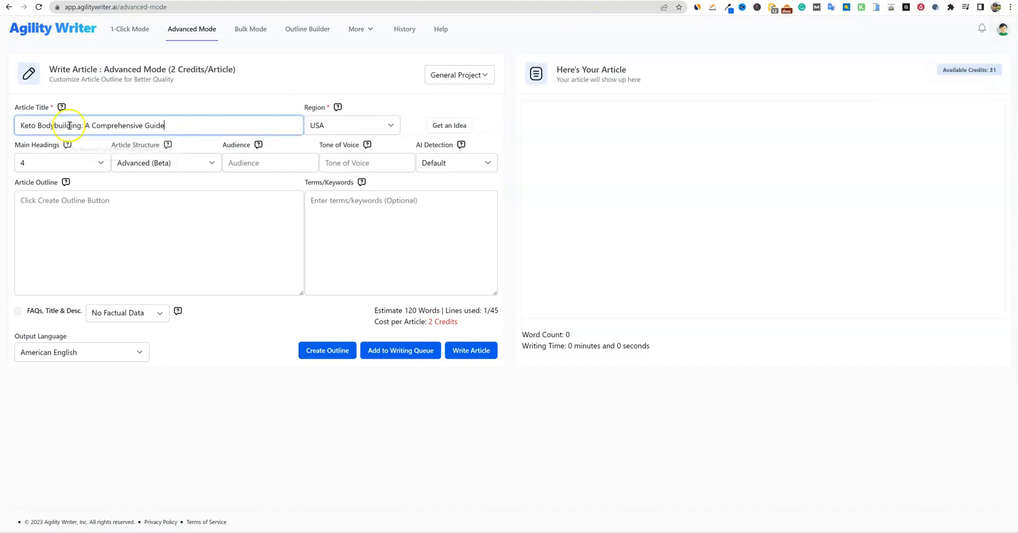
left_click(315, 91)
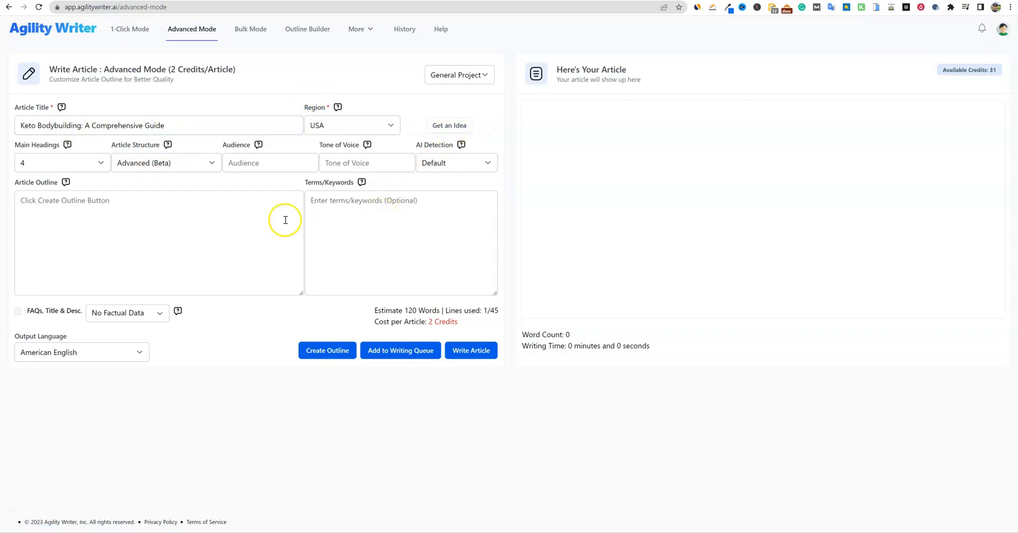
Check the project choices and the credit cost per article in Advanced Mode
left_click(487, 77)
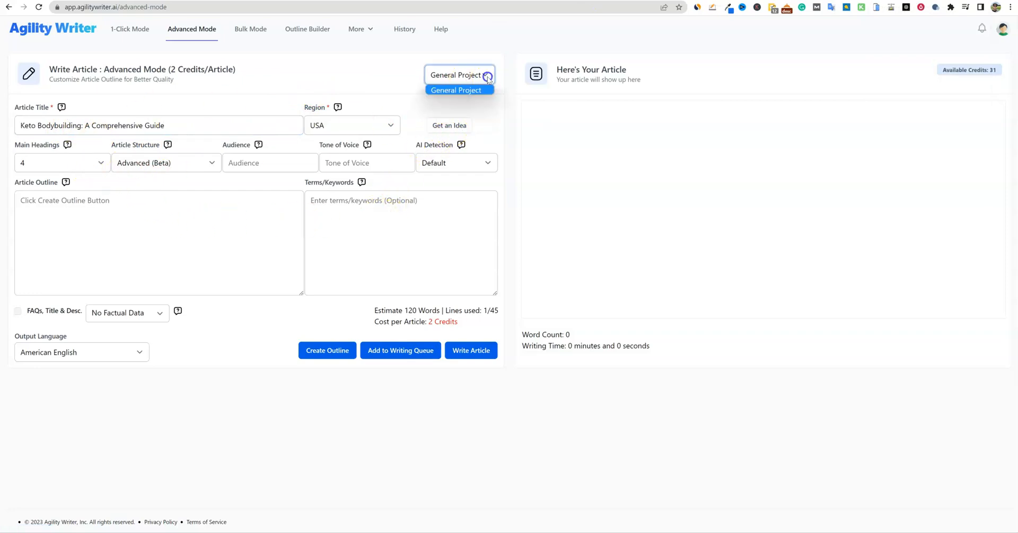
left_click(350, 77)
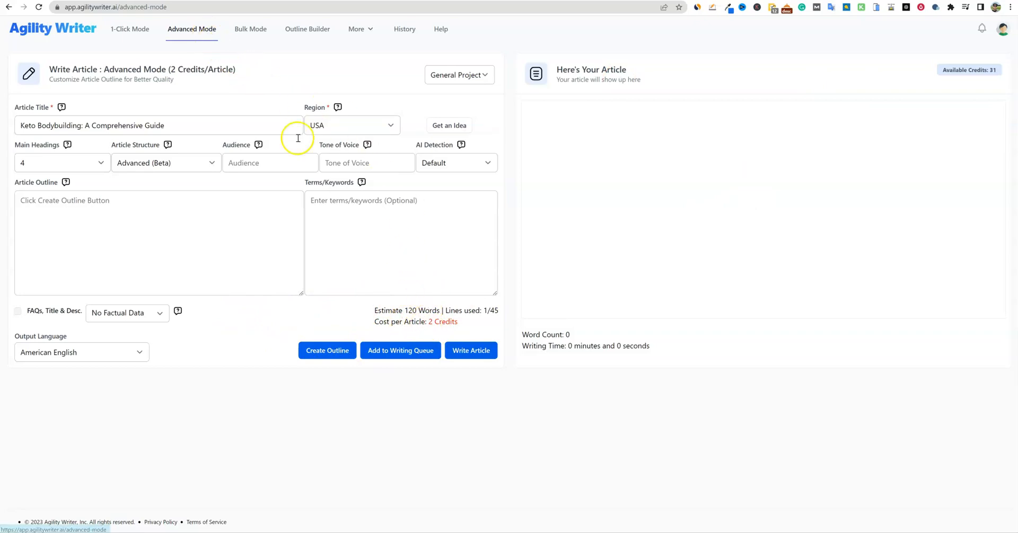
left_click_drag(458, 322, 405, 322)
left_click(229, 312)
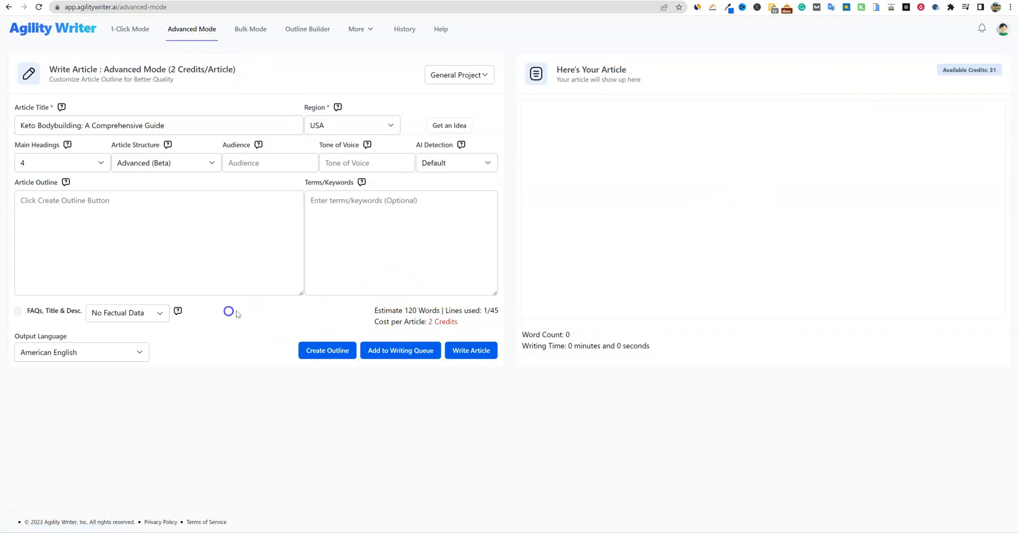
Set the number of main headings to 5 and review the article structure options, keeping Advanced (Beta)
left_click(98, 165)
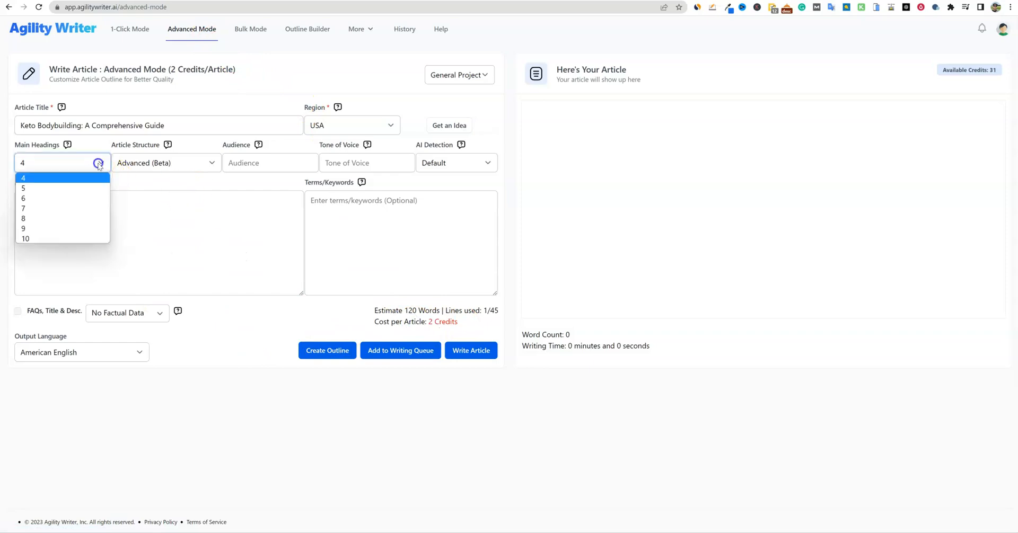
left_click(62, 188)
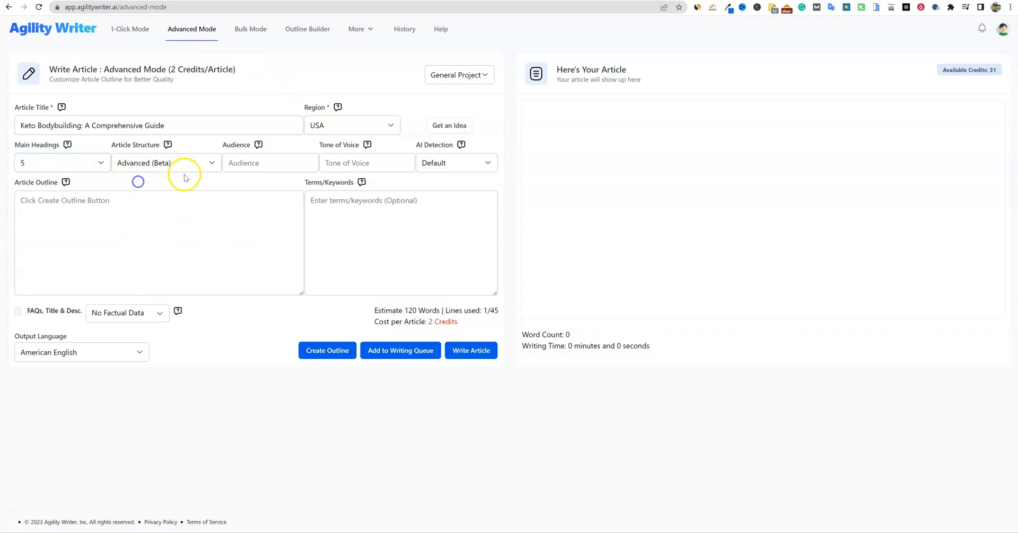
left_click(214, 163)
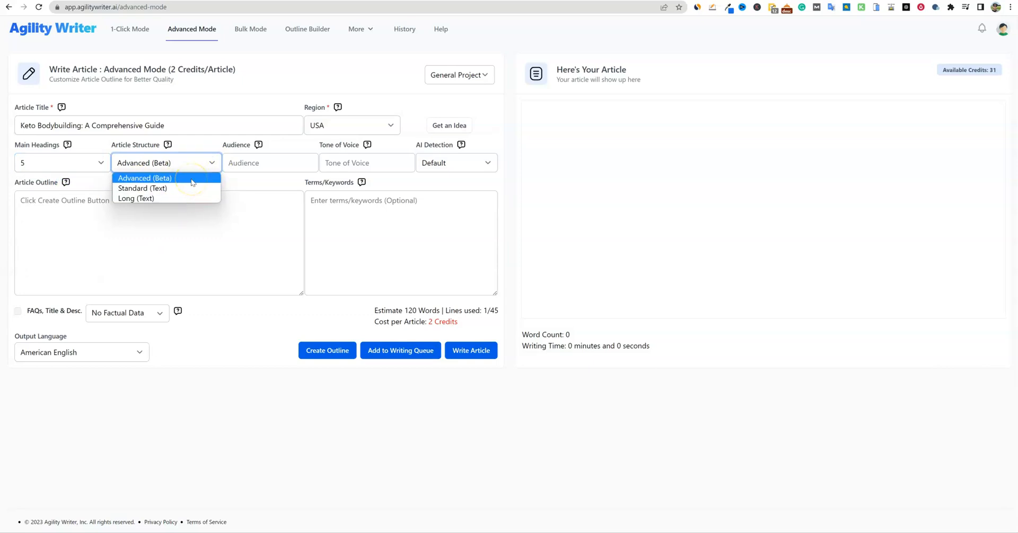
mouse_move(167, 148)
left_click(257, 101)
left_click(135, 202)
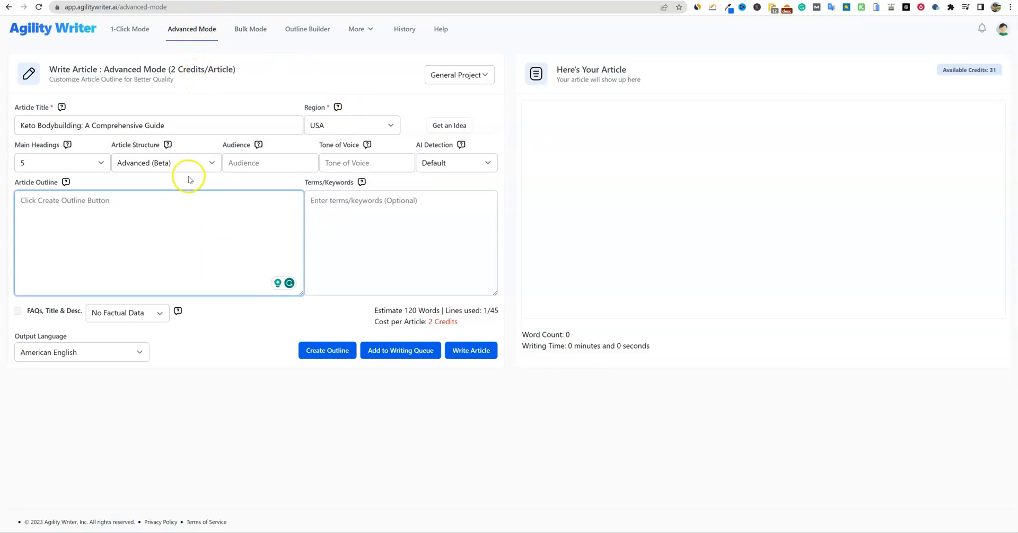
Open the Outline Builder and enter "Keto Bodybuilding: A Comprehensive Guide" as the topic
left_click(320, 30)
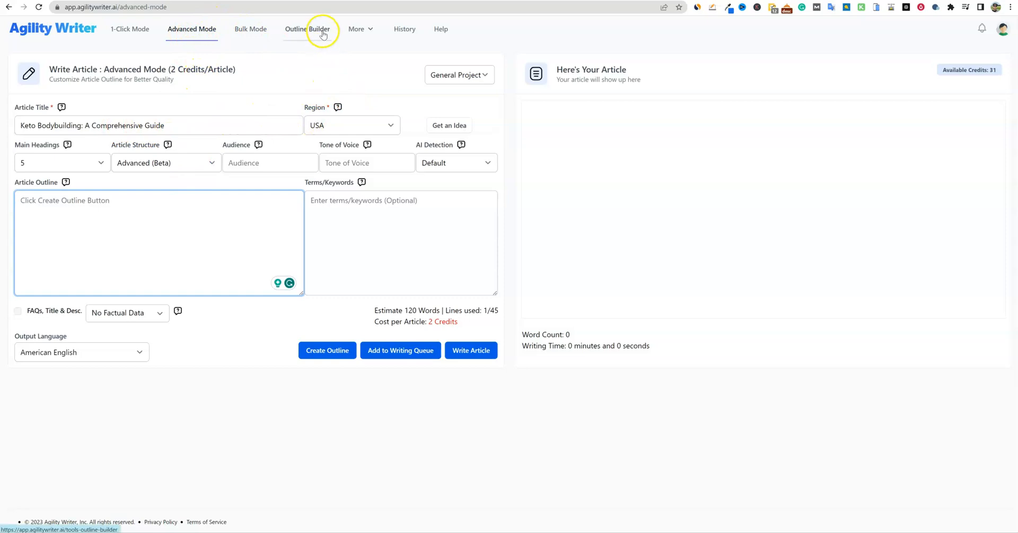
left_click(99, 125)
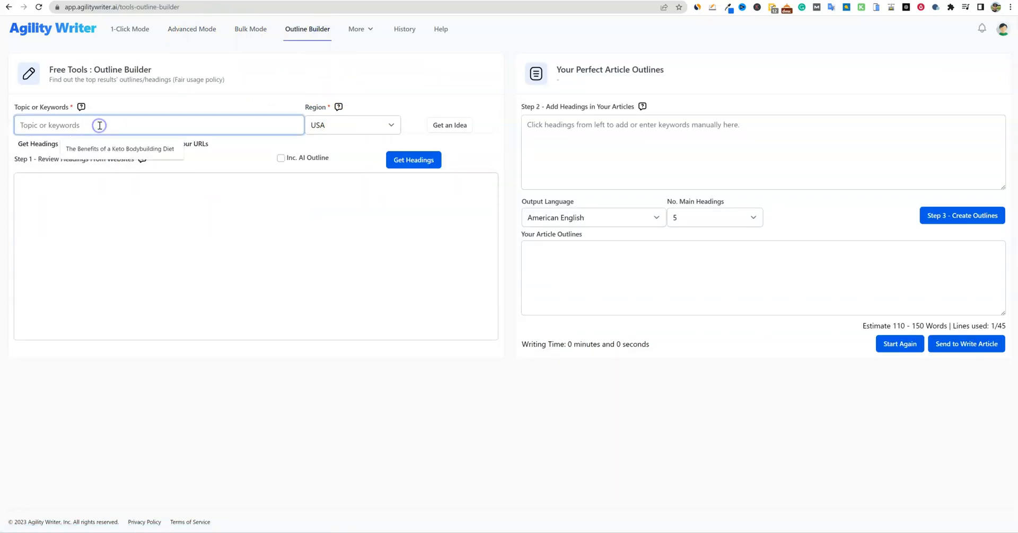
type("Keto Bodybuilding: A Comprehensive Guide")
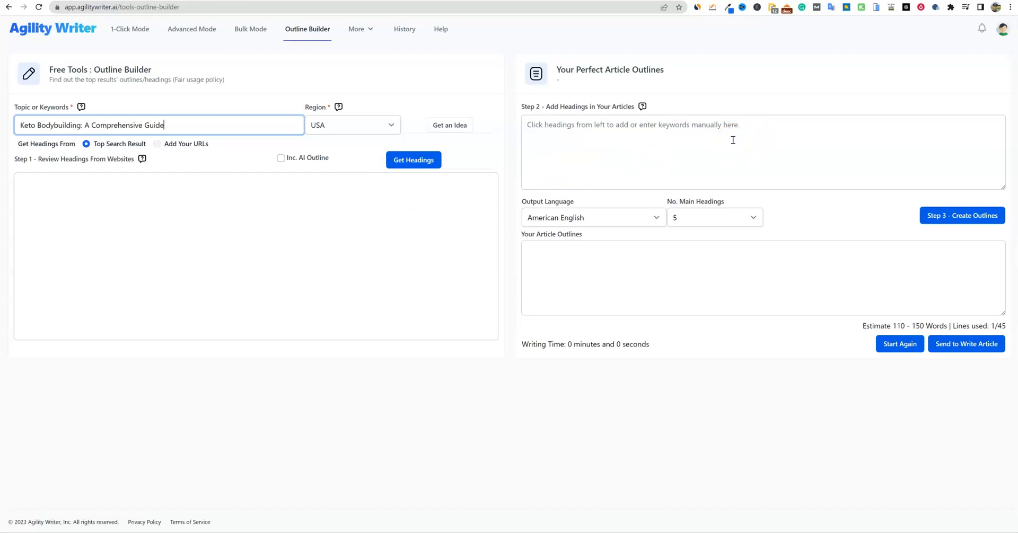
left_click(535, 126)
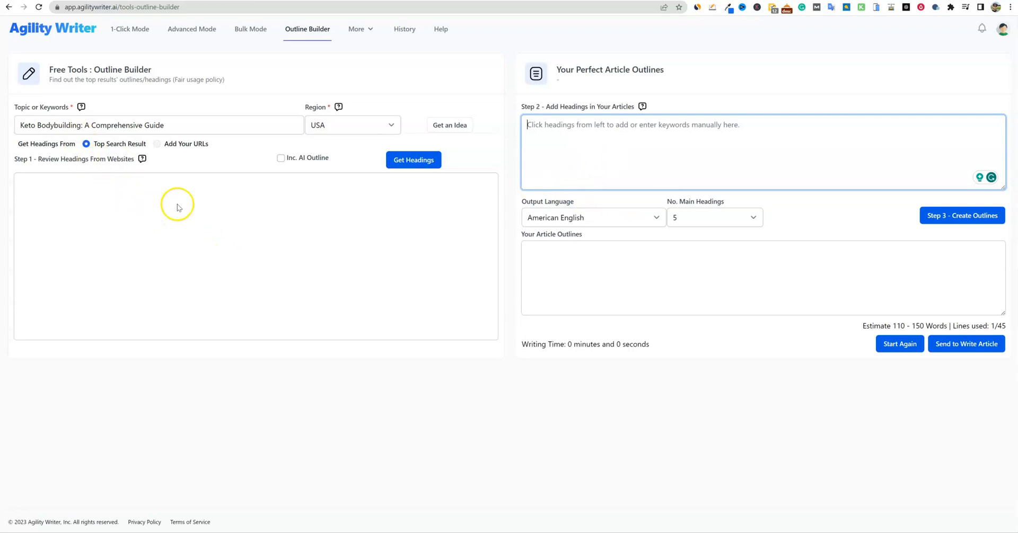
Get the headings from the top search results for the keto bodybuilding topic, with the AI outline included
left_click(113, 192)
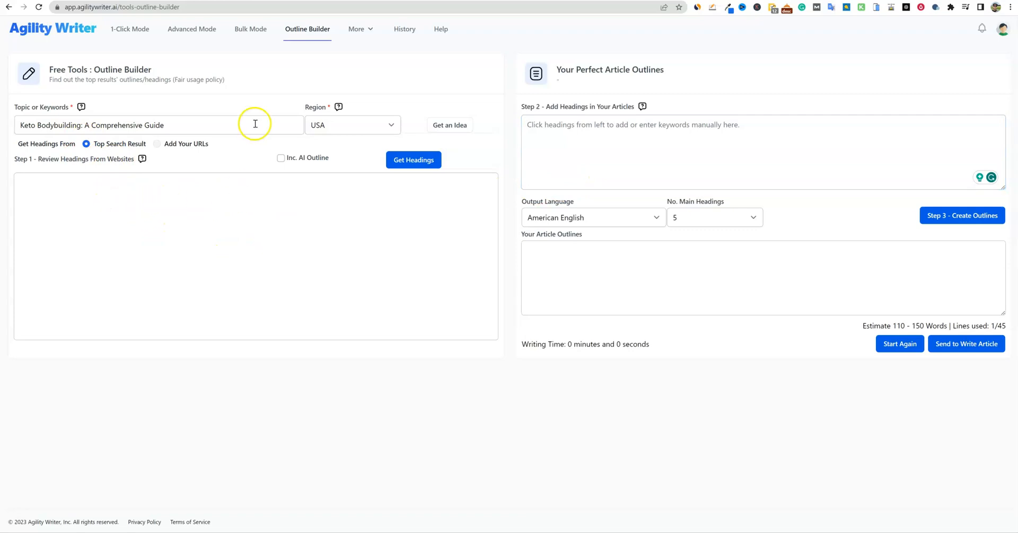
left_click(178, 125)
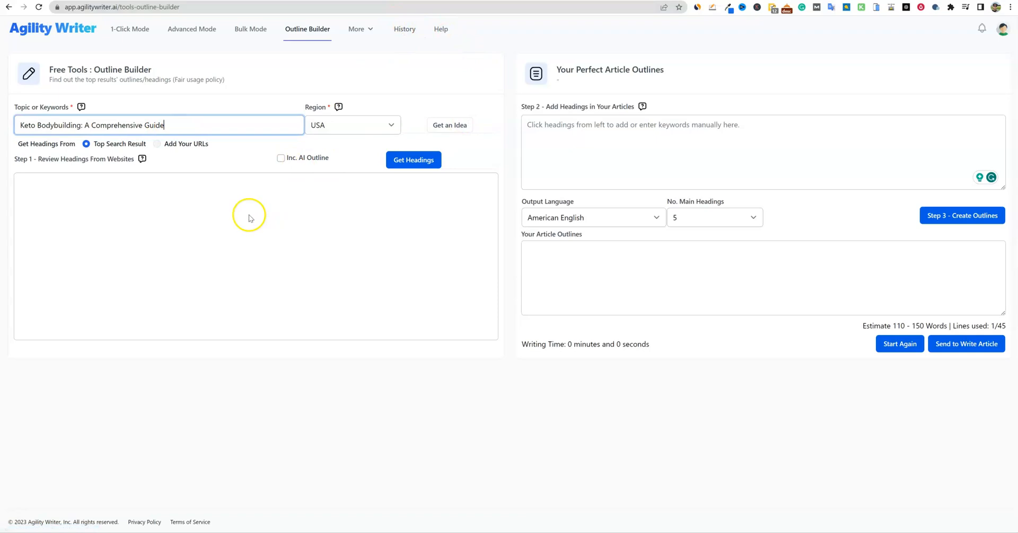
left_click(40, 189)
left_click(98, 215)
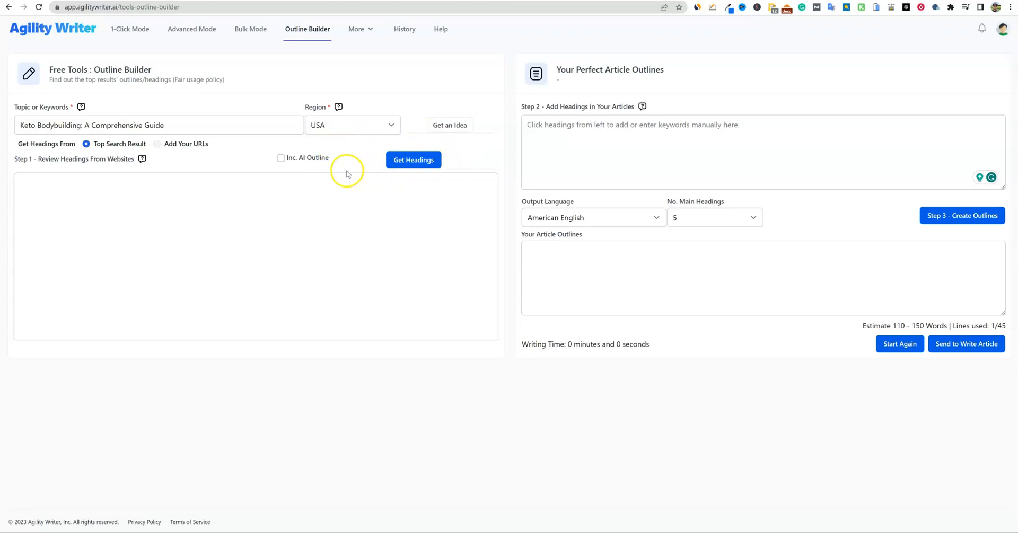
left_click(279, 159)
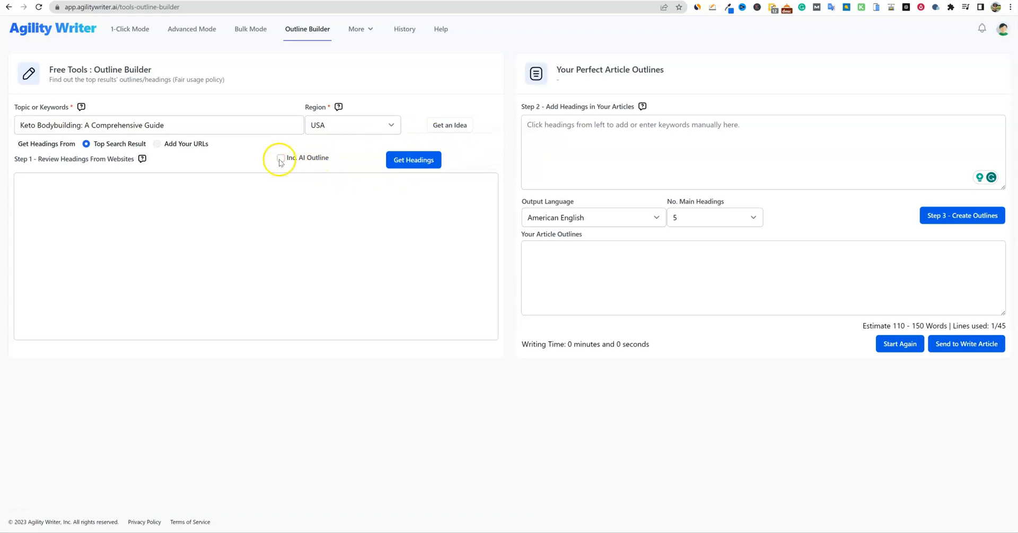
left_click(412, 160)
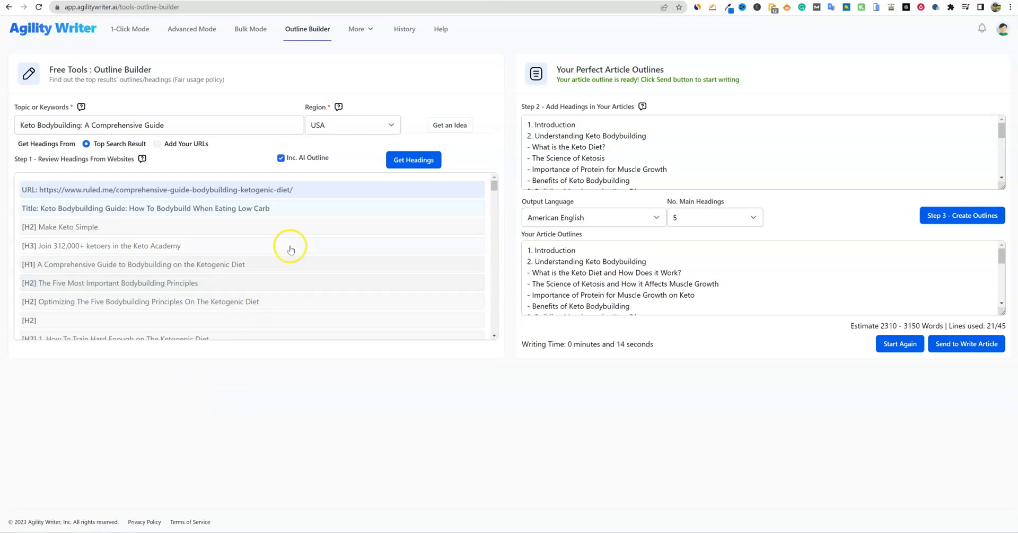
Examine the headings collected from the top-ranking websites for the topic
scroll(268, 227, "down", 3)
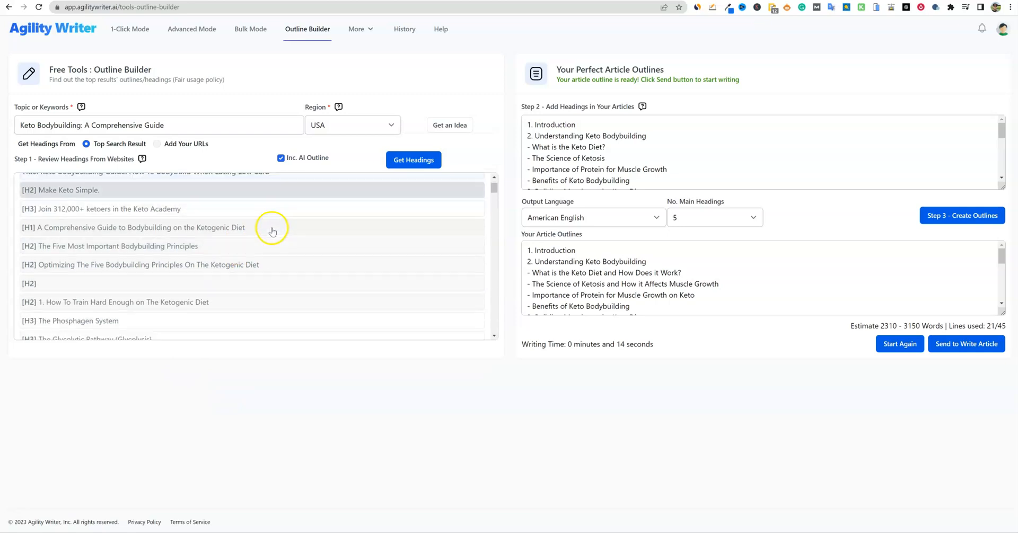
scroll(225, 255, "down", 15)
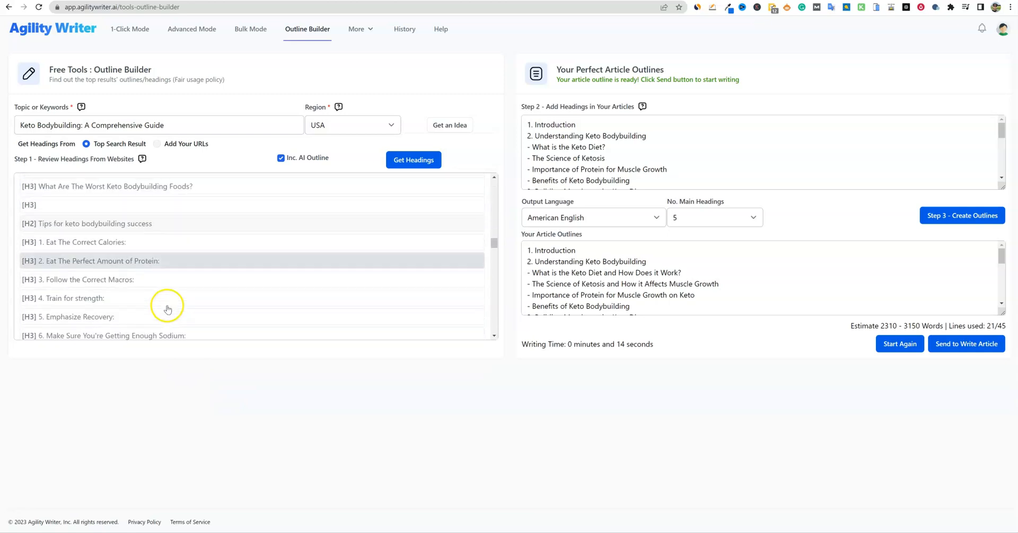
scroll(170, 305, "down", 3)
scroll(183, 292, "down", 3)
scroll(233, 310, "up", 5)
scroll(235, 312, "down", 1)
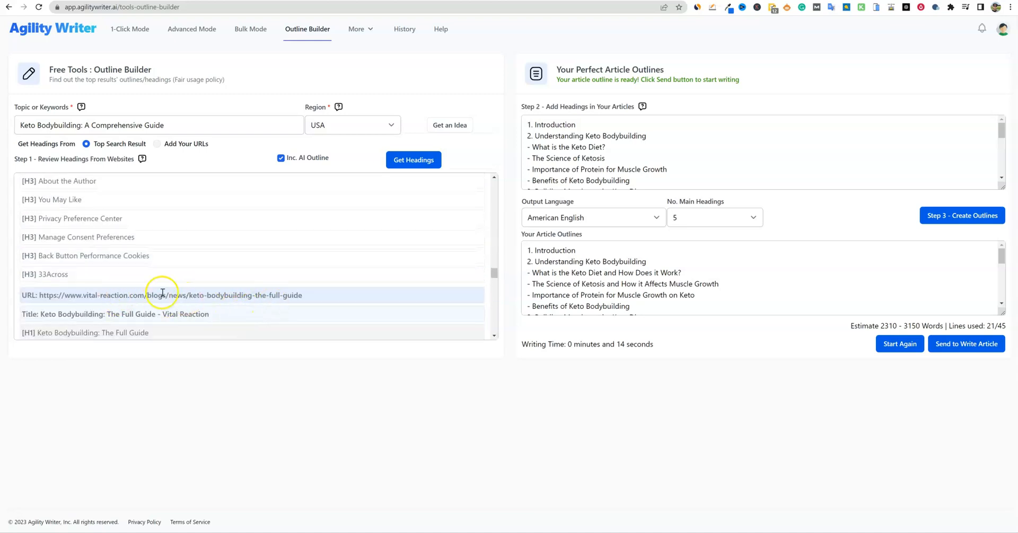
scroll(164, 291, "down", 4)
scroll(291, 289, "down", 5)
scroll(488, 249, "up", 3)
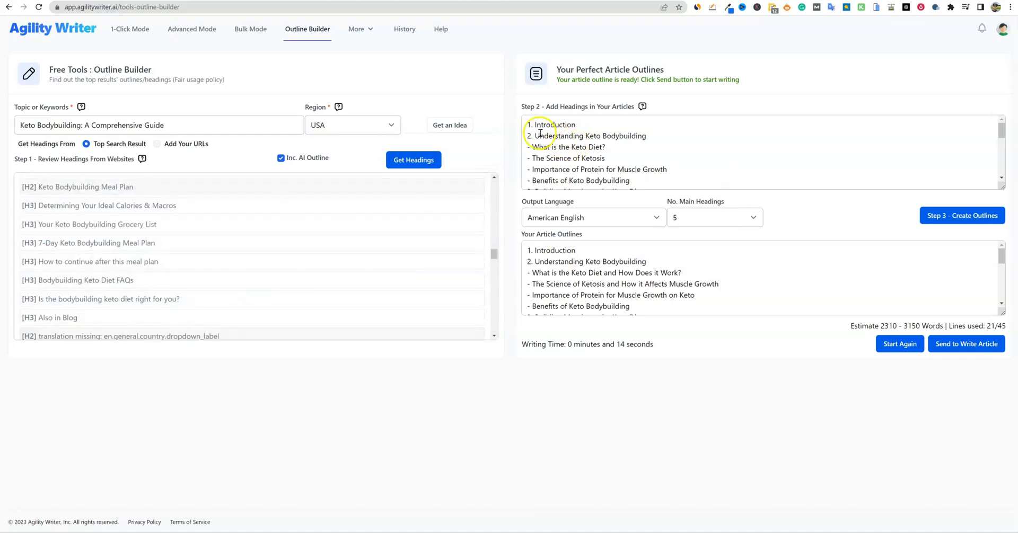
Examine the headings added for the article and the article outline created from them
left_click_drag(530, 122, 691, 185)
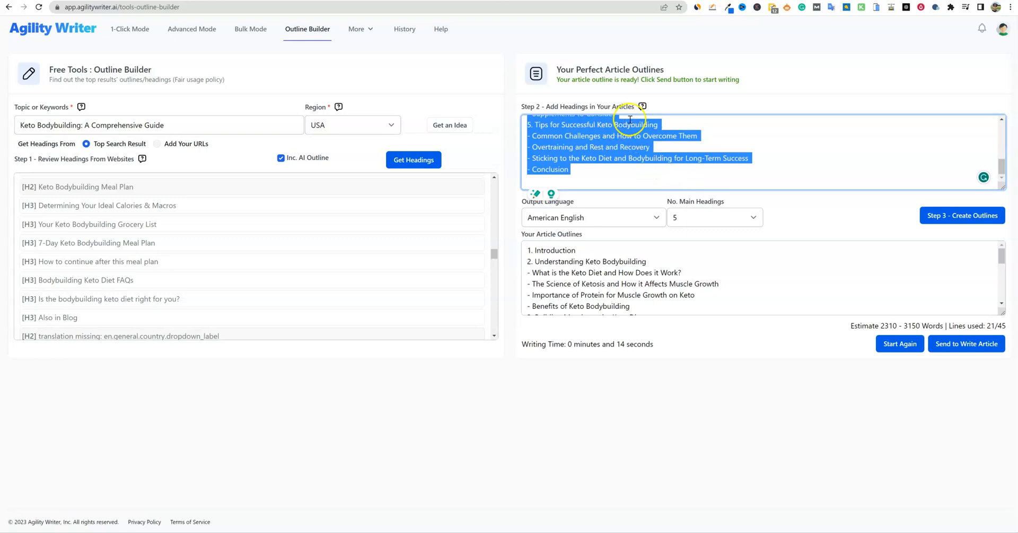
mouse_move(643, 107)
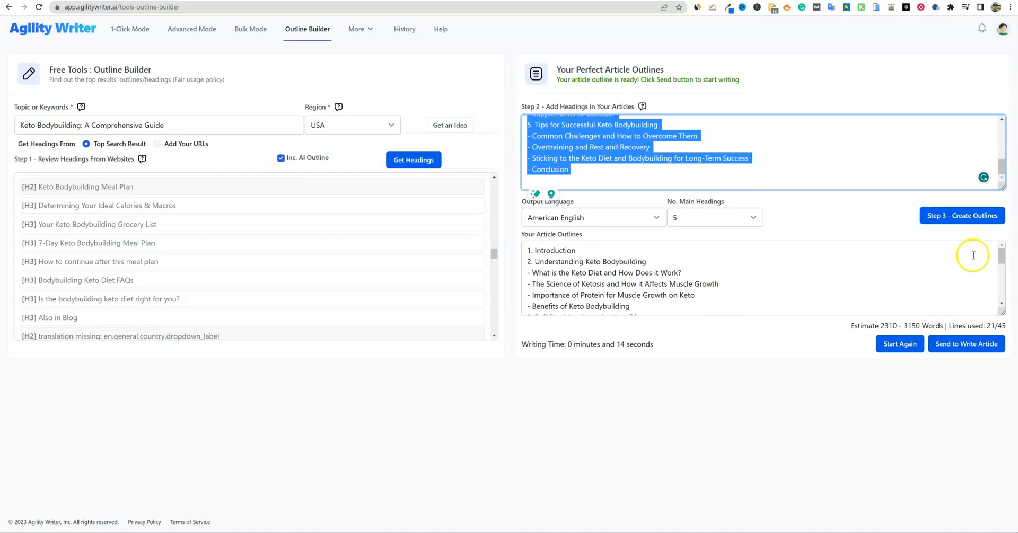
left_click(969, 217)
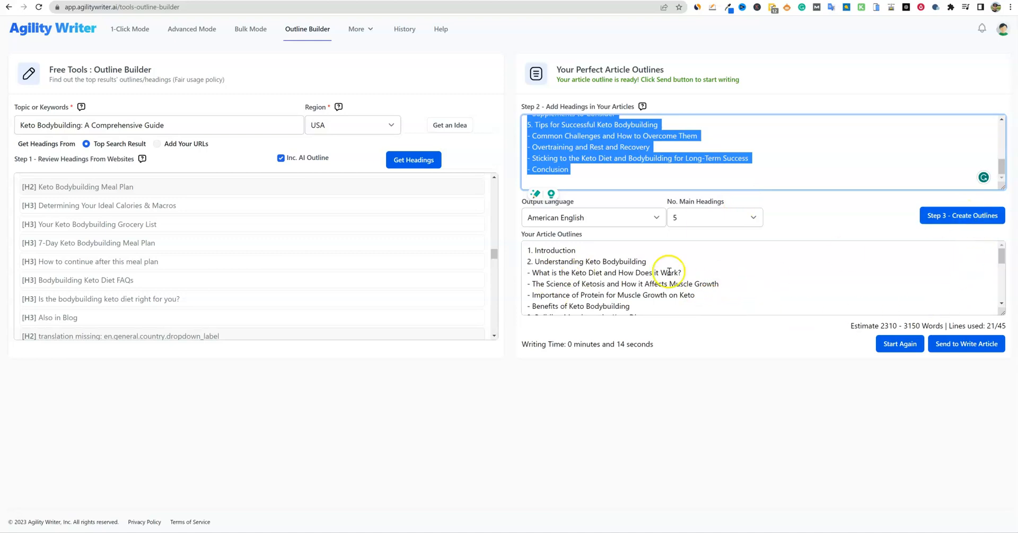
scroll(653, 294, "up", 5)
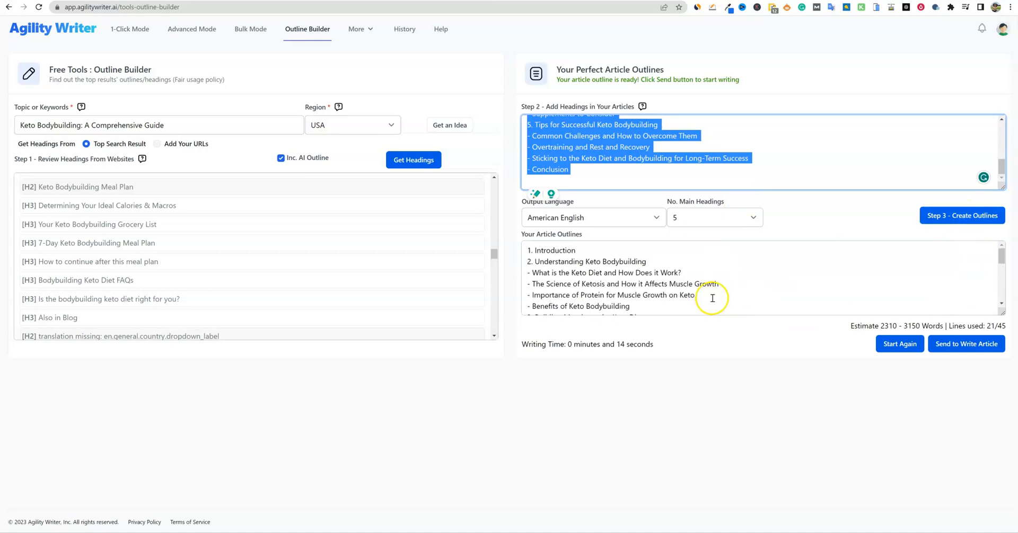
scroll(689, 289, "down", 2)
left_click(674, 285)
Check the available numbers of main headings, keeping 5, and the tool's fair usage note
left_click(754, 217)
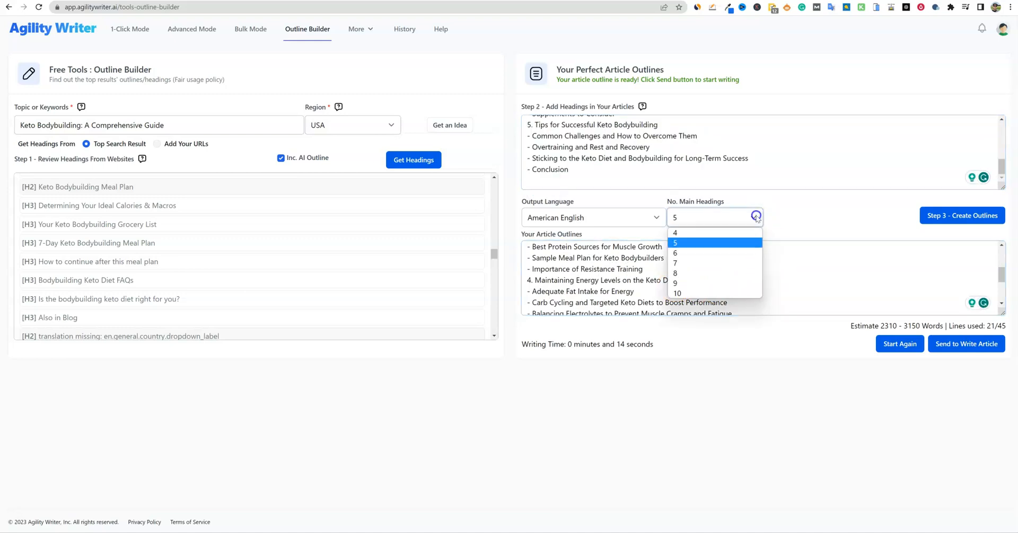
left_click(802, 205)
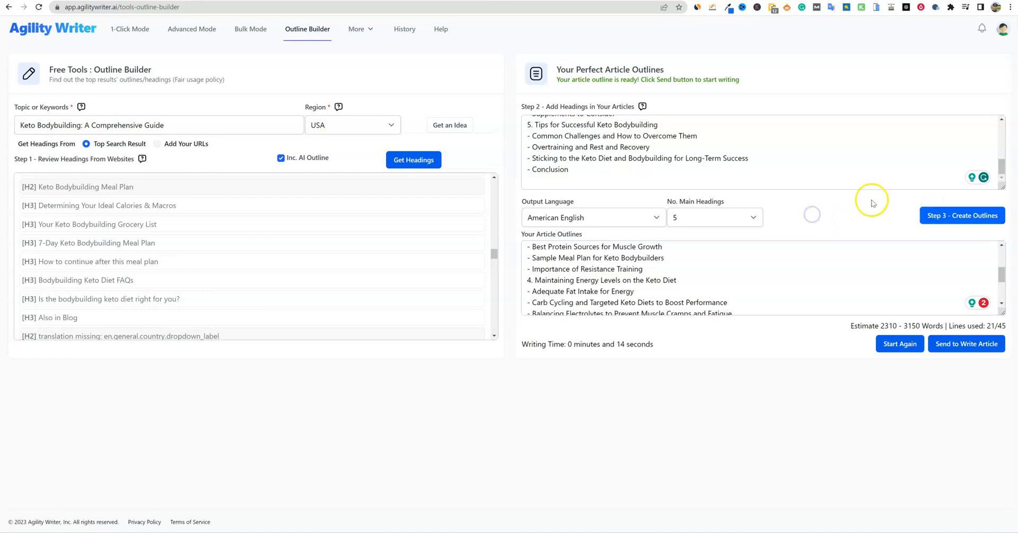
left_click_drag(174, 80, 222, 82)
left_click(315, 74)
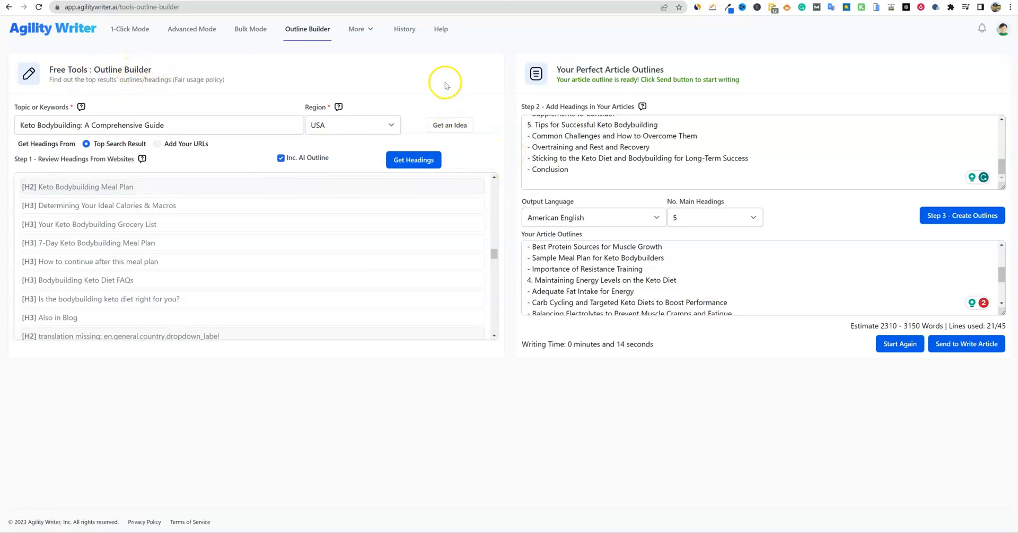
Copy the whole generated article outline into the article outline of Advanced Mode
left_click(630, 277)
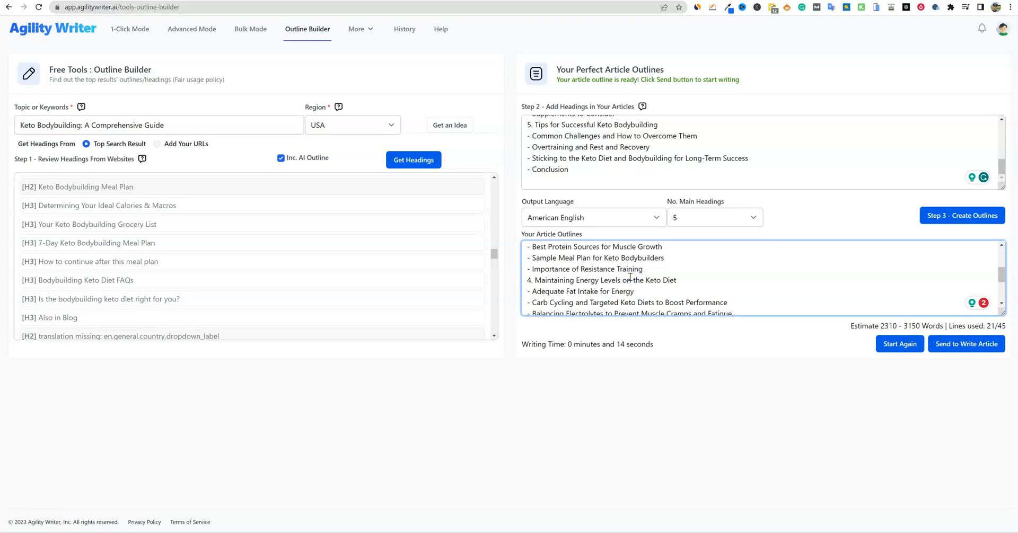
key("ctrl+a")
left_click(195, 29)
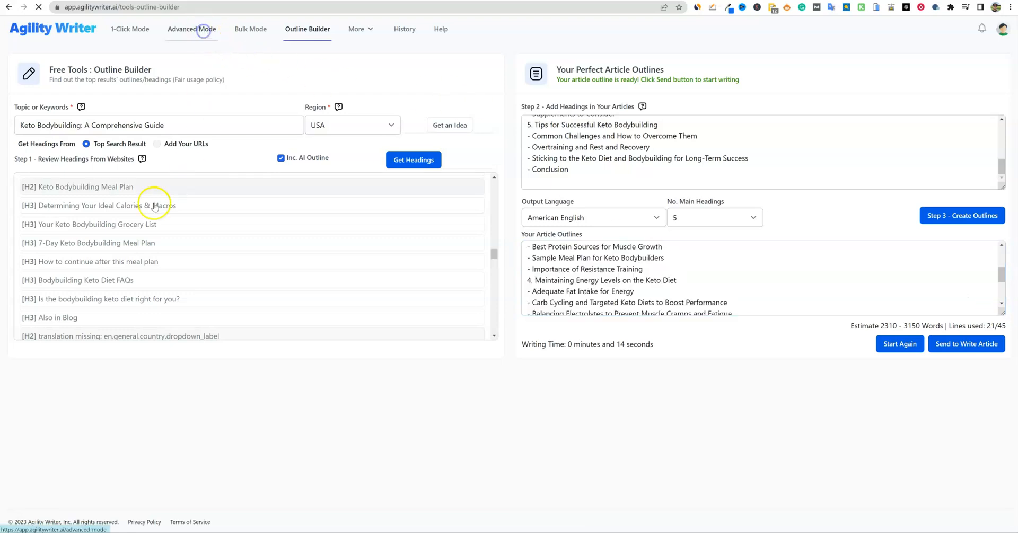
left_click(83, 216)
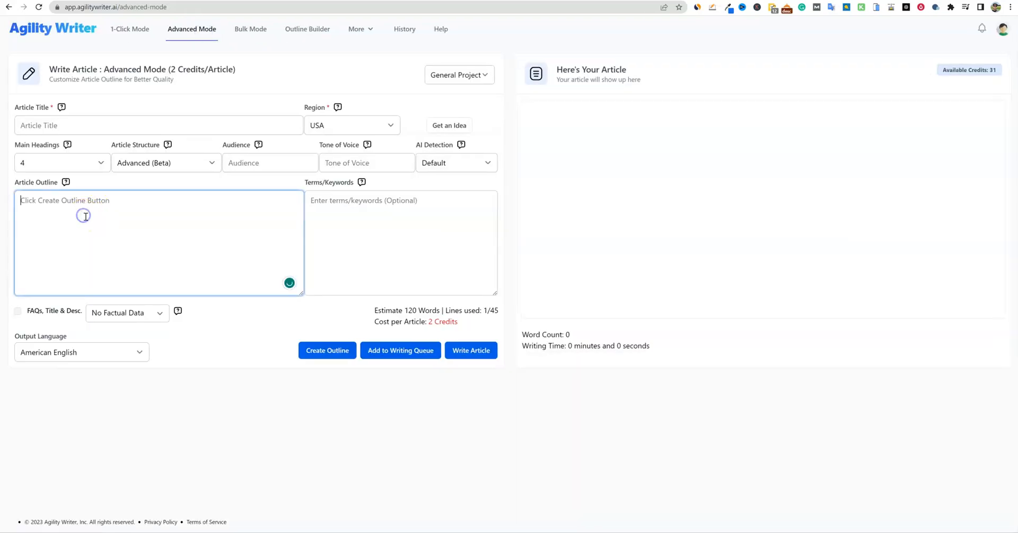
key("ctrl+v")
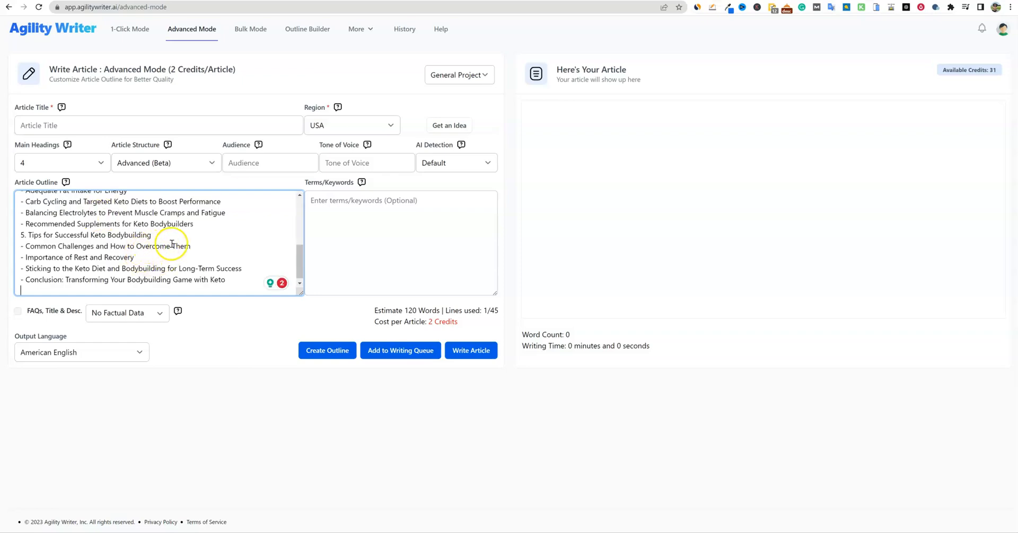
Append "- table" to the outline line "Common Challenges and How to Overcome Them"
left_click(200, 247)
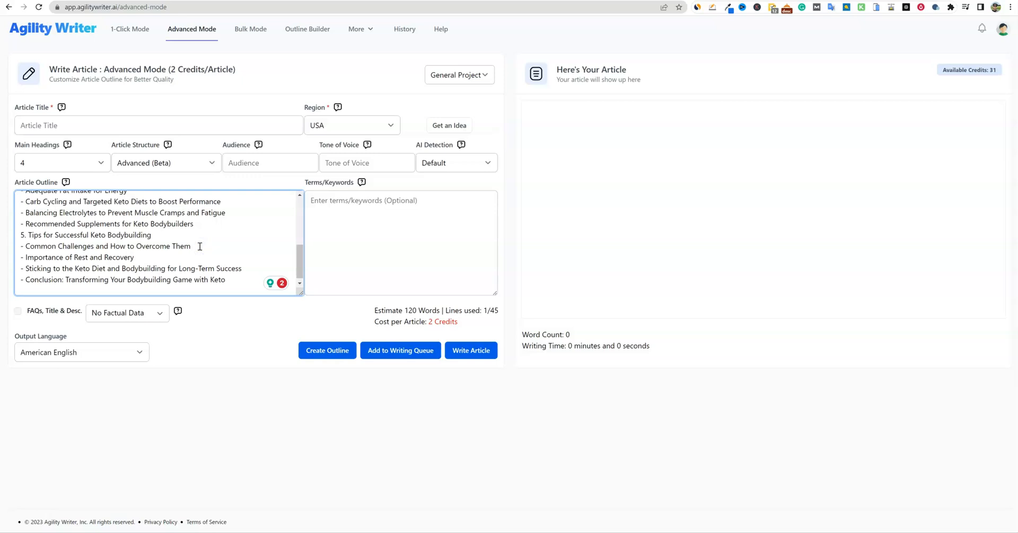
type("table")
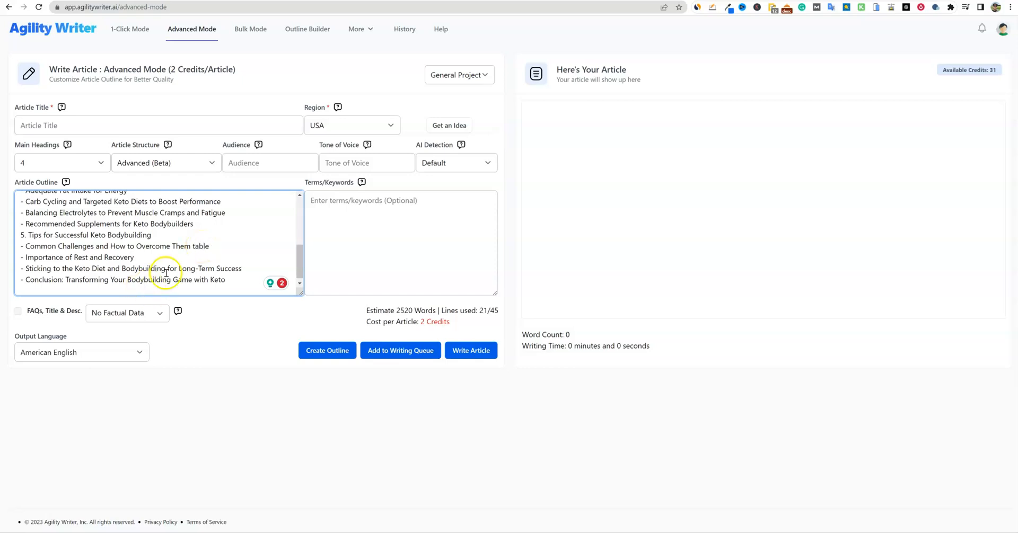
left_click(239, 246)
left_click(195, 250)
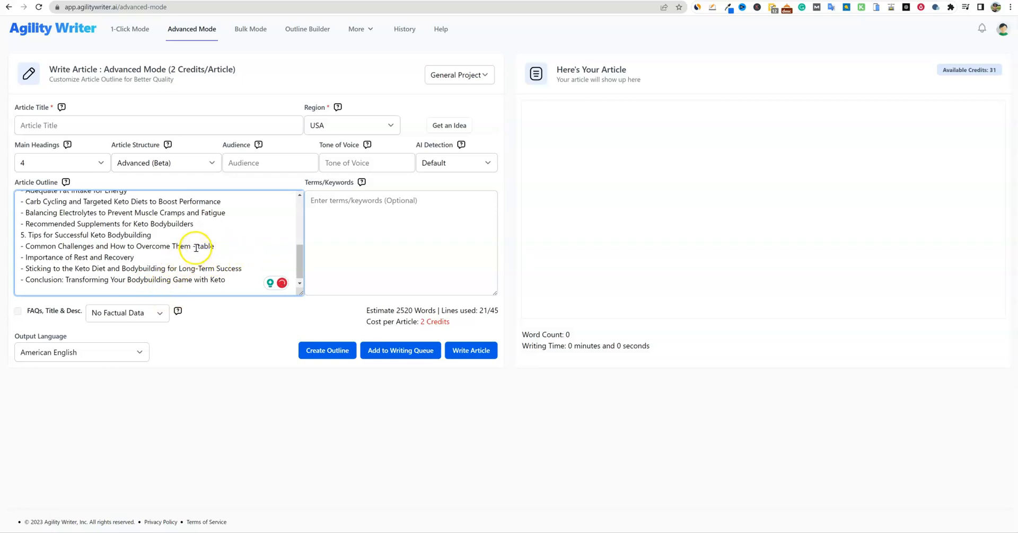
left_click_drag(227, 250, 3, 250)
left_click(203, 245)
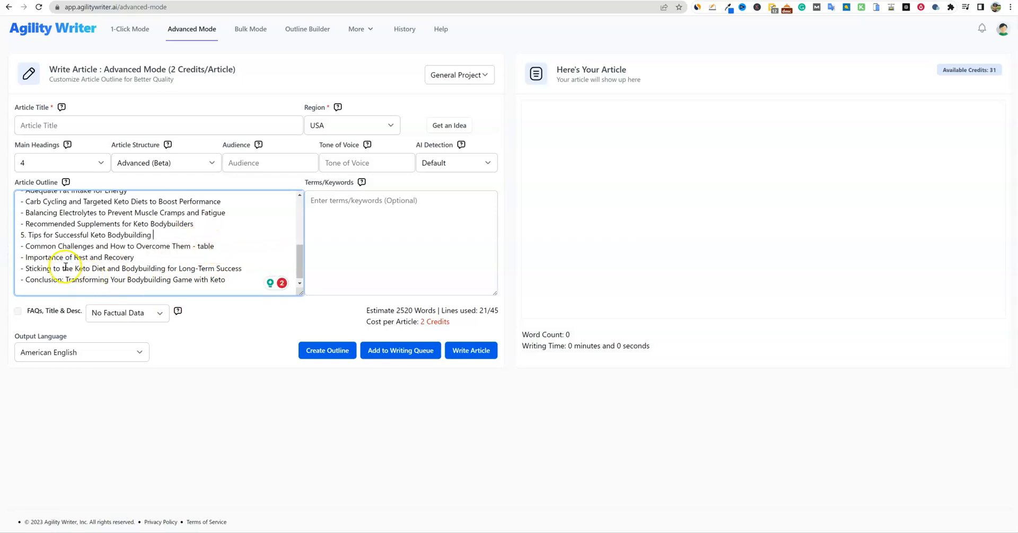
Append "in a list" to the outline line "Carb Cycling and Targeted Keto Diets to Boost Performance"
scroll(87, 228, "up", 1)
scroll(88, 228, "up", 1)
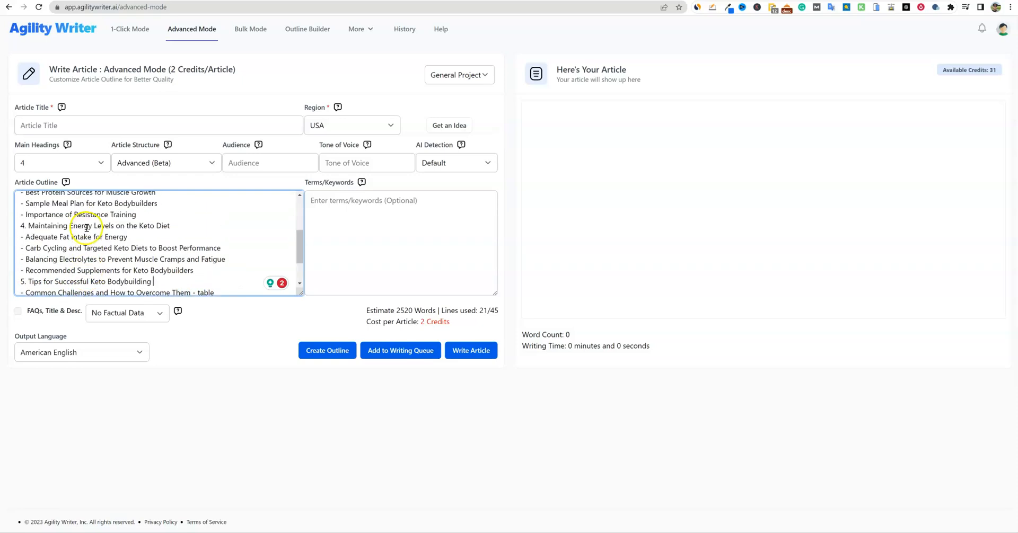
left_click(227, 249)
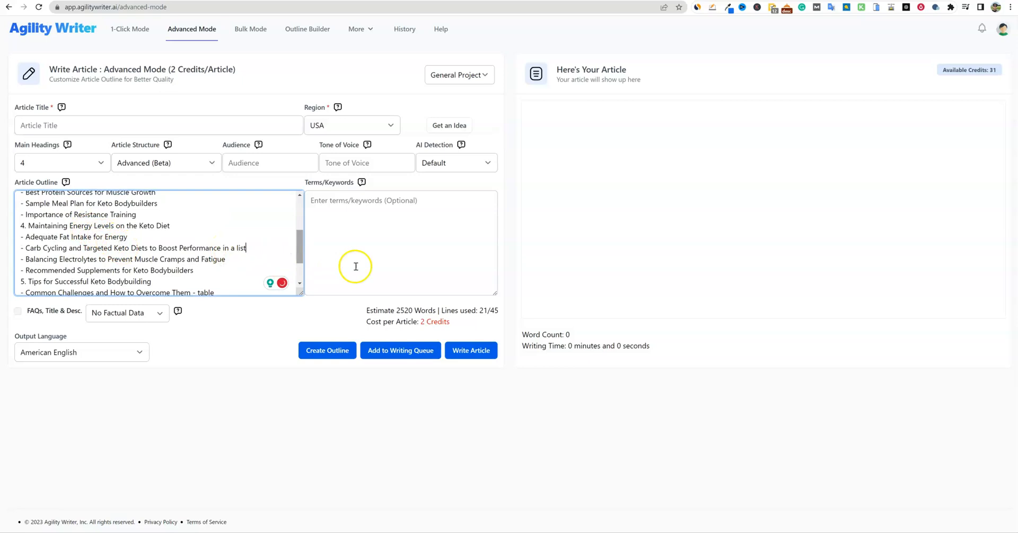
left_click(400, 238)
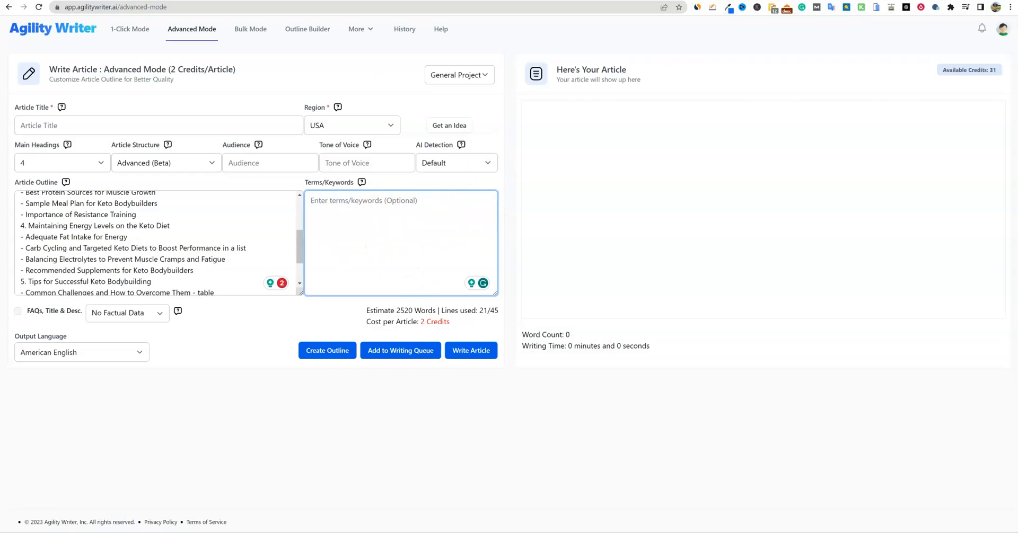
Enter "Keto Bodybuilding: A Comprehensive Guide" as the article title, set main headings to 5 and check the outline against it
left_click(65, 126)
left_click(125, 166)
left_click(40, 163)
left_click(42, 216)
left_click(556, 205)
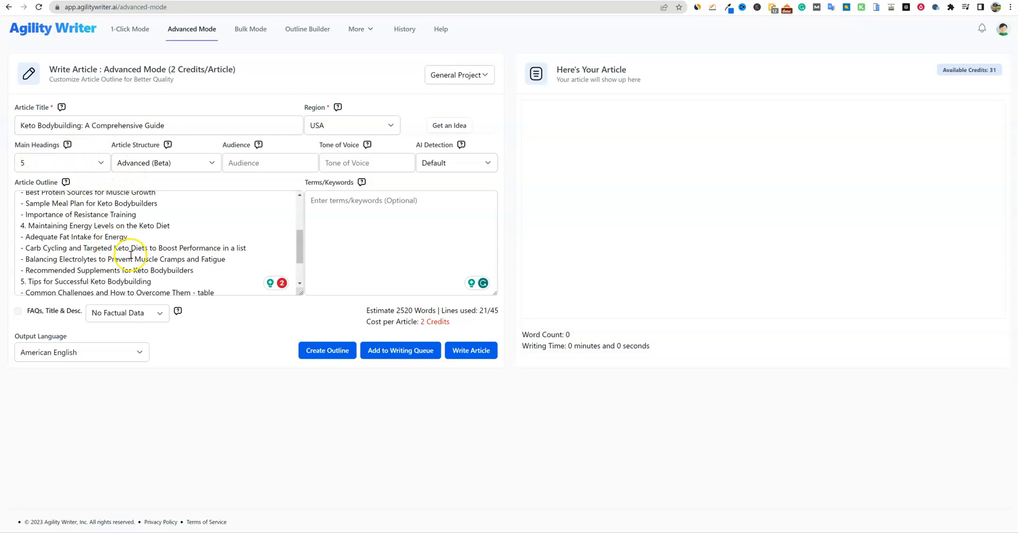
scroll(117, 245, "up", 3)
scroll(112, 218, "down", 5)
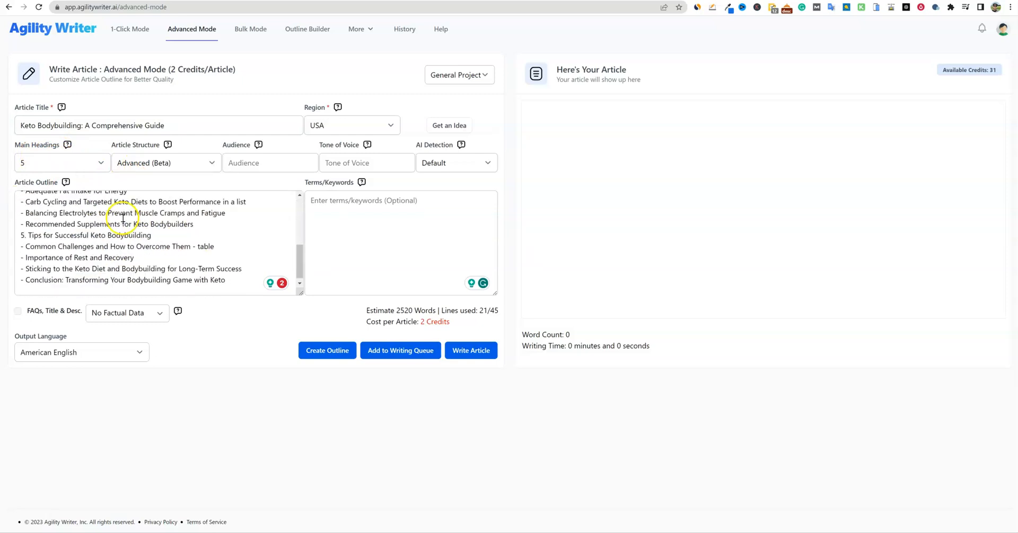
scroll(132, 233, "up", 5)
scroll(51, 222, "down", 5)
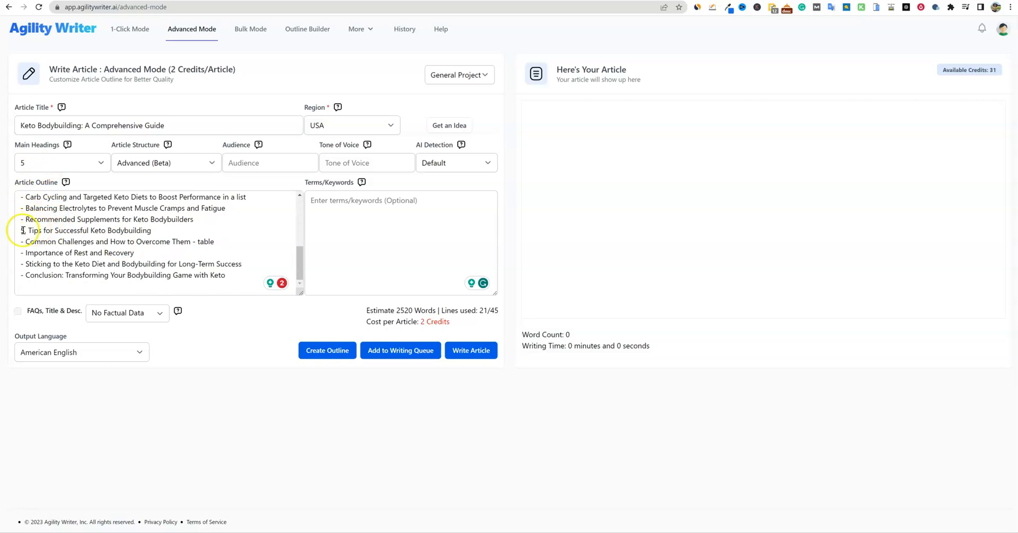
Review the factual data options and set the article to use Standard Factual Data
left_click(157, 315)
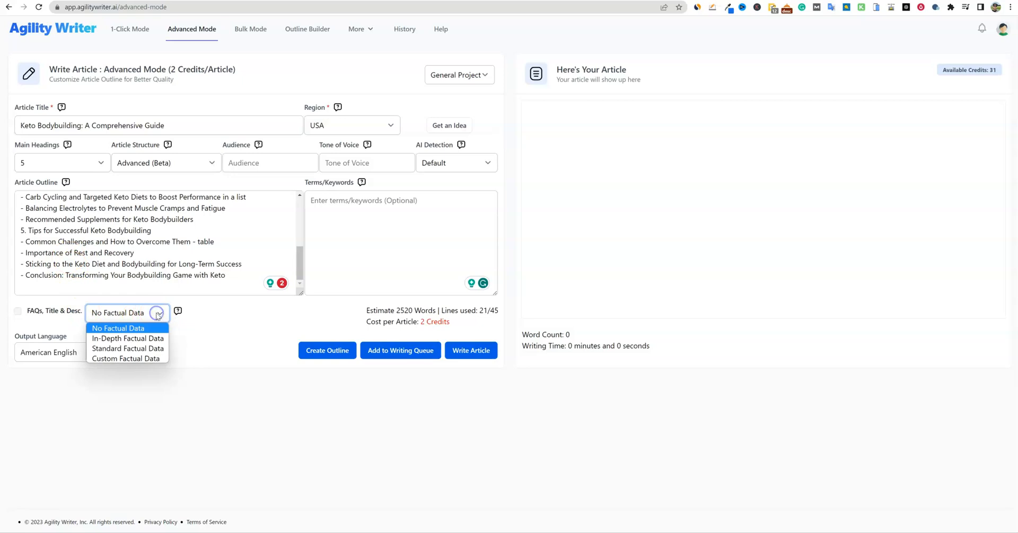
left_click(154, 339)
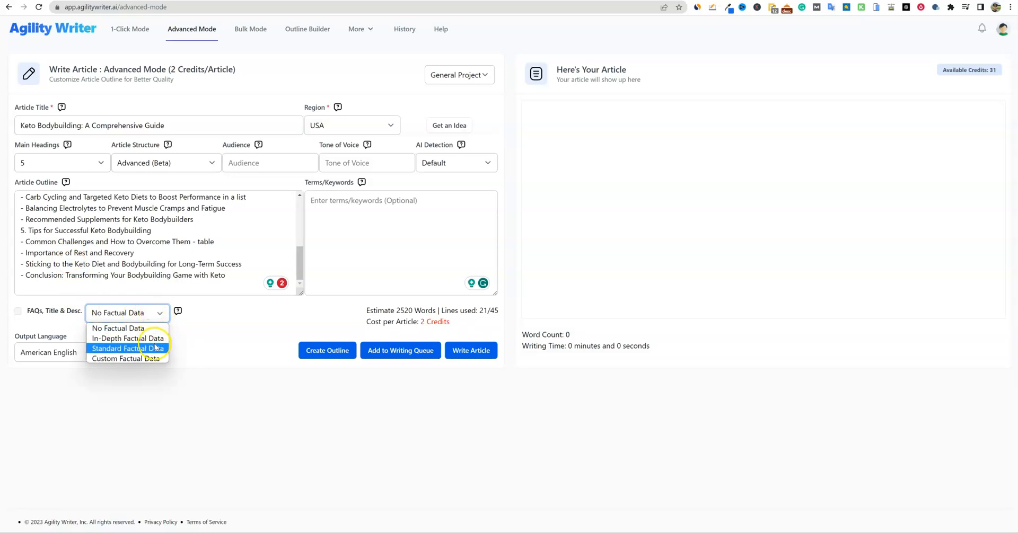
left_click(210, 323)
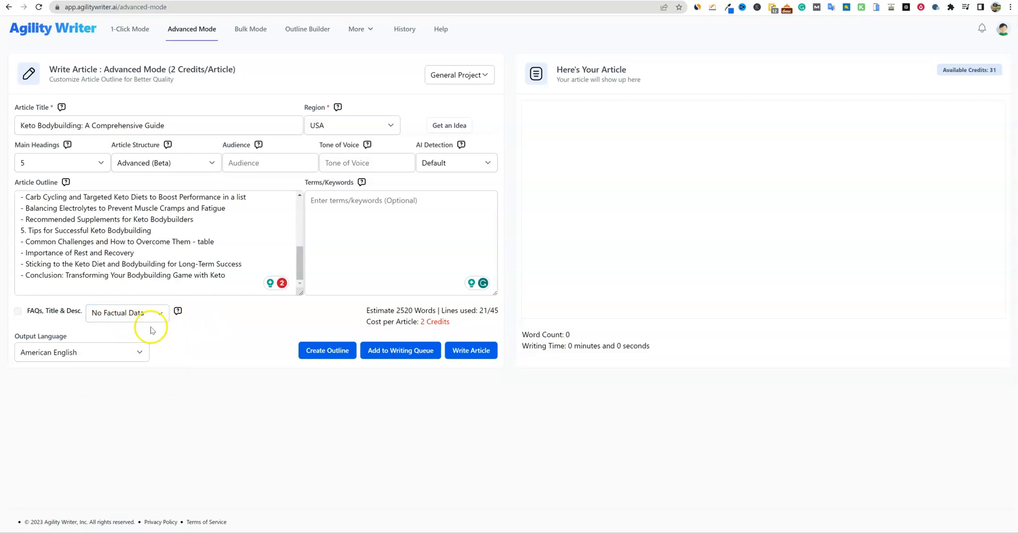
left_click(160, 317)
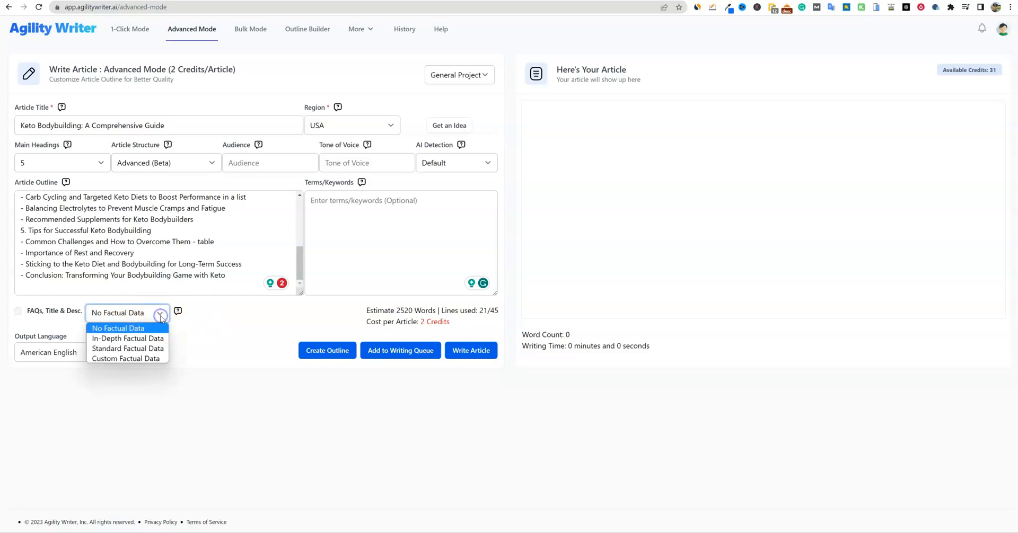
left_click(148, 352)
mouse_move(178, 313)
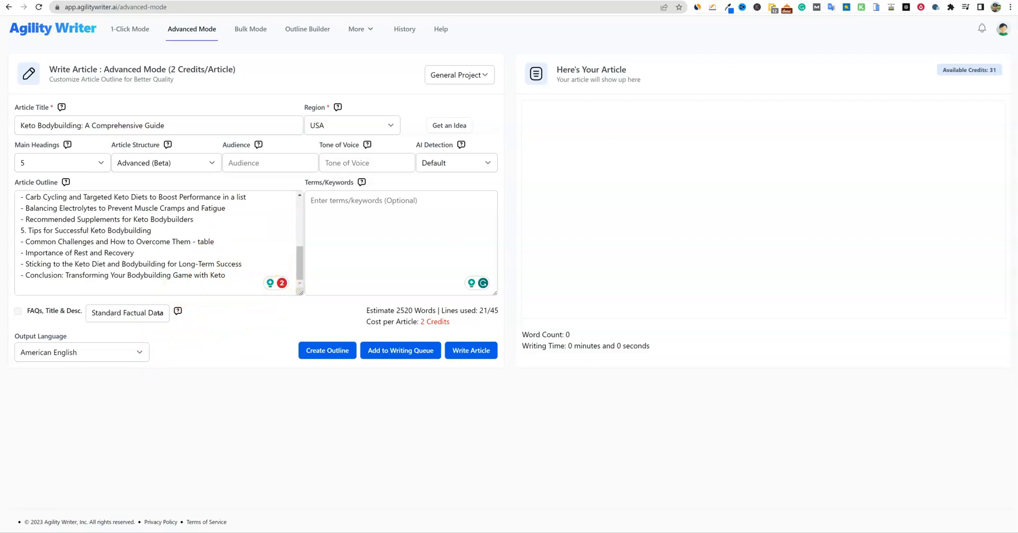
Switch to ChatGPT and, in a new chat, request LSI and NLP keywords for the topic "Keto Bodybuilding: A Comprehensive Guide"
key("ctrl+Tab")
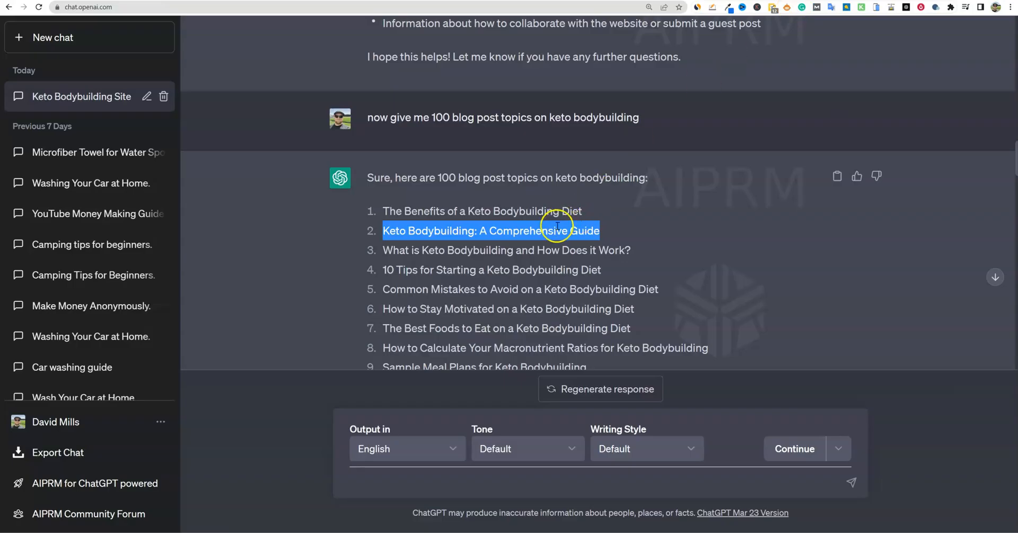
left_click(62, 45)
left_click(402, 484)
type("give me some ls")
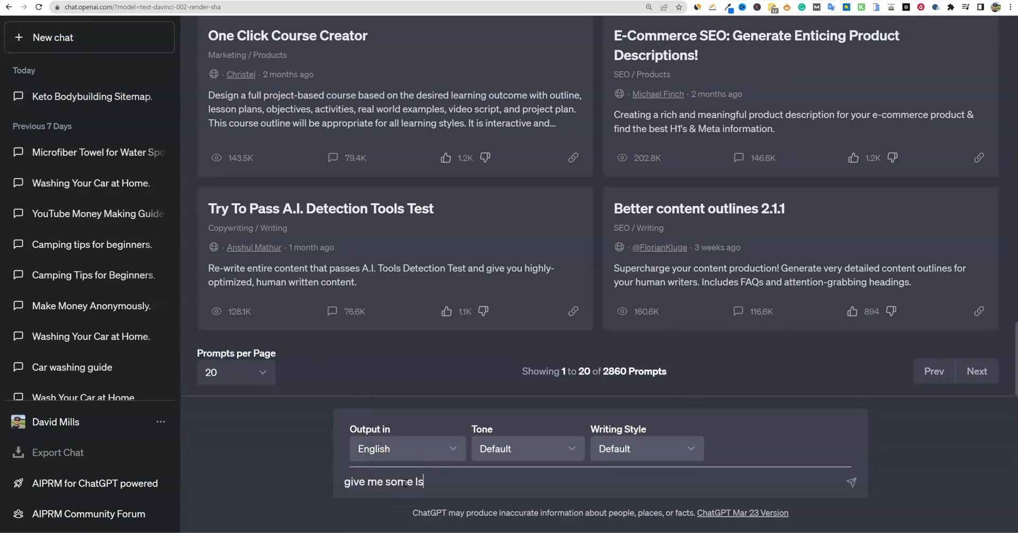
type("i and nlp keywords for this article topic")
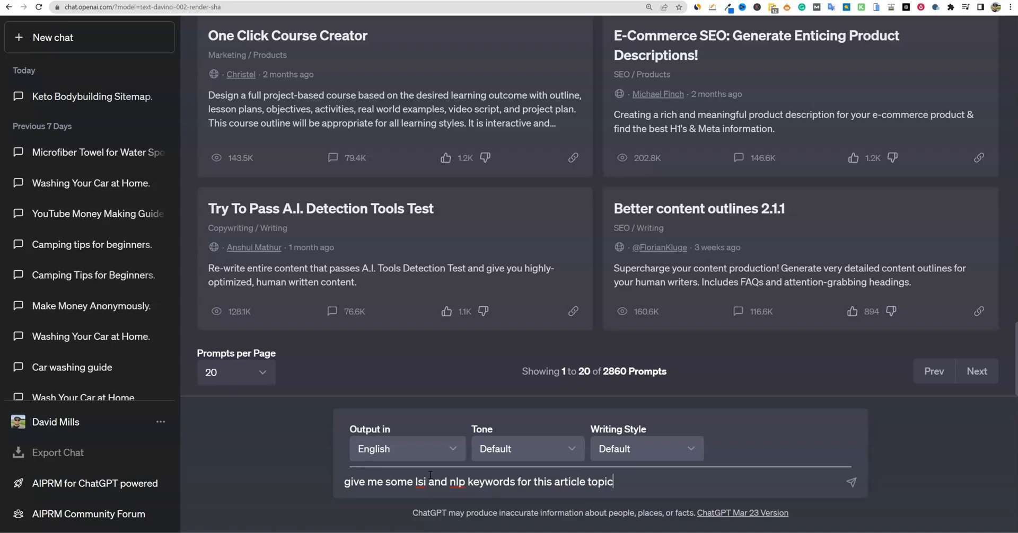
key("Return")
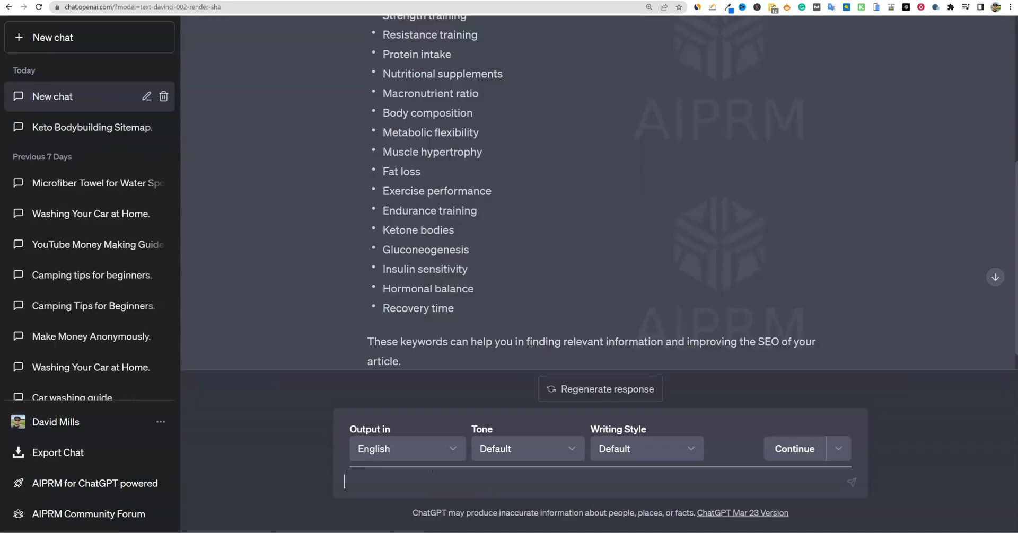
Copy ChatGPT's keyword list into the article's terms/keywords in Agility Writer and add the article to the writing queue
left_click_drag(454, 309, 391, 201)
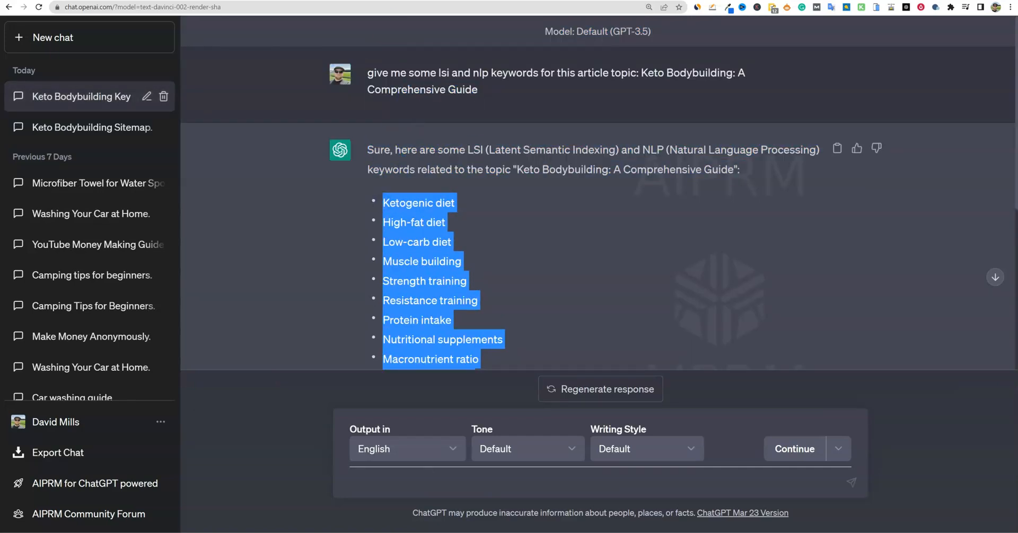
key("ctrl+Tab")
left_click(388, 240)
key("ctrl+v")
left_click(618, 267)
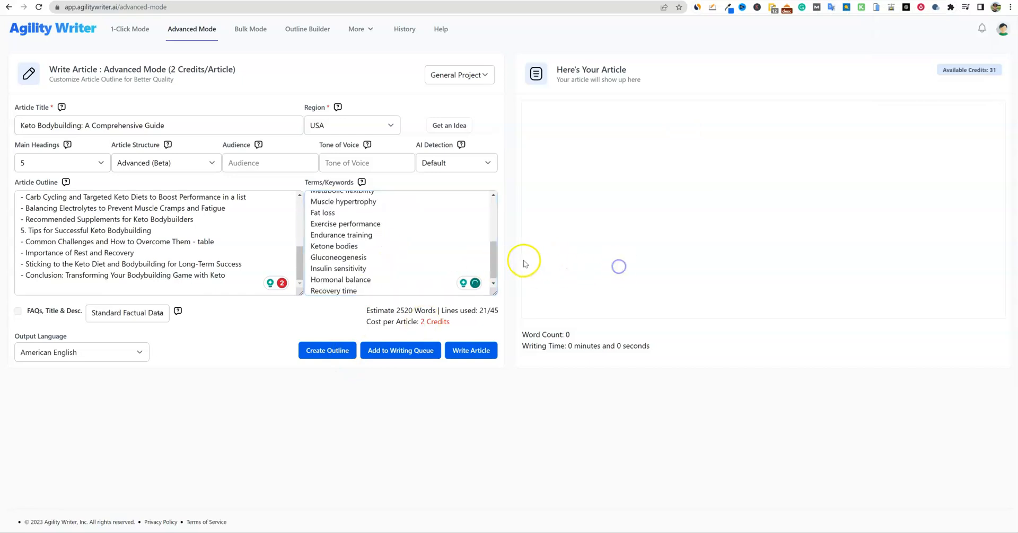
left_click(408, 354)
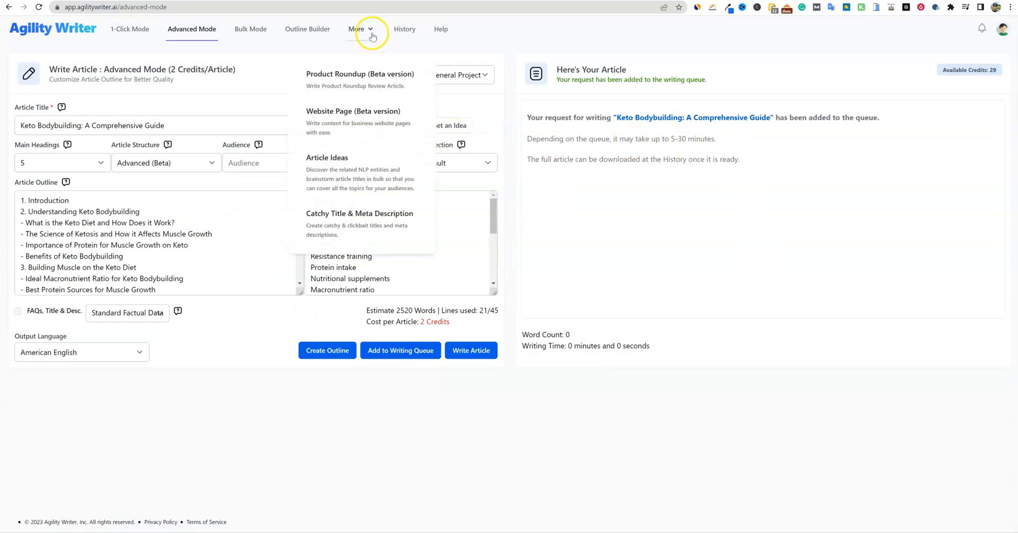
Generate catchy titles and meta descriptions for the article title "Keto Bodybuilding: A Comprehensive Guide"
mouse_move(369, 37)
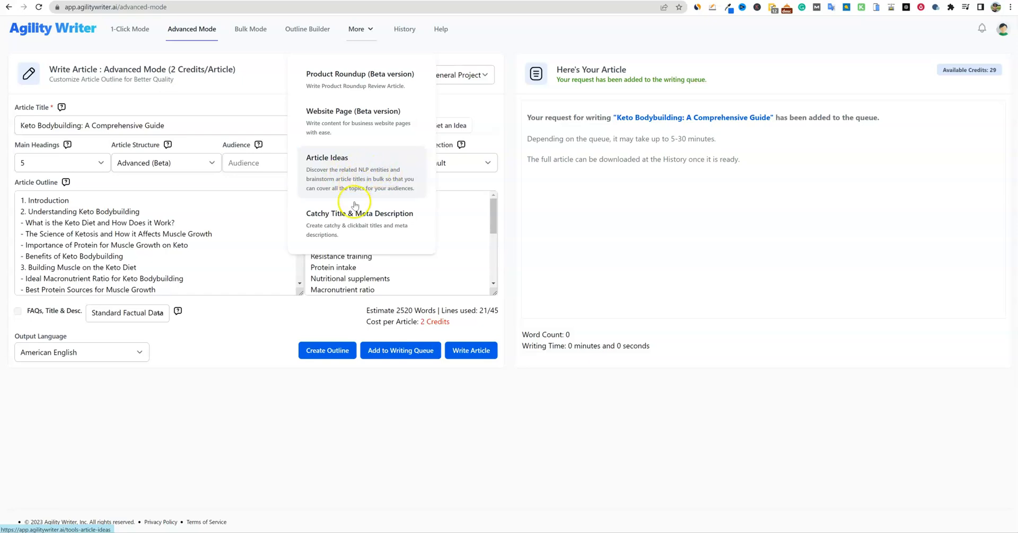
left_click(377, 223)
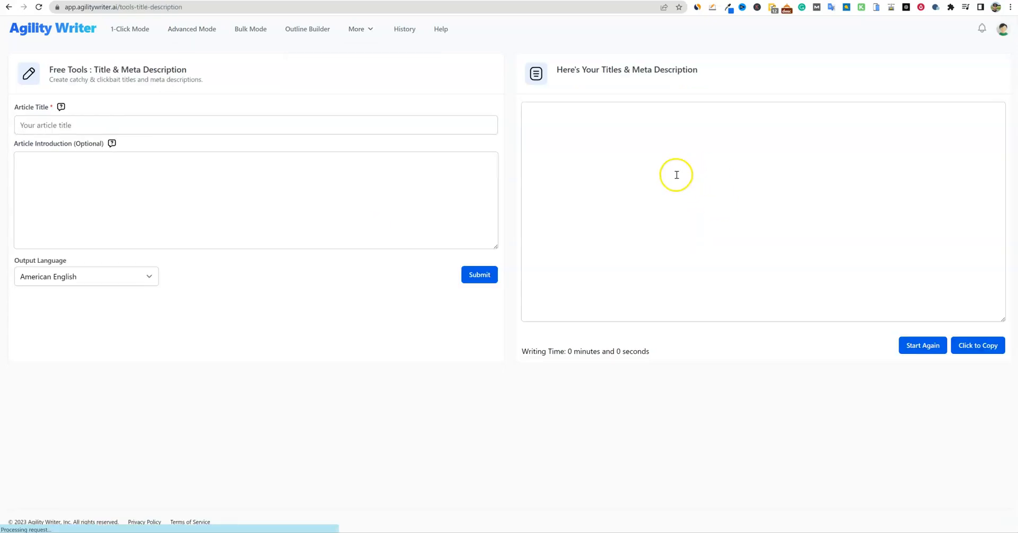
left_click(86, 125)
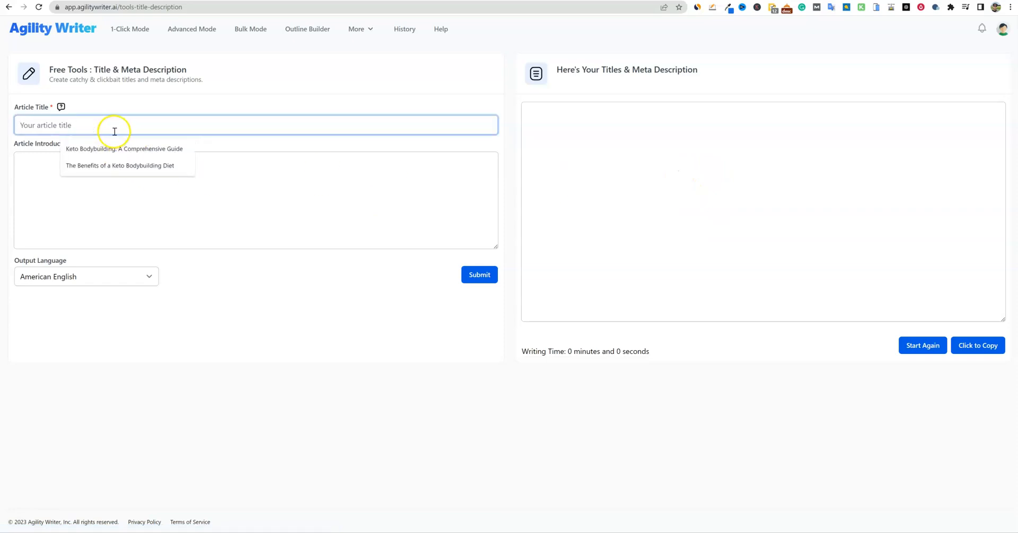
left_click(107, 150)
key("Return")
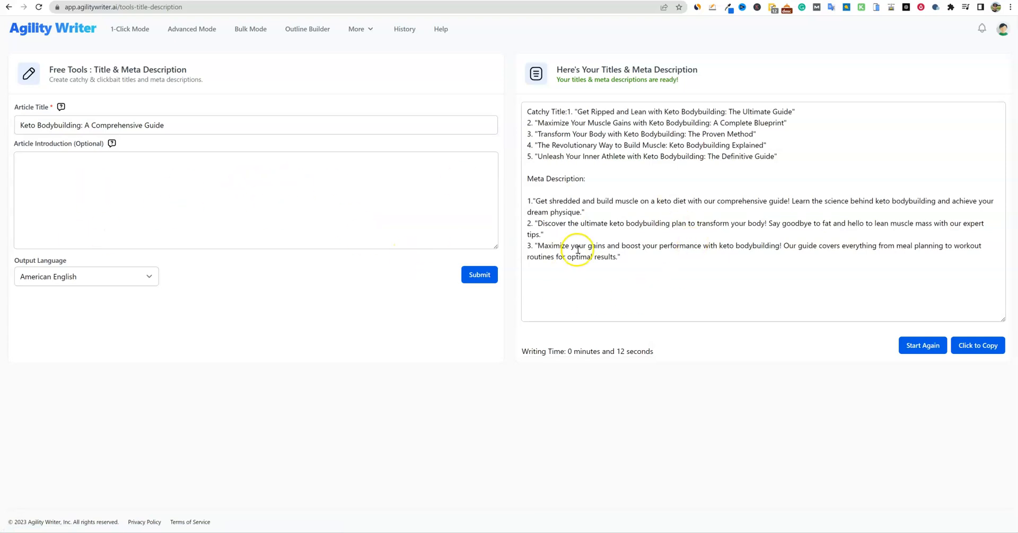
Review the generated meta descriptions and catchy titles
left_click_drag(619, 257, 522, 199)
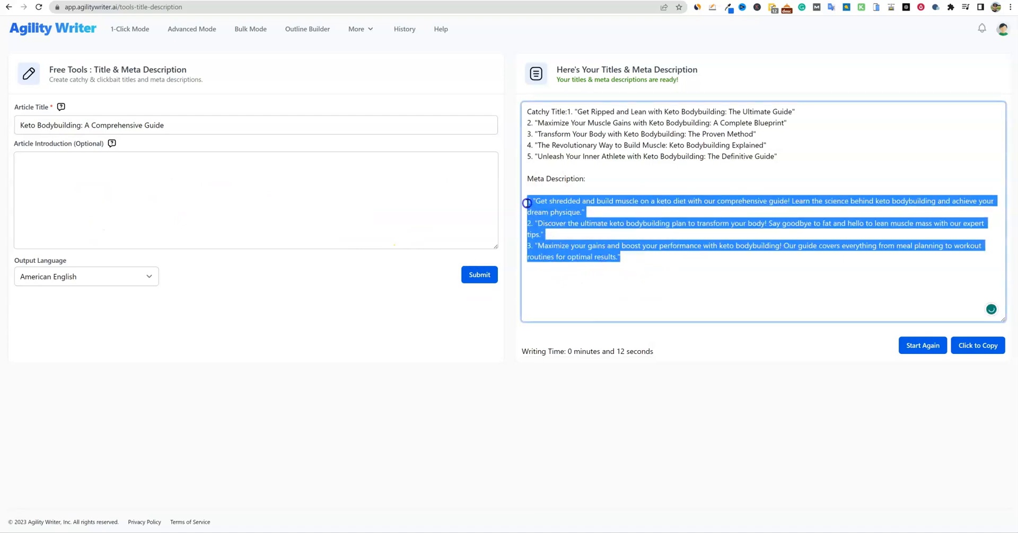
left_click(684, 175)
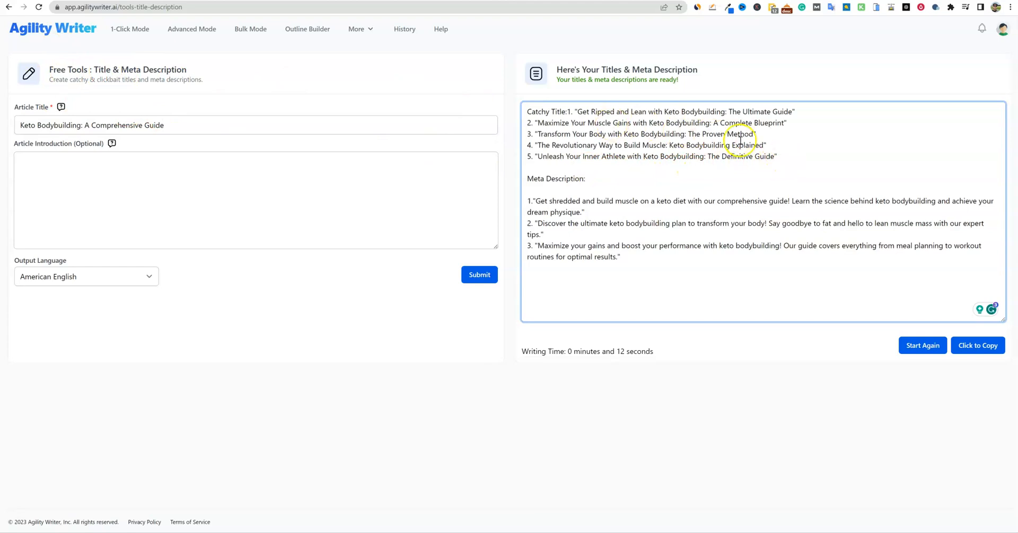
left_click_drag(779, 156, 506, 106)
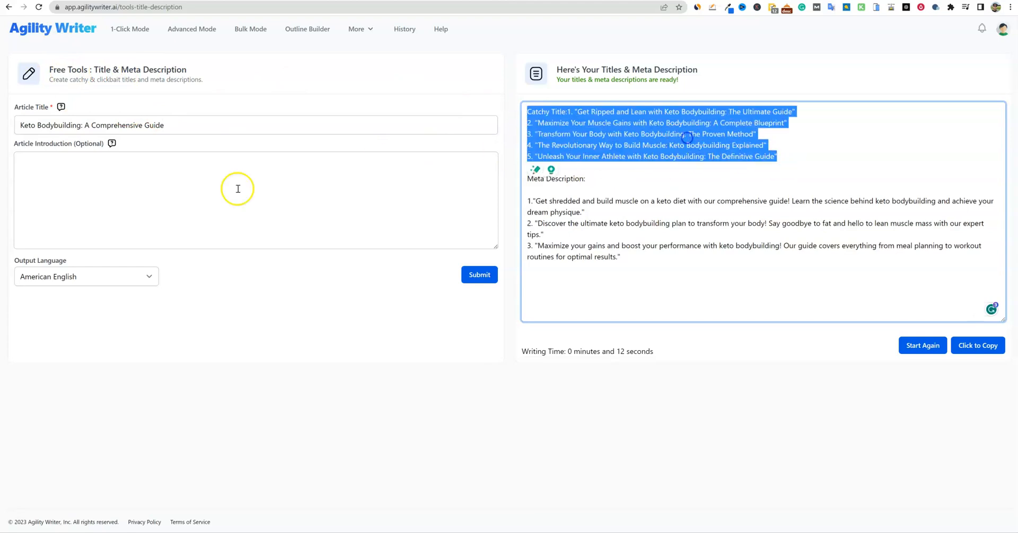
Brainstorm highly-related words for the topic "keto bodybuilding" with the Article Ideas tool and look through the list
left_click(363, 28)
left_click(342, 162)
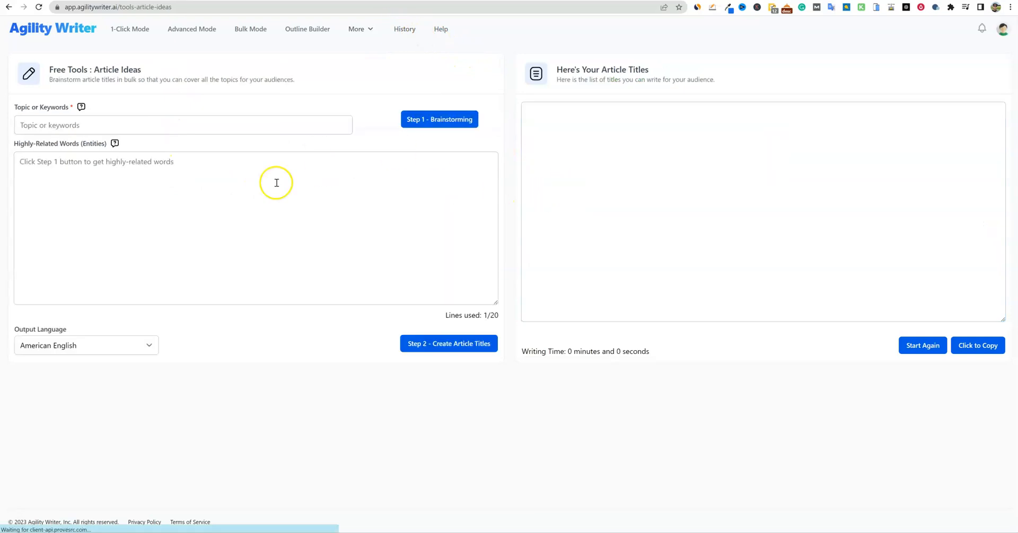
left_click(85, 126)
type("keto bodybuilding")
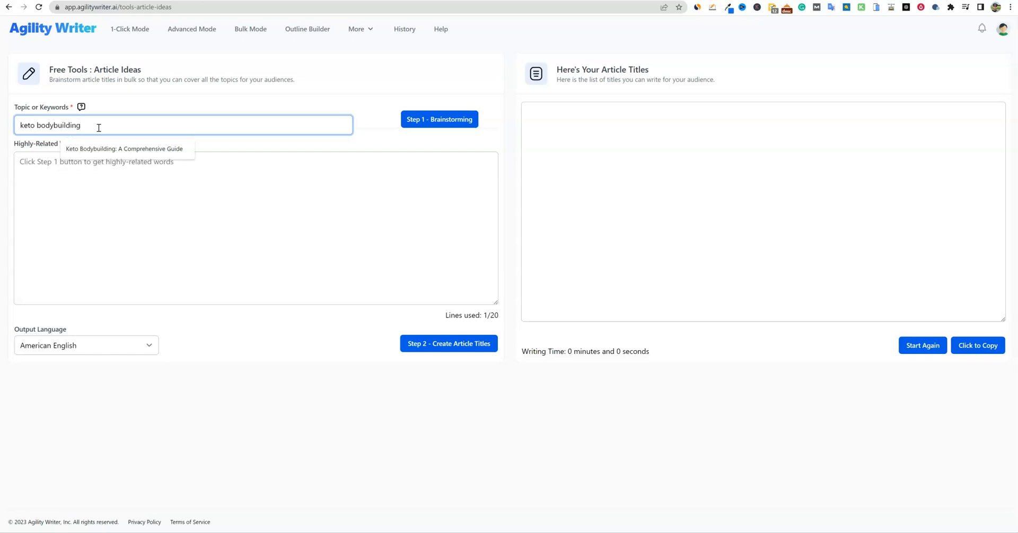
left_click(459, 212)
mouse_move(115, 147)
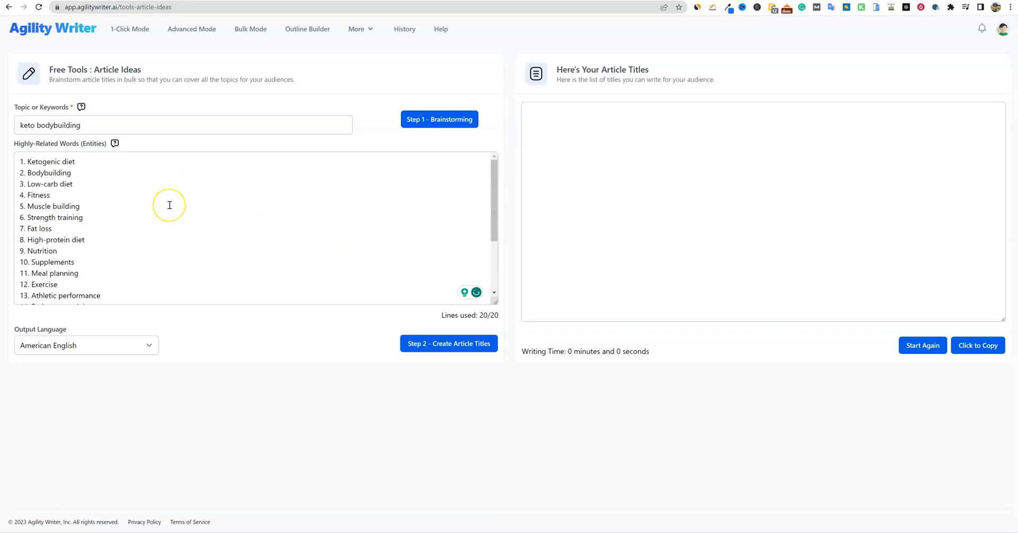
left_click_drag(25, 162, 141, 292)
scroll(397, 256, "up", 3)
Open the Product Roundup (Beta version) tool for writing a roundup review
mouse_move(375, 36)
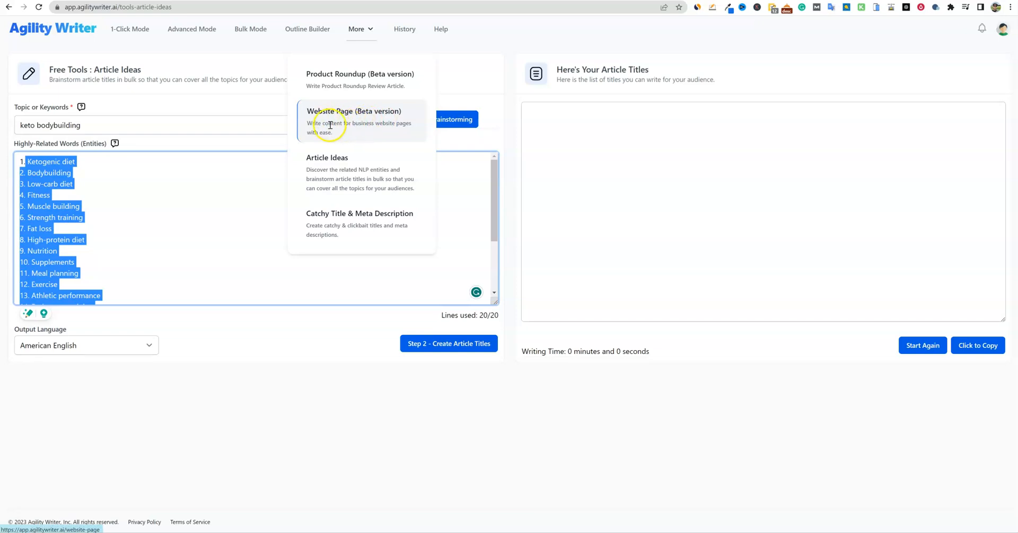
left_click(356, 133)
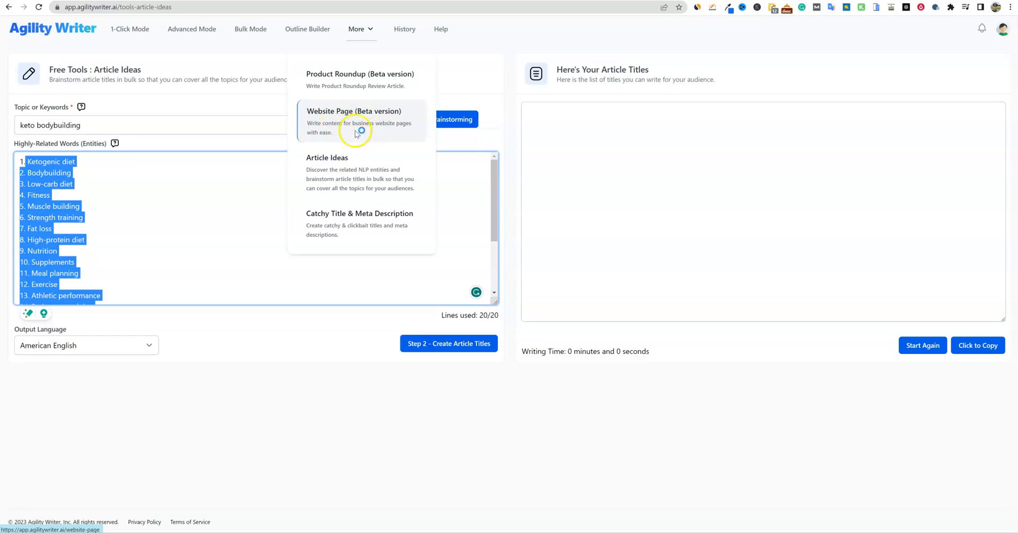
left_click(339, 77)
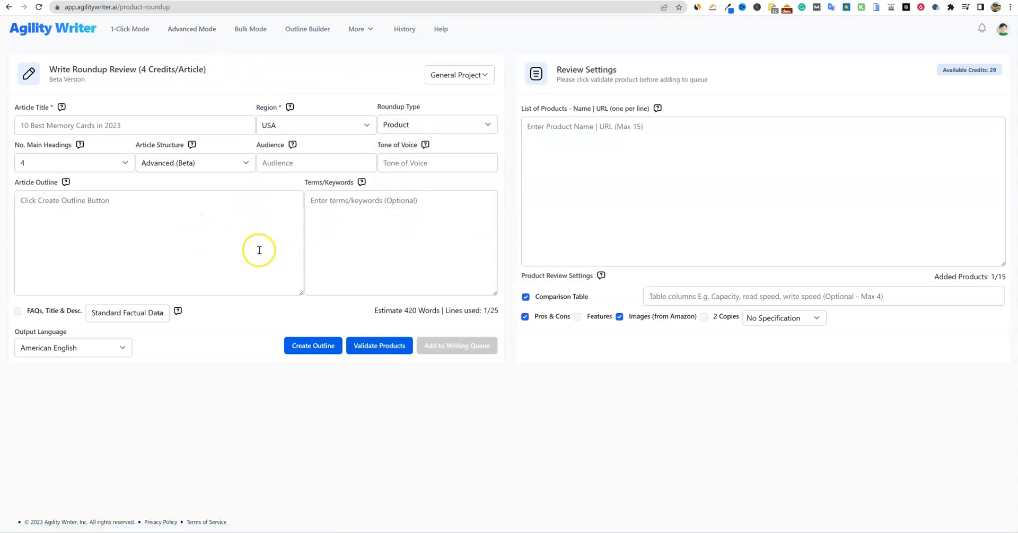
left_click(526, 126)
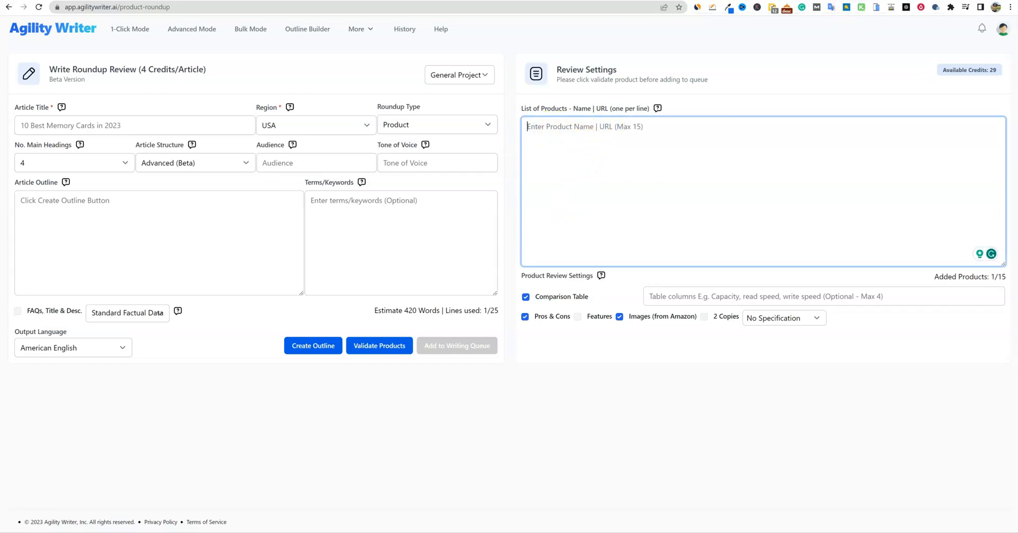
key("ctrl+t")
type("ama")
key("ctrl+w")
Enter "5 best air purifiers in 2023" as the roundup title and set the number of main headings to 5
left_click(129, 126)
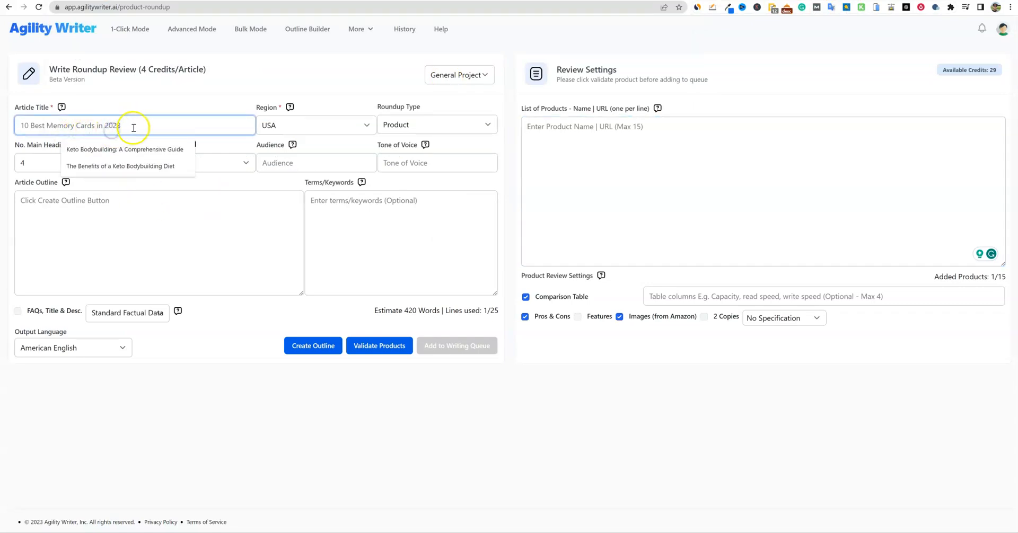
left_click(29, 127)
type("10 best air purifiers in 2023")
type("5")
left_click(112, 170)
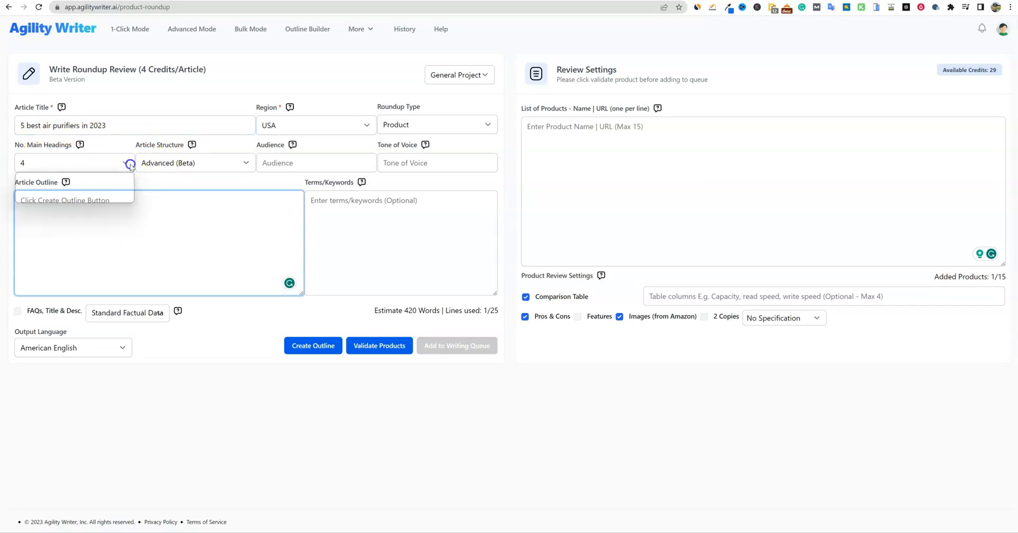
left_click(71, 184)
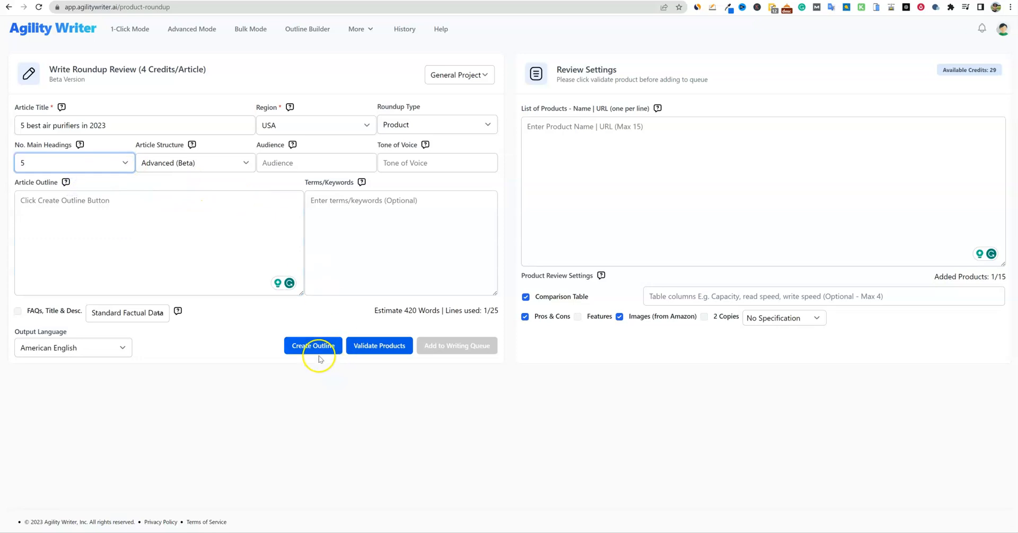
Check the roundup type, audience and structure options, keep Product and Advanced (Beta), and create the article outline
left_click(410, 125)
left_click(409, 125)
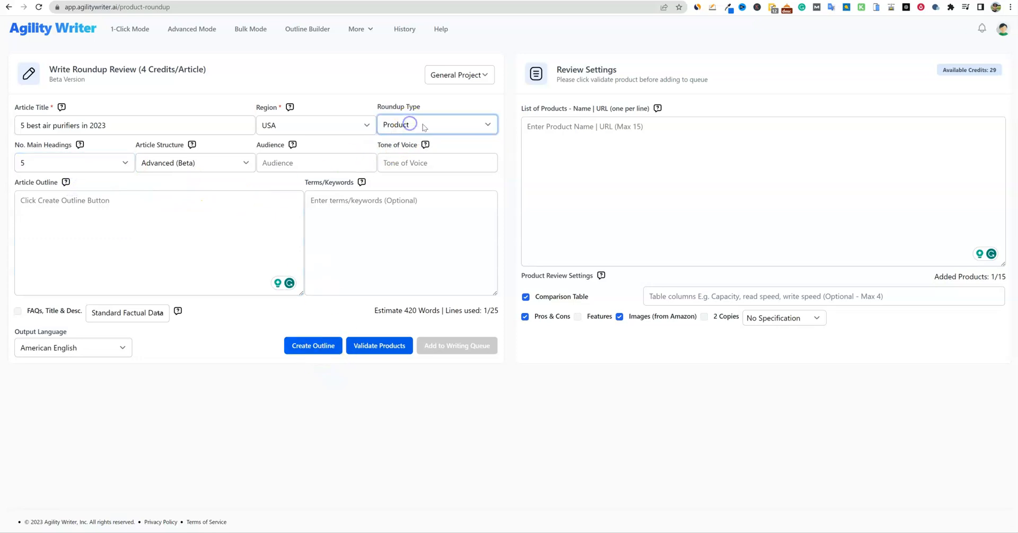
left_click(288, 164)
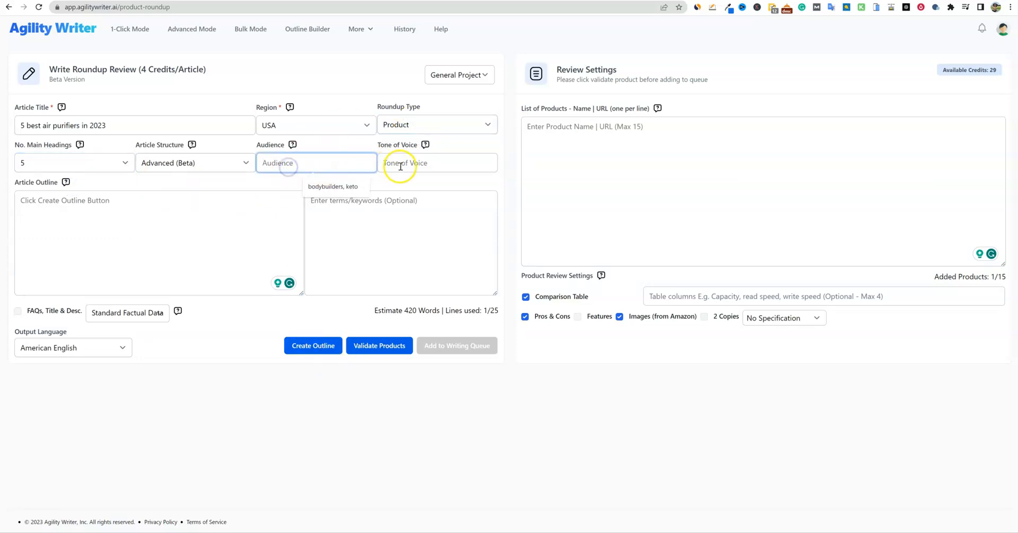
left_click(231, 164)
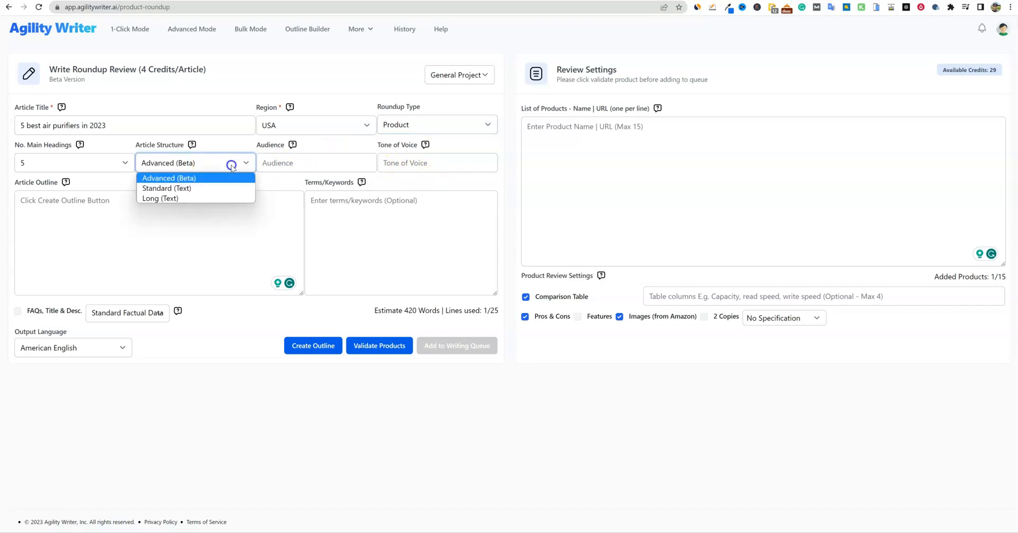
left_click(203, 163)
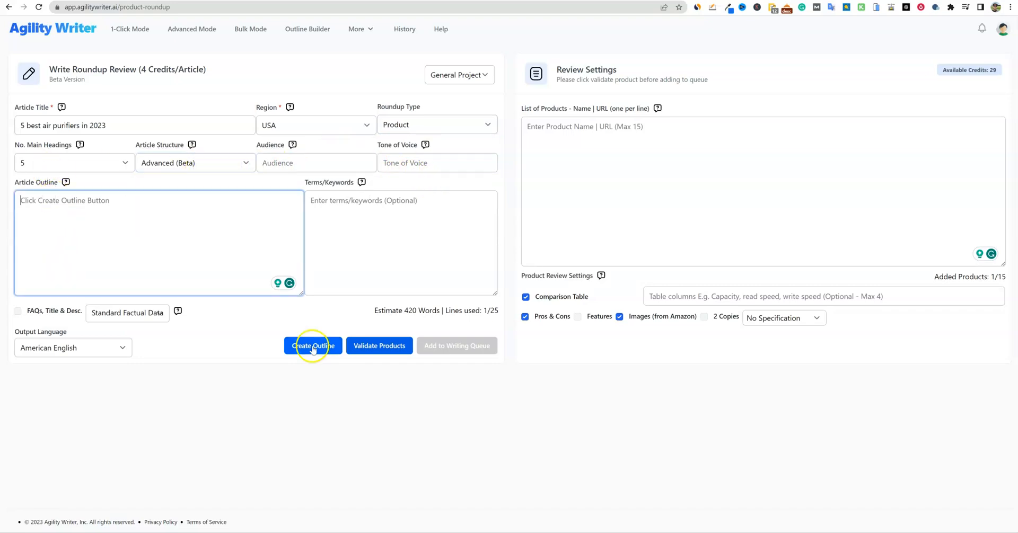
left_click(310, 346)
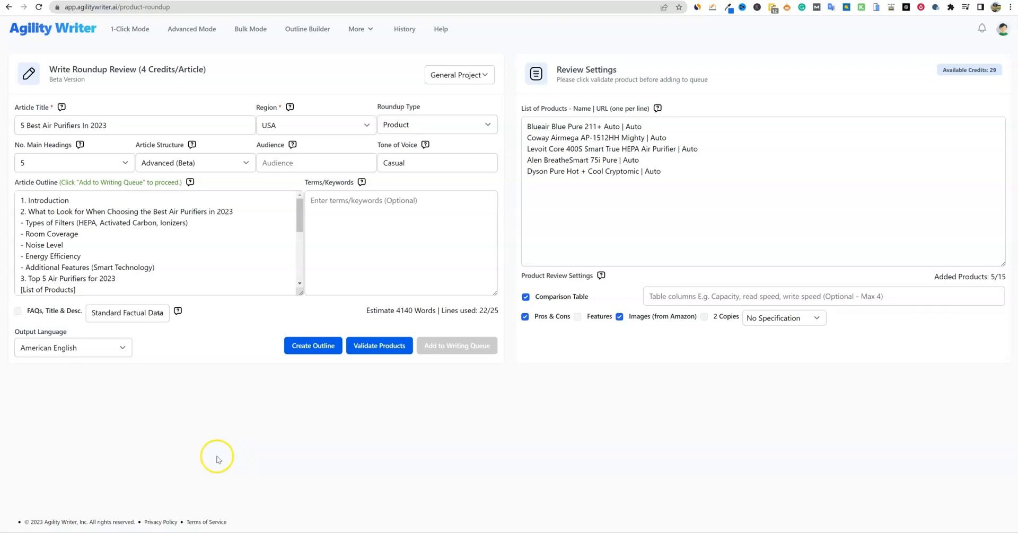
Review the generated air purifier outline, its [List of Products] placeholder and the list of products in the review settings
mouse_move(299, 209)
left_mouse_down()
mouse_move(296, 269)
mouse_move(300, 200)
mouse_move(313, 275)
mouse_move(296, 257)
mouse_move(304, 203)
left_mouse_up()
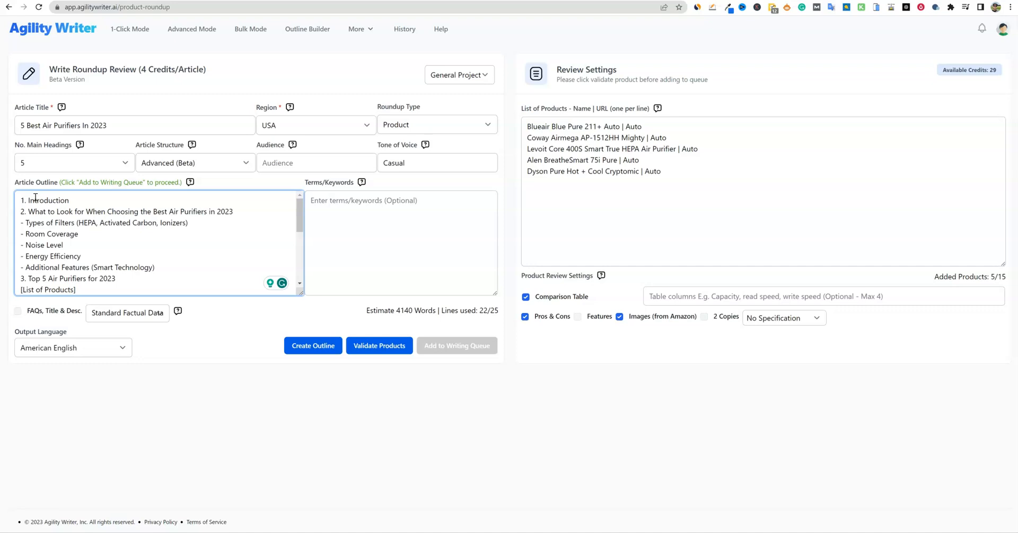
left_click_drag(28, 200, 179, 291)
scroll(128, 218, "up", 2)
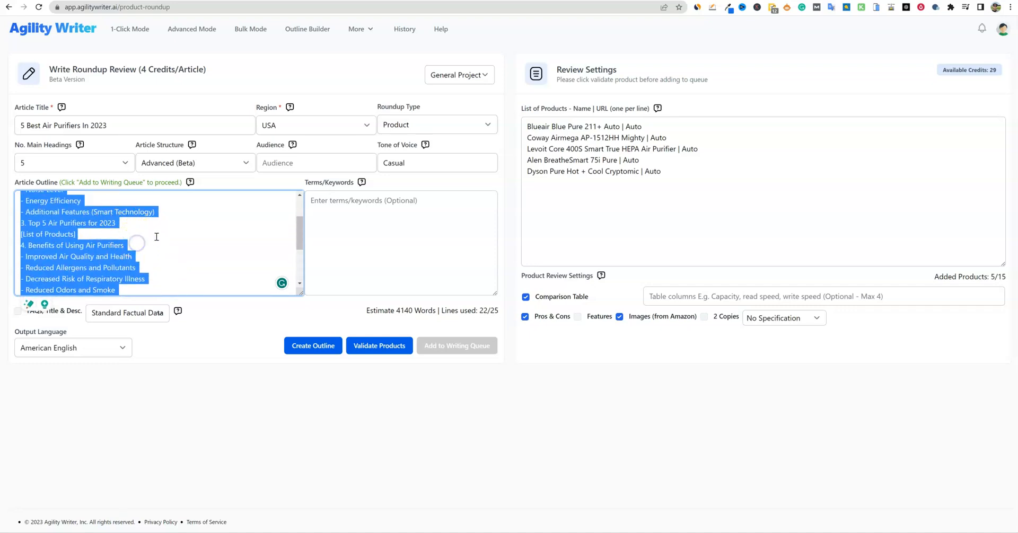
left_click(153, 242)
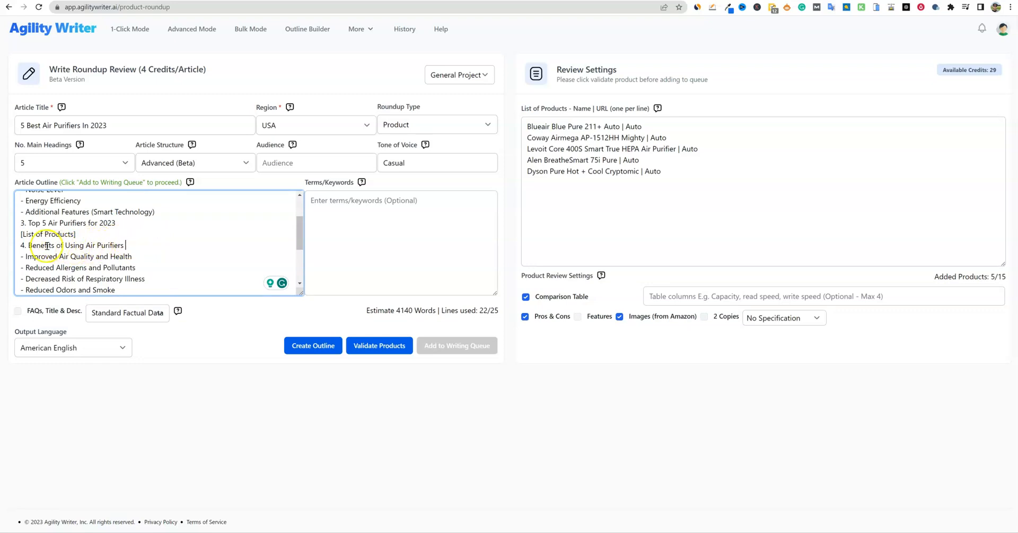
left_click_drag(76, 233, 15, 235)
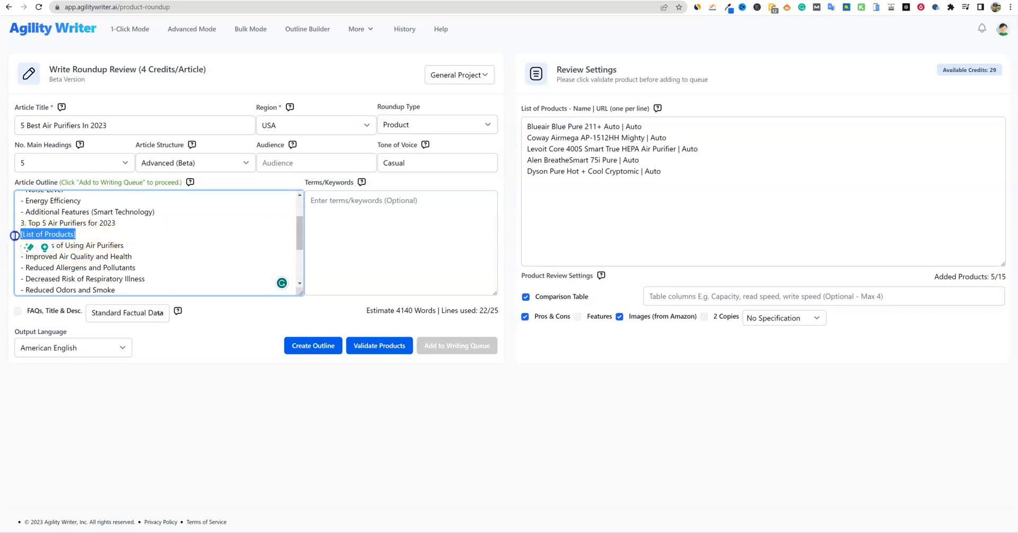
left_click(128, 243)
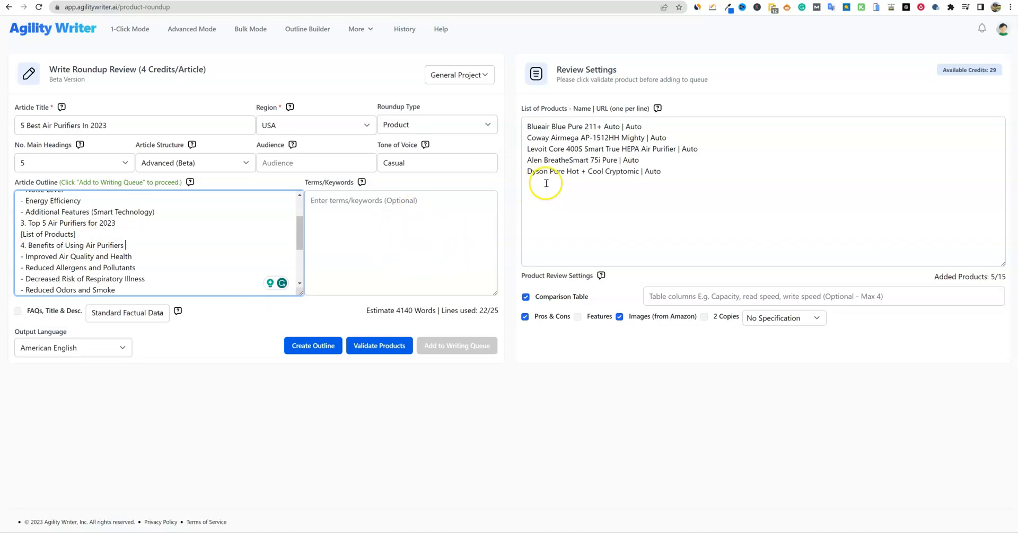
left_click_drag(527, 126, 572, 171)
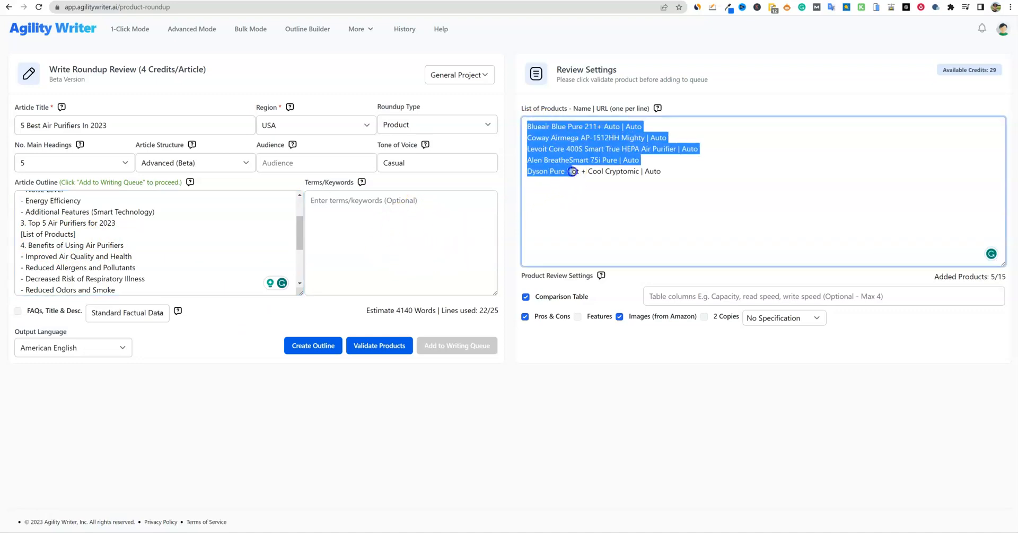
Review the air purifier list's Auto entries and the specification options, keep No Specification, and validate the products
left_click(725, 196)
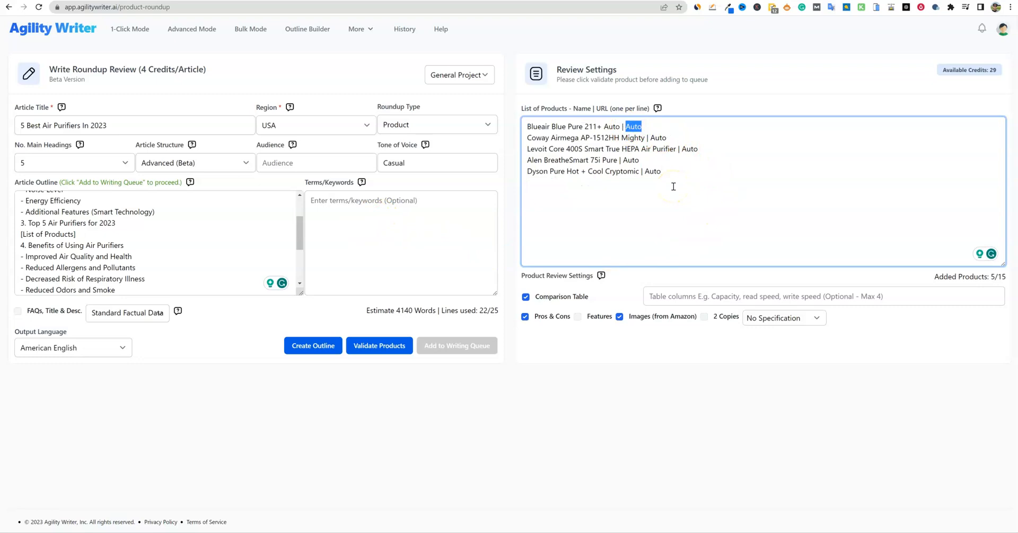
left_click_drag(526, 126, 703, 183)
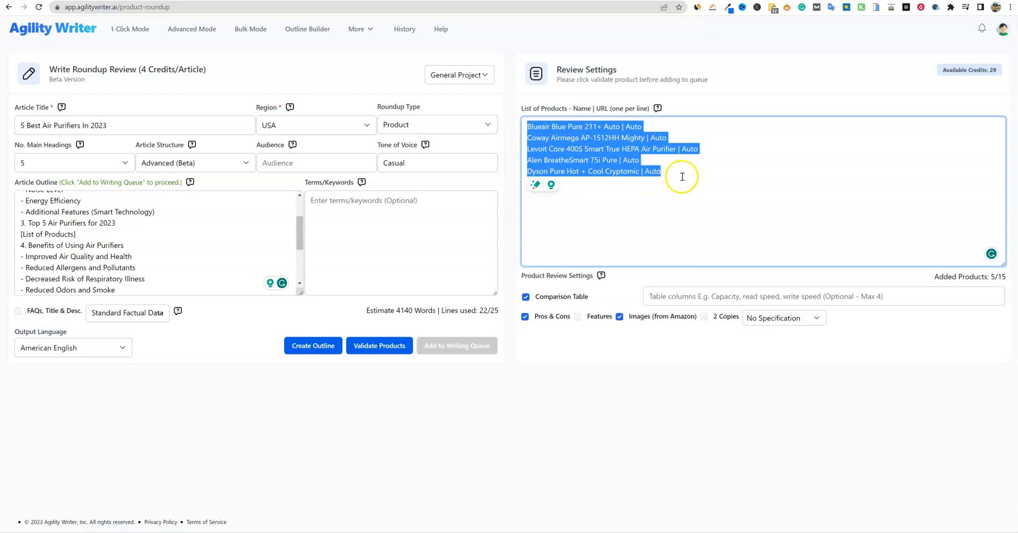
left_click(640, 127)
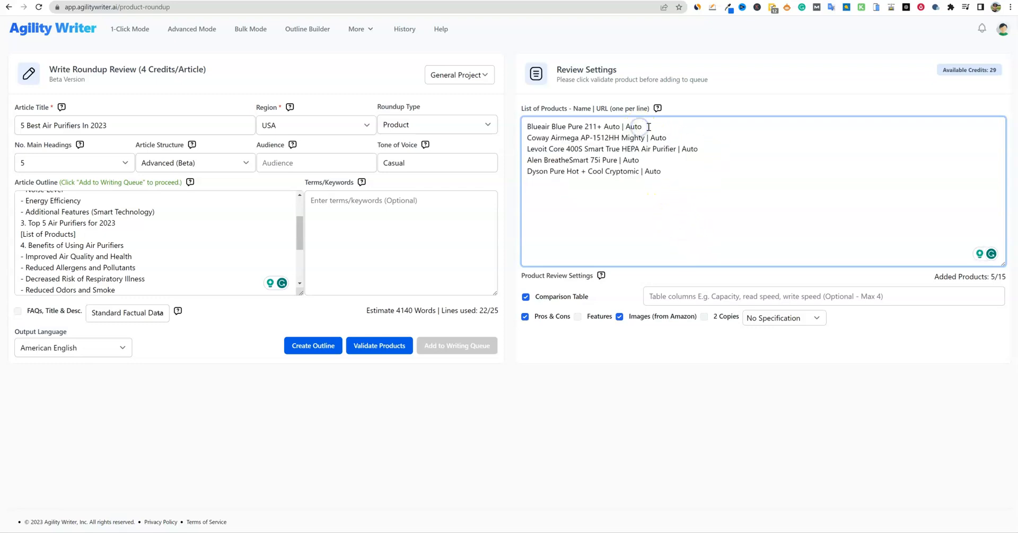
left_click(657, 108)
left_click(814, 319)
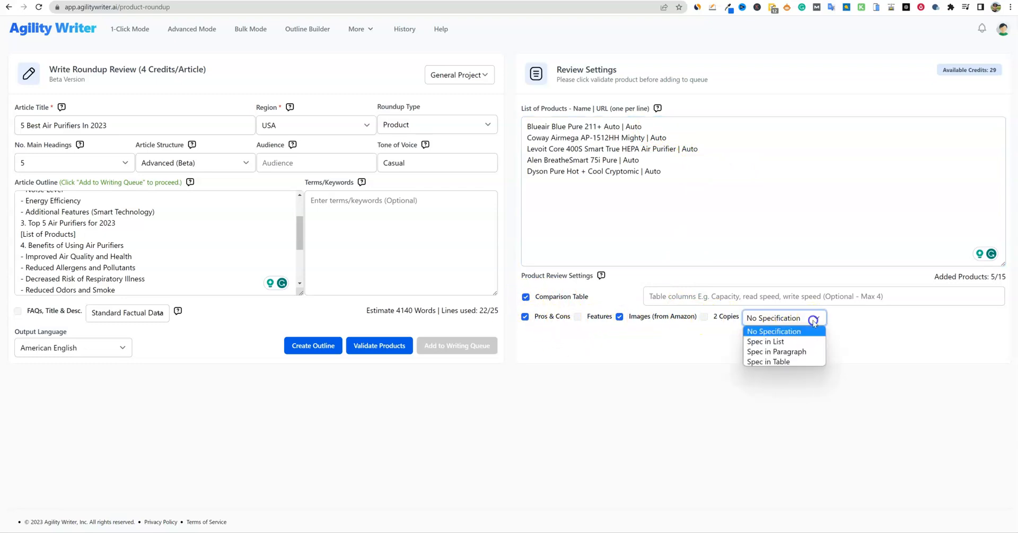
left_click(815, 323)
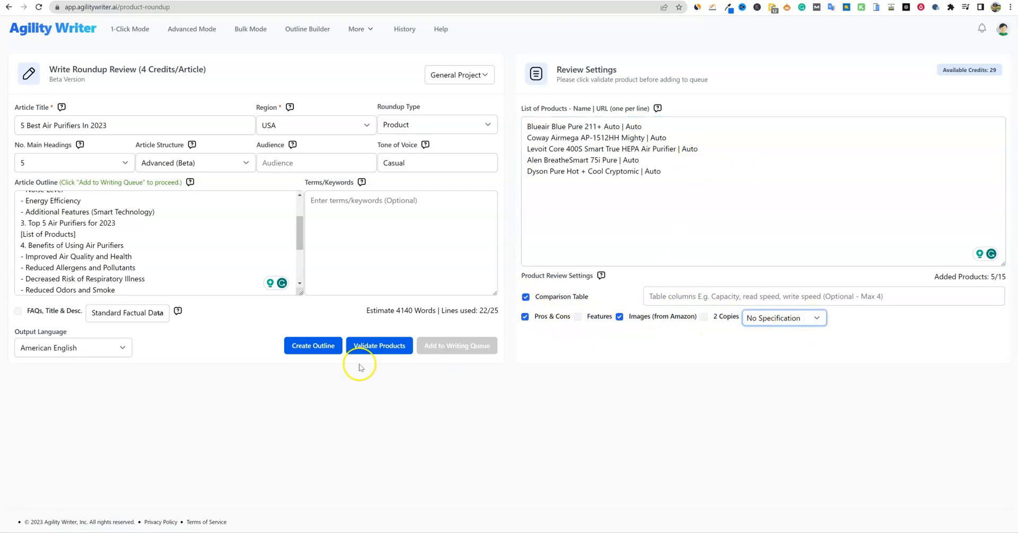
left_click(385, 350)
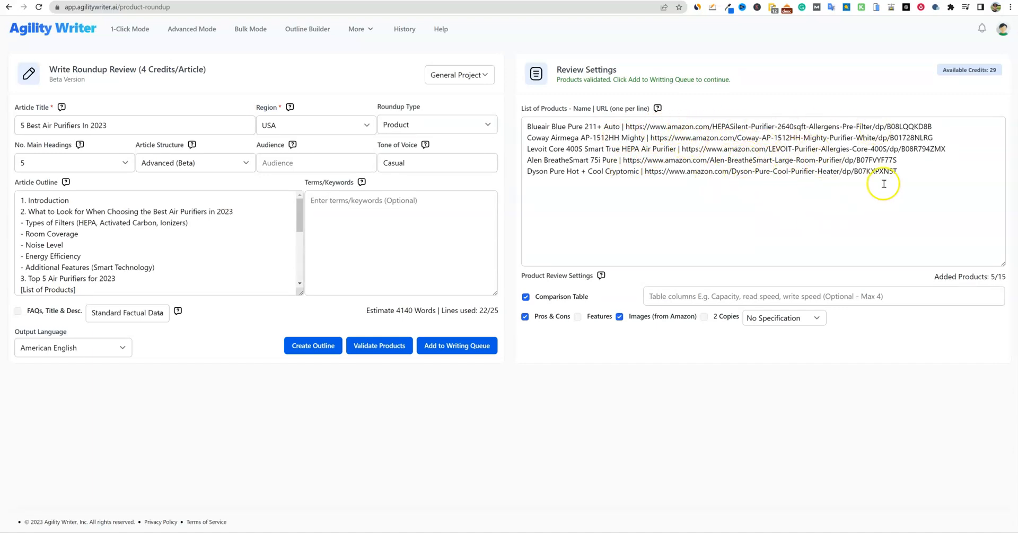
Check the Amazon link for the Dyson Pure Hot + Cool Cryptomic and add the roundup to the writing queue
left_click_drag(899, 171, 642, 175)
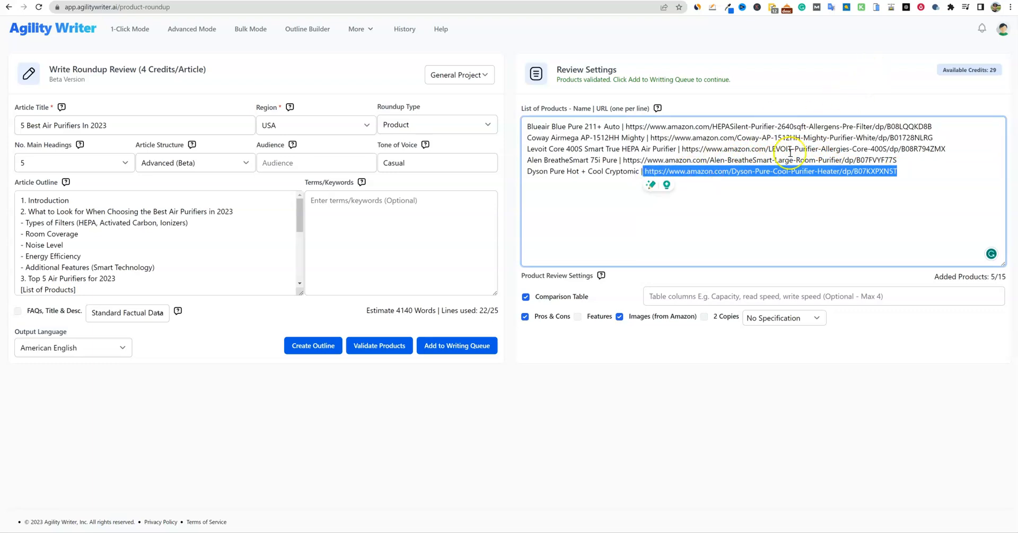
left_click(748, 201)
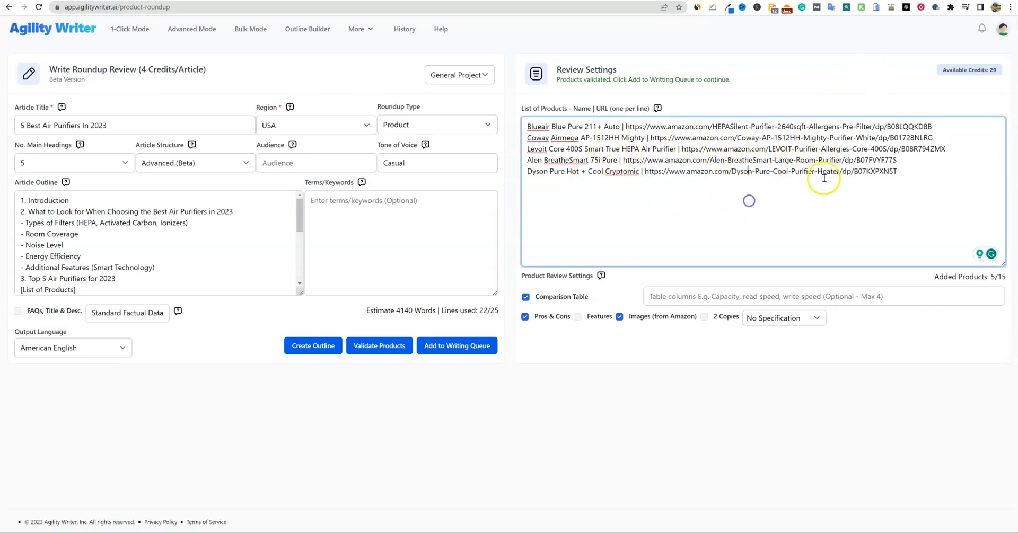
left_click_drag(897, 171, 648, 172)
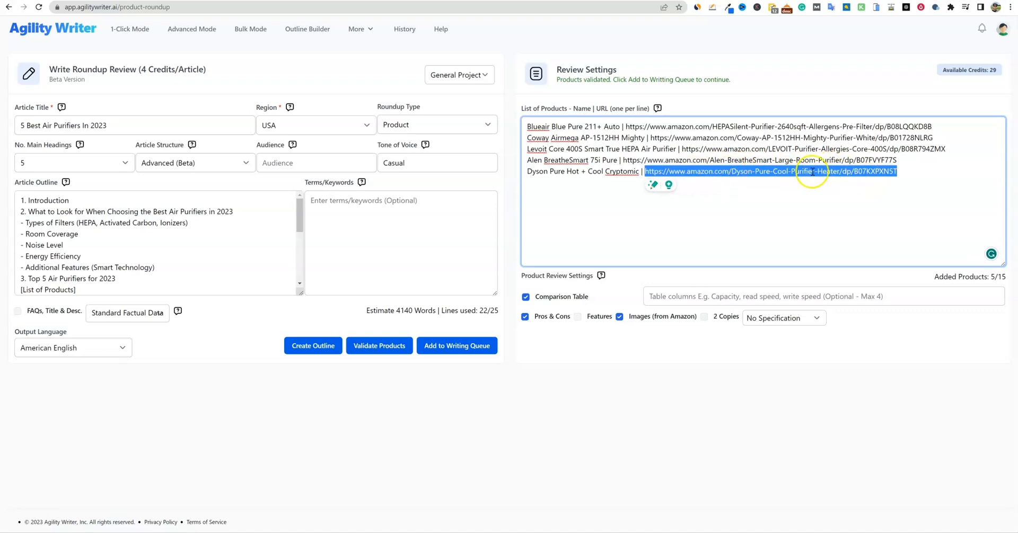
left_click(883, 172)
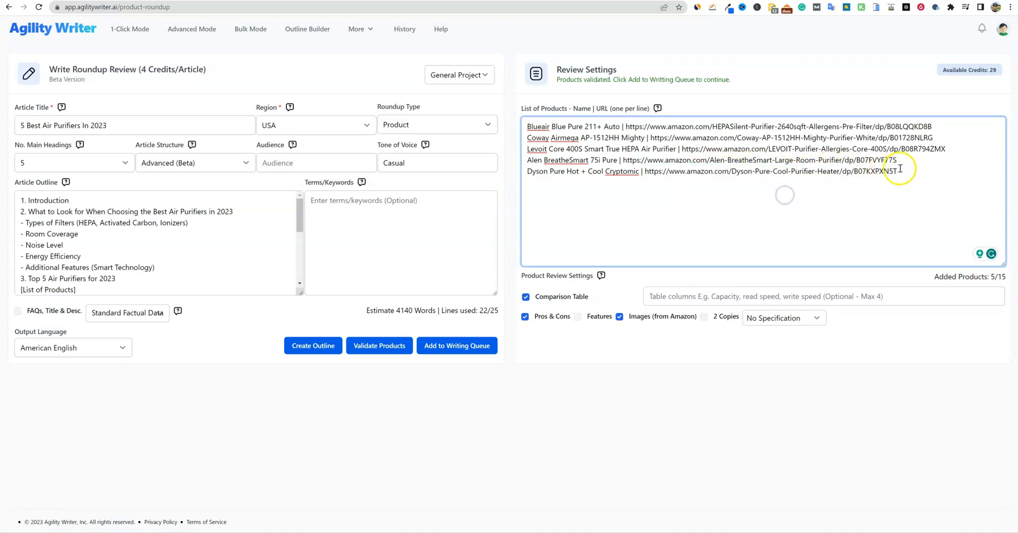
left_click_drag(900, 171, 680, 174)
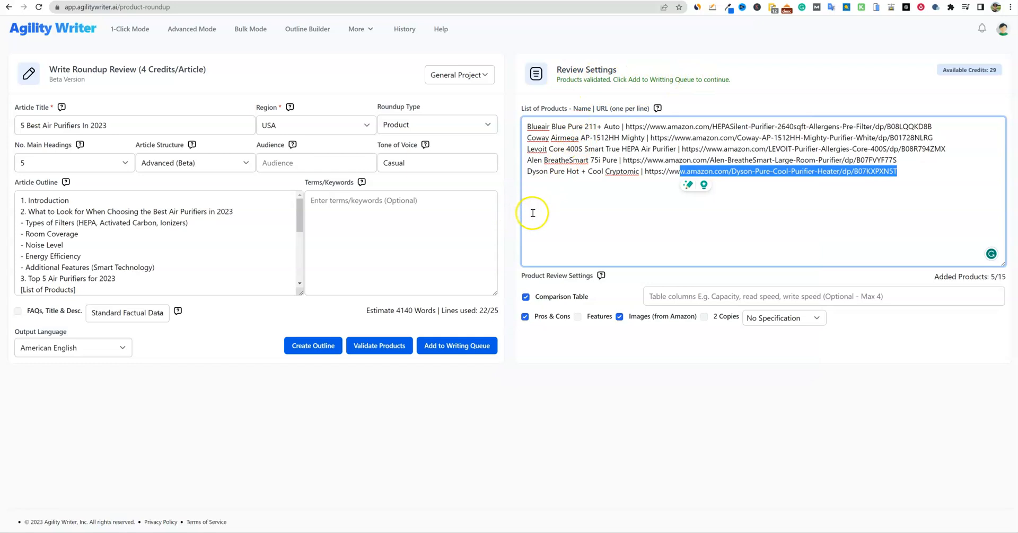
left_click(899, 172)
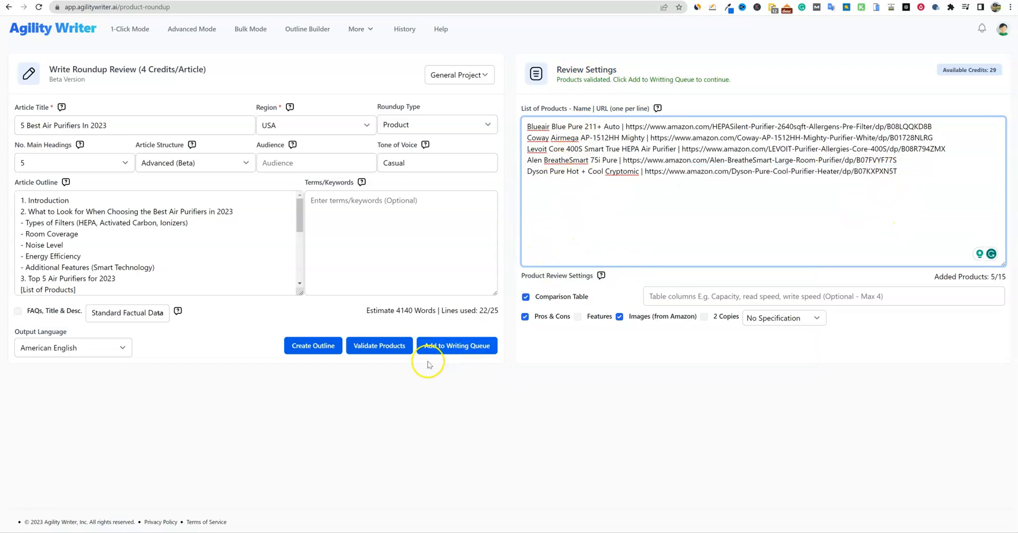
left_click(462, 345)
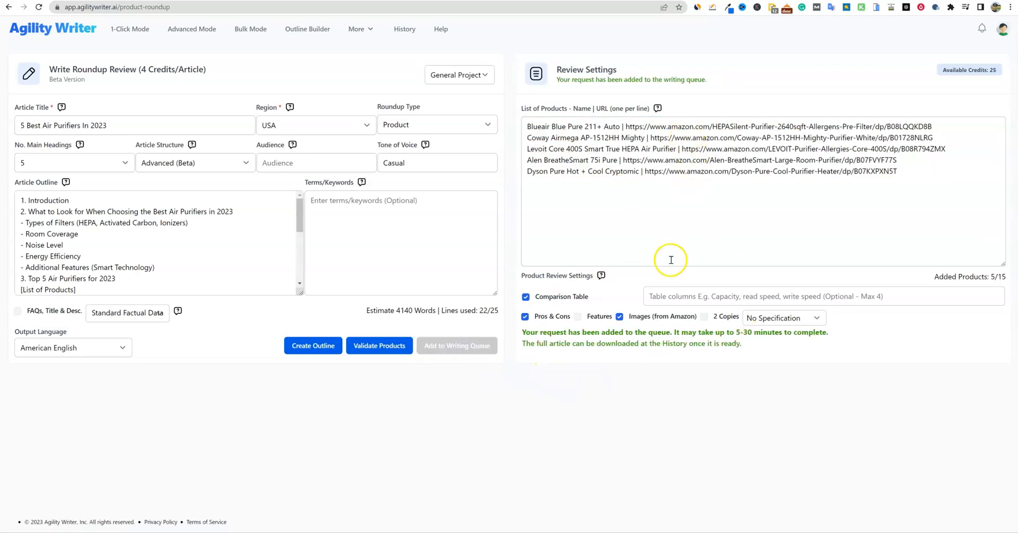
Open the article history and view the completed article "The Benefits of a Keto Bodybuilding Diet"
left_click(404, 29)
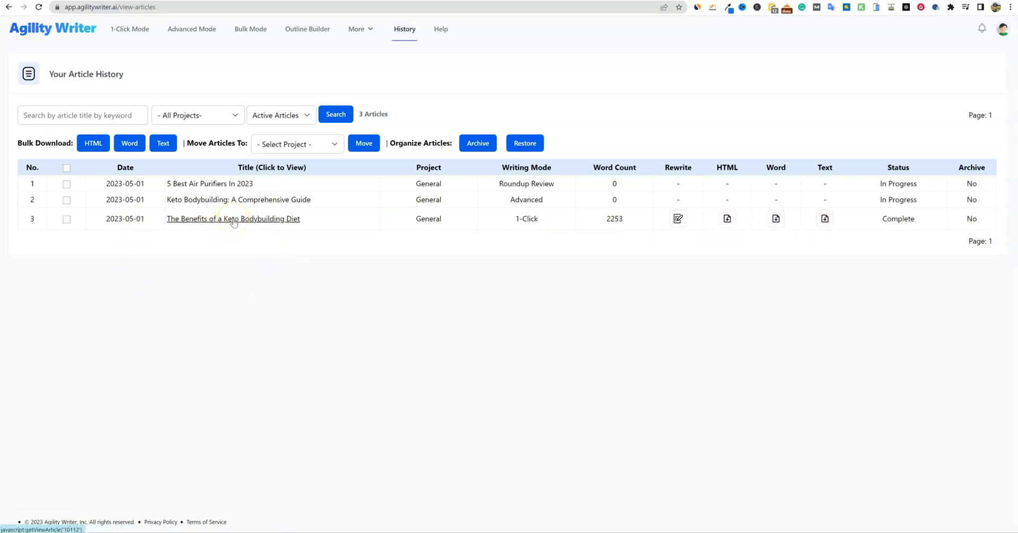
left_click(233, 220)
scroll(466, 322, "down", 6)
scroll(465, 322, "up", 6)
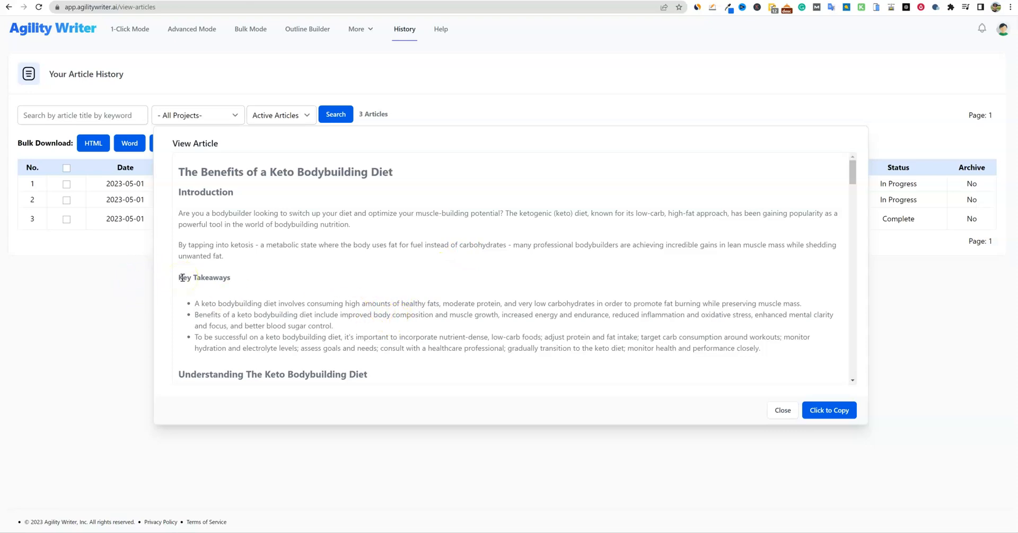
Examine the Key Takeaways heading and its bullet points below the article's introduction
left_click_drag(180, 277, 766, 351)
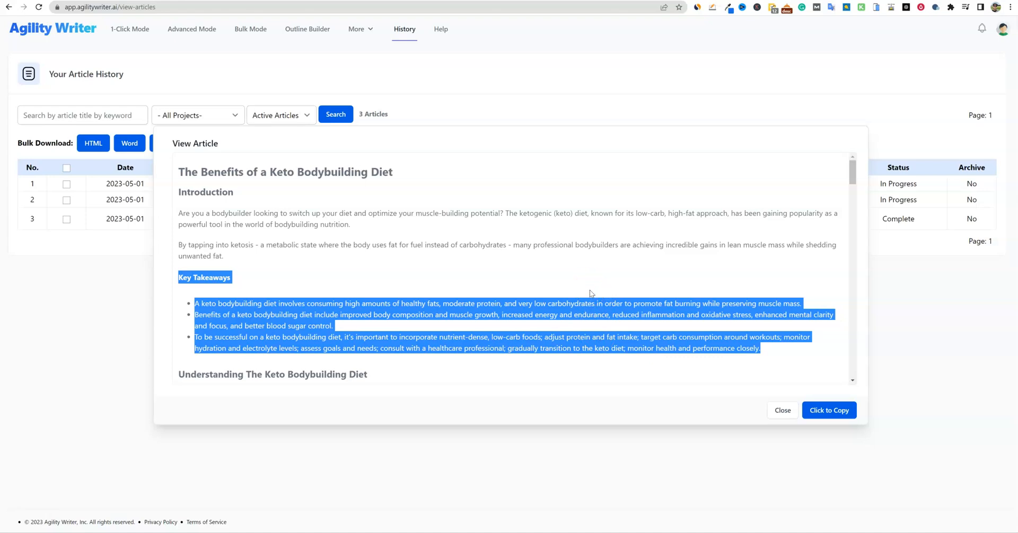
left_click(464, 291)
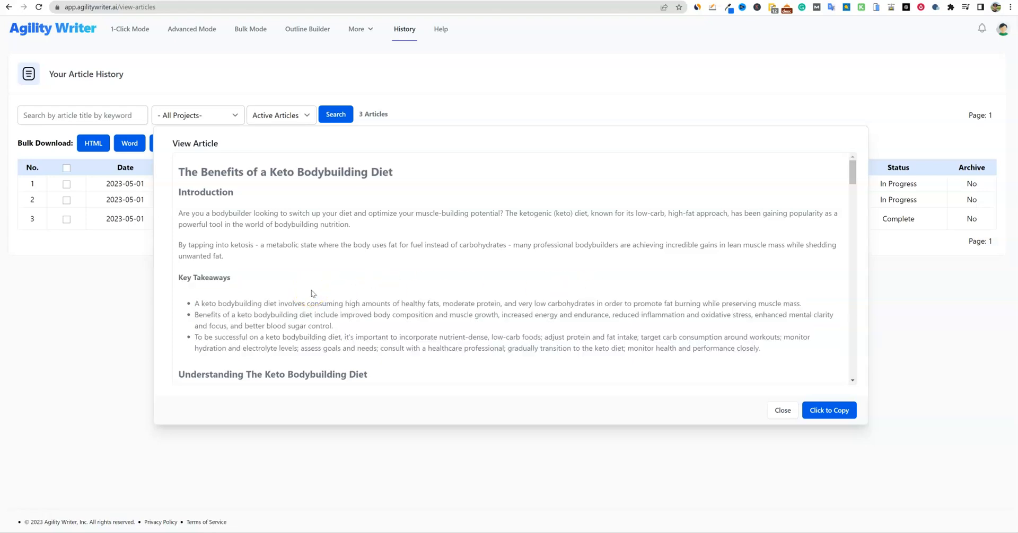
left_click_drag(768, 351, 189, 303)
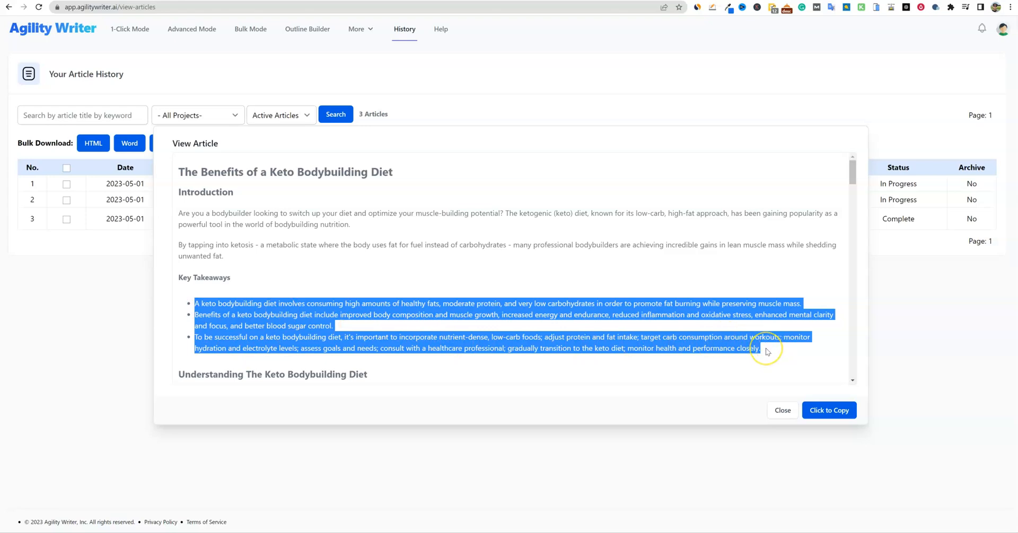
left_click_drag(763, 349, 170, 289)
left_click(379, 279)
scroll(393, 286, "down", 2)
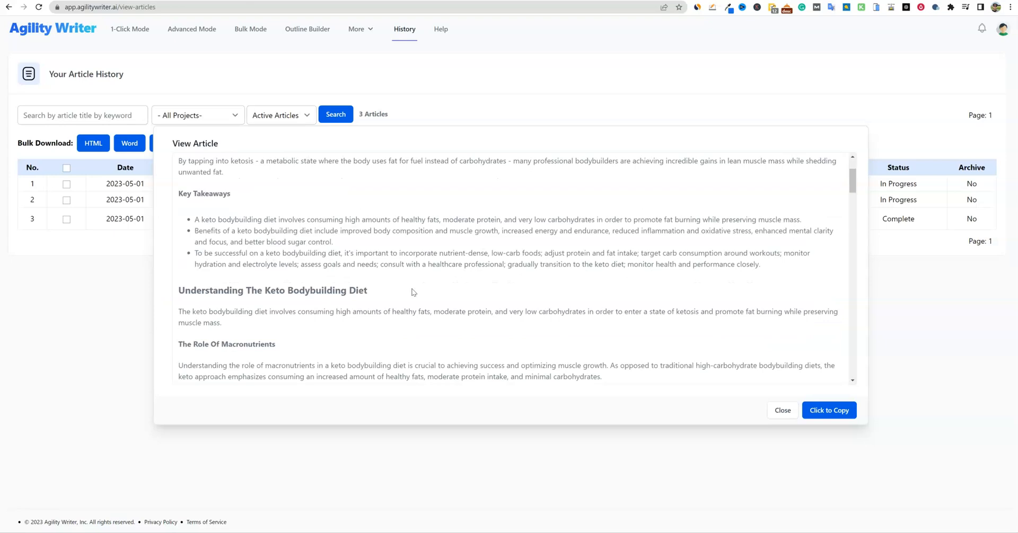
scroll(413, 292, "up", 1)
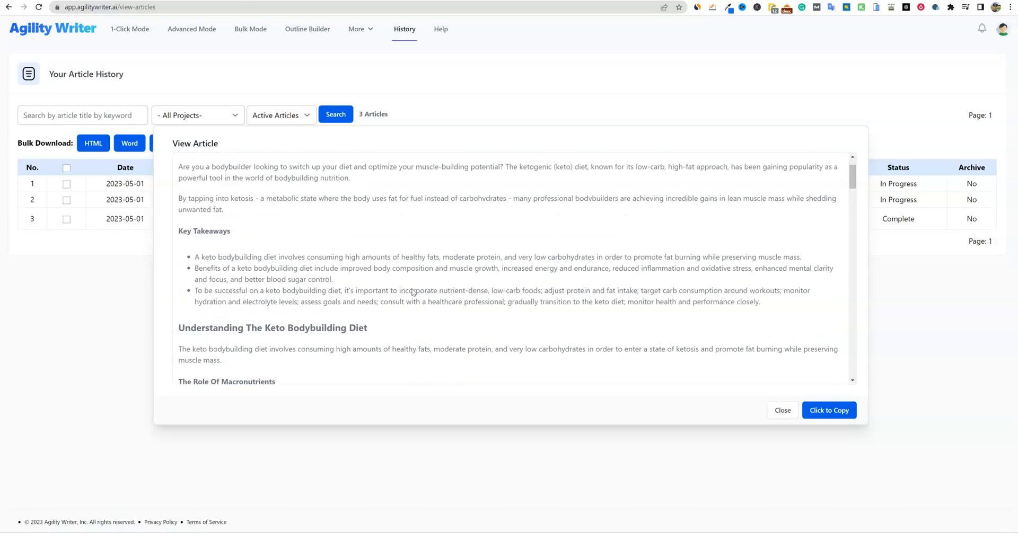
left_click_drag(790, 304, 183, 254)
Read through the article's body to the Conclusion and examine the Monitoring Health And Performance section
scroll(215, 335, "down", 1)
scroll(215, 336, "down", 10)
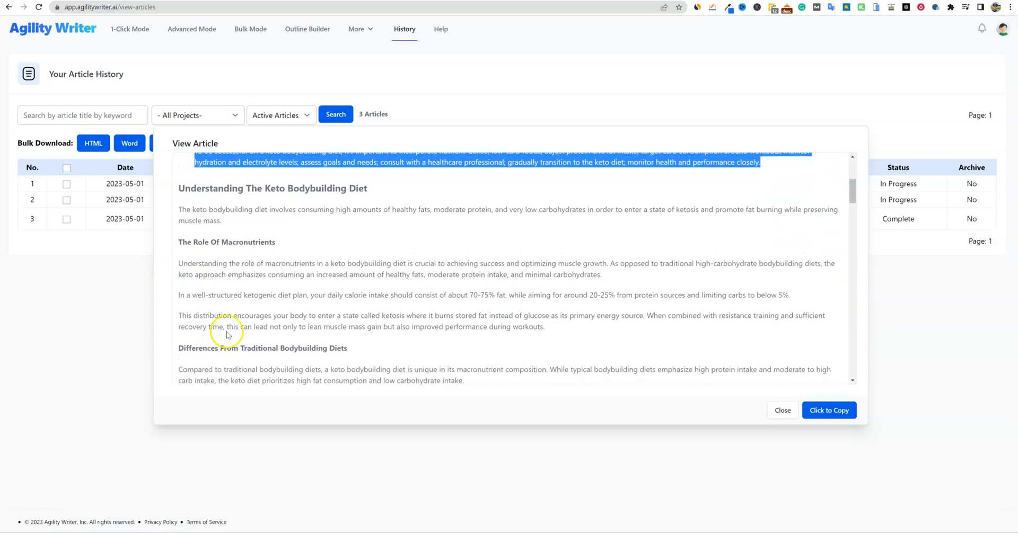
scroll(311, 285, "down", 7)
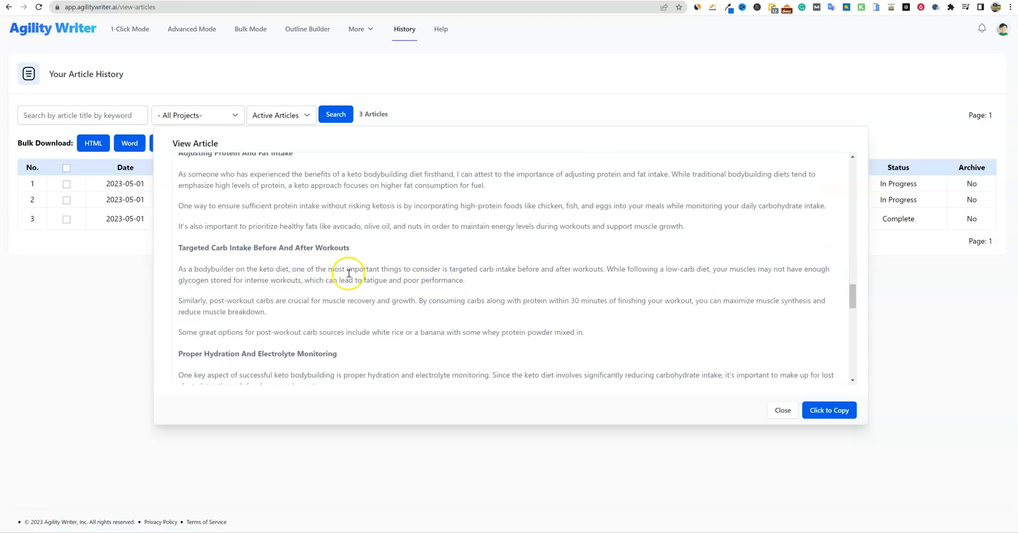
scroll(391, 294, "down", 2)
scroll(395, 298, "down", 5)
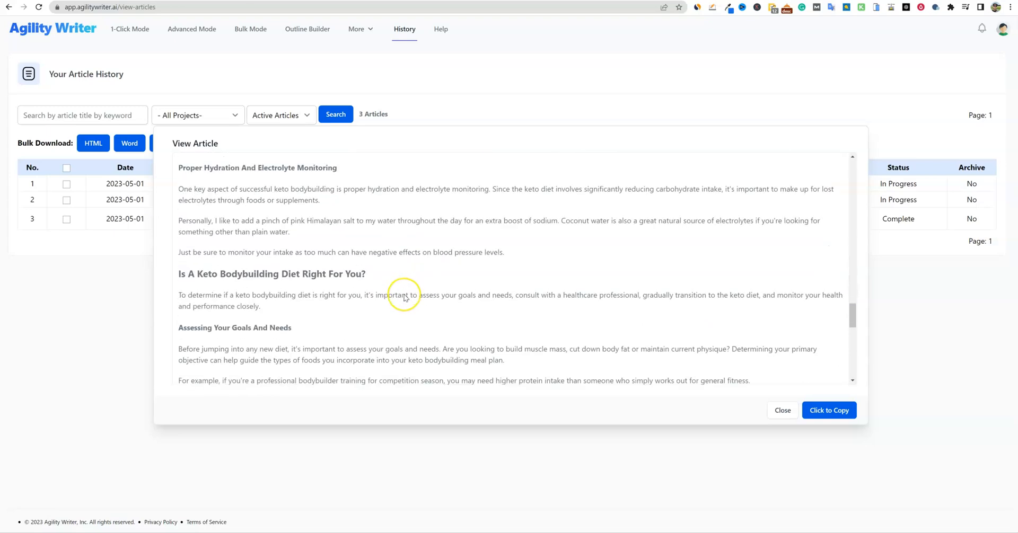
scroll(405, 299, "down", 10)
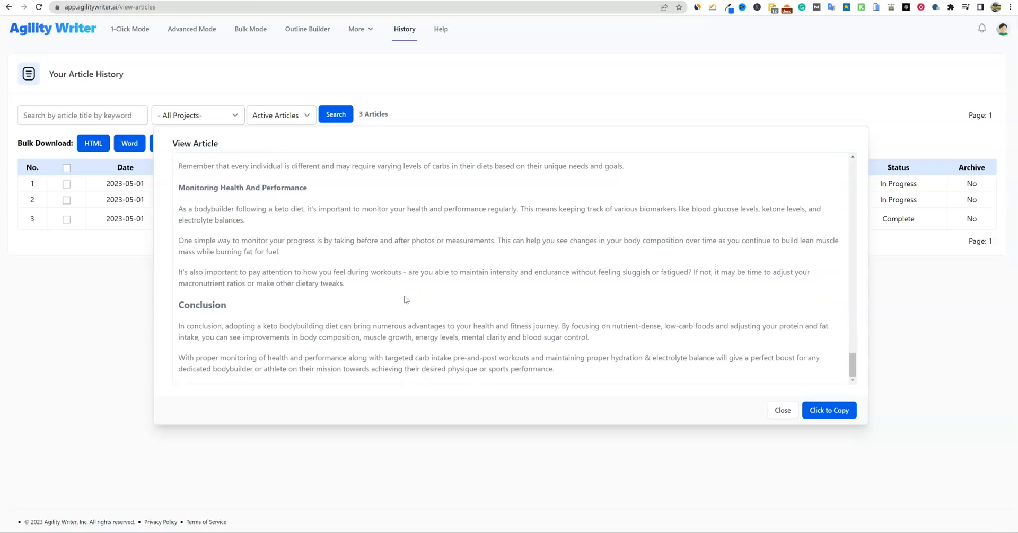
left_click_drag(229, 326, 723, 354)
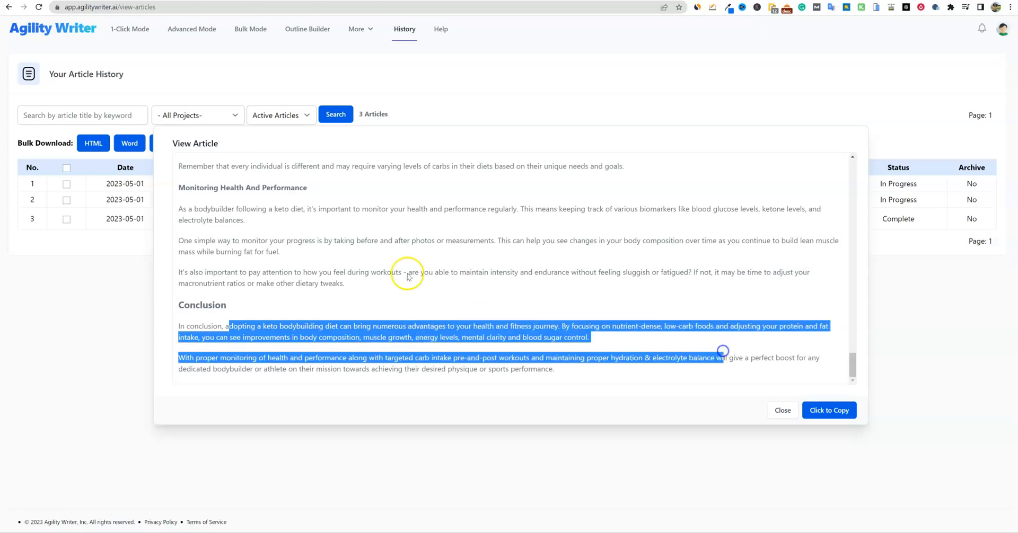
mouse_move(208, 209)
left_mouse_down()
mouse_move(339, 209)
mouse_move(533, 251)
left_mouse_up()
Examine the headings and text on goals, healthcare advice and hydration around "Is A Keto Bodybuilding Diet Right For You?"
scroll(525, 260, "up", 6)
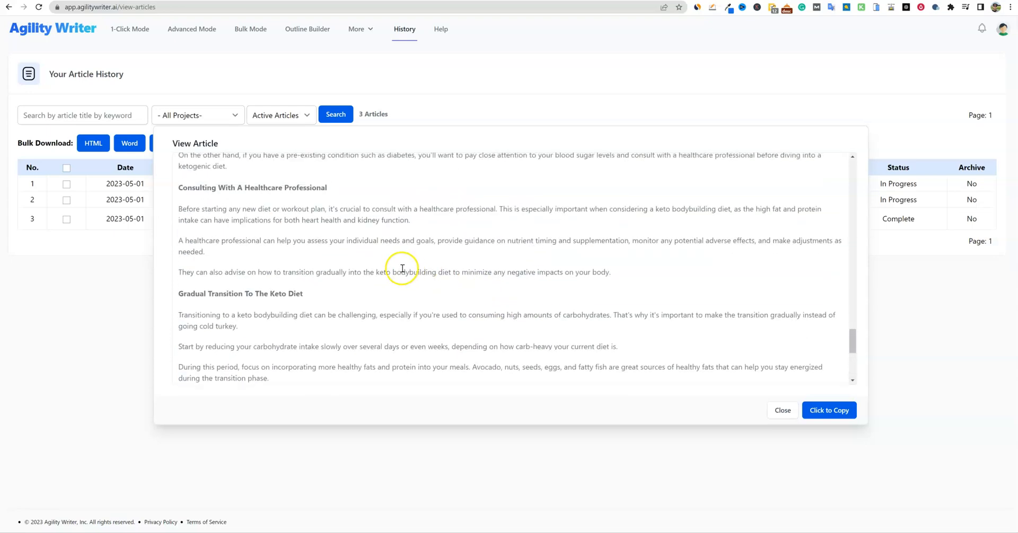
scroll(371, 270, "up", 3)
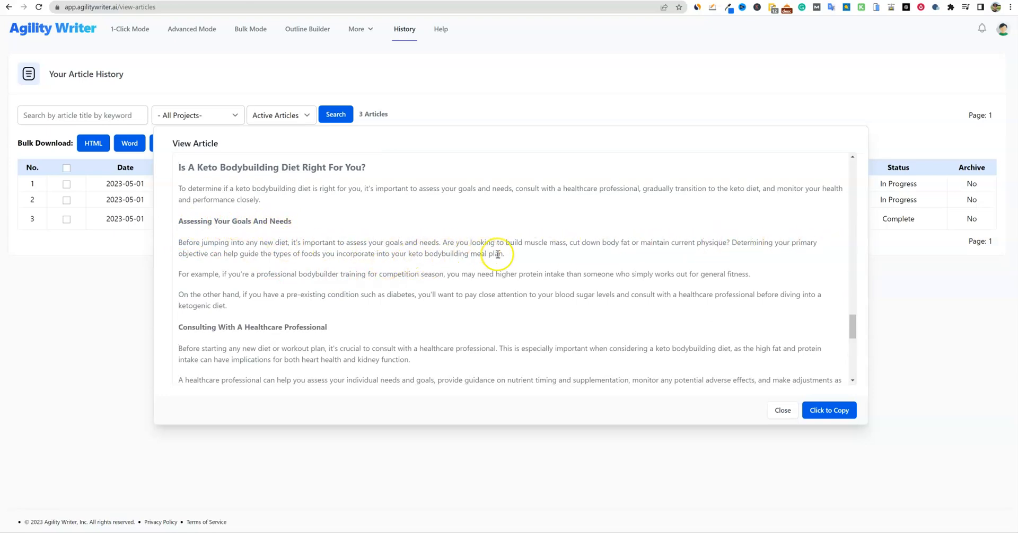
left_click_drag(239, 254, 518, 255)
left_click_drag(243, 327, 370, 327)
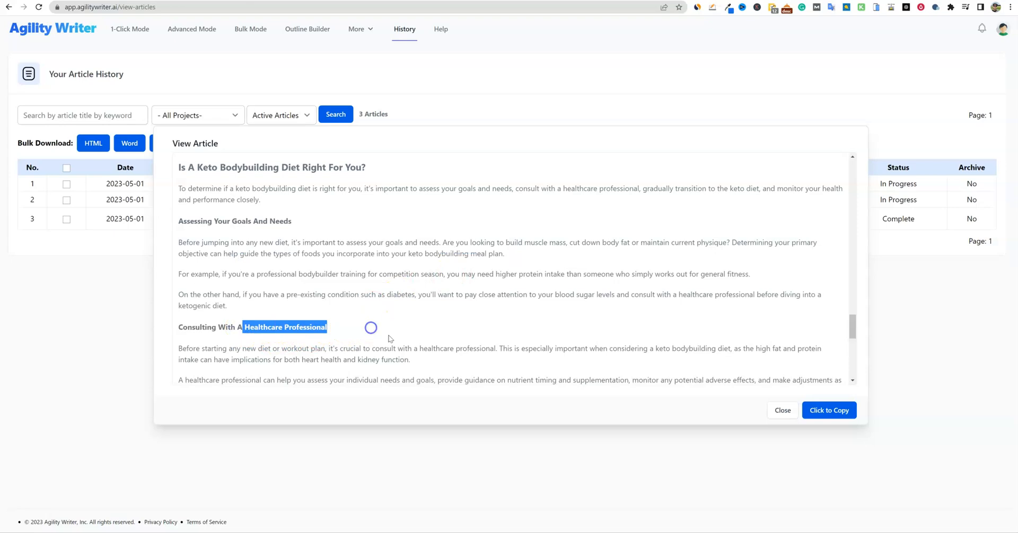
scroll(371, 328, "up", 4)
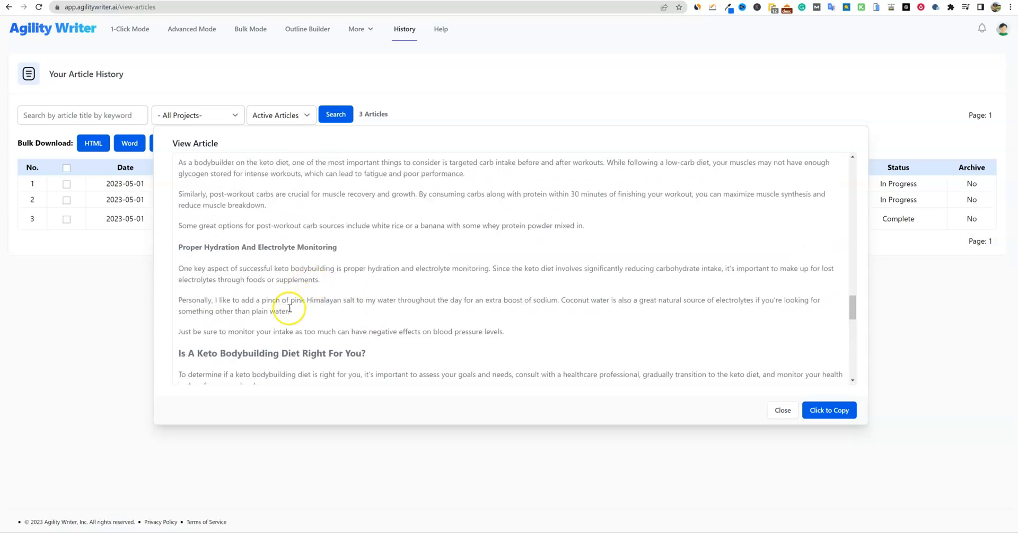
scroll(207, 344, "down", 1)
left_click_drag(182, 200, 352, 206)
left_click_drag(179, 307, 394, 303)
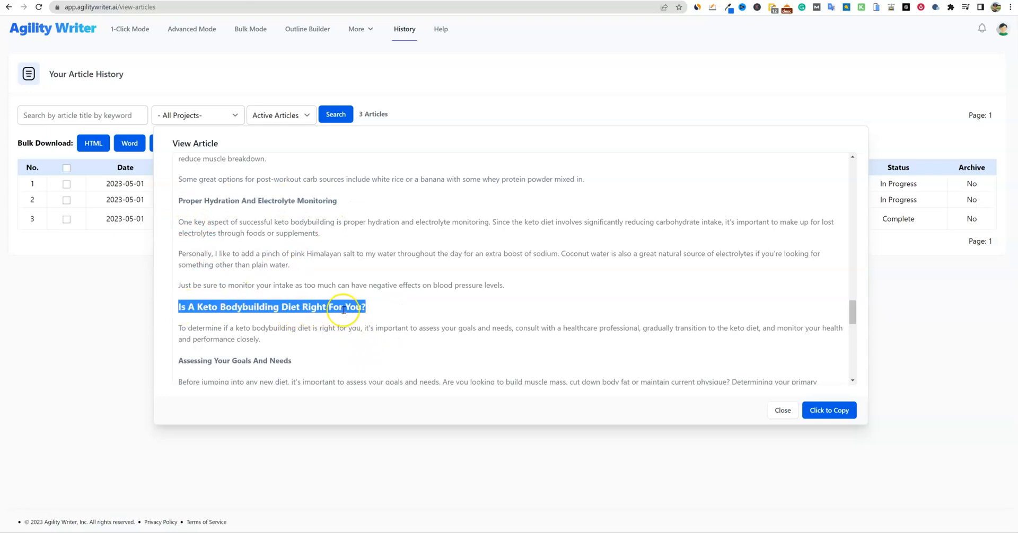
Look over the whole article again from its introduction and check the options for downloading it as HTML or copying it
scroll(344, 310, "up", 10)
scroll(344, 311, "up", 10)
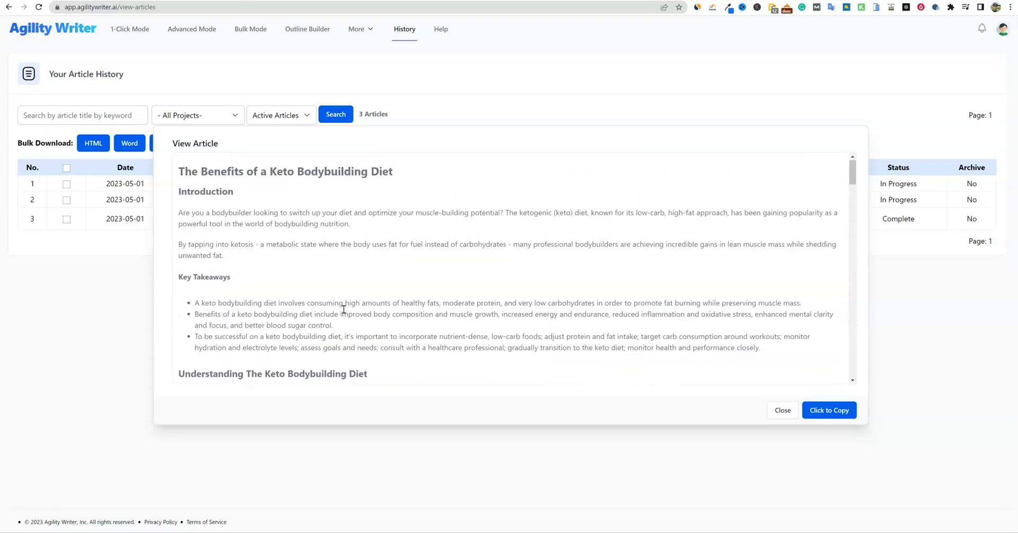
scroll(343, 310, "down", 1)
left_click(92, 141)
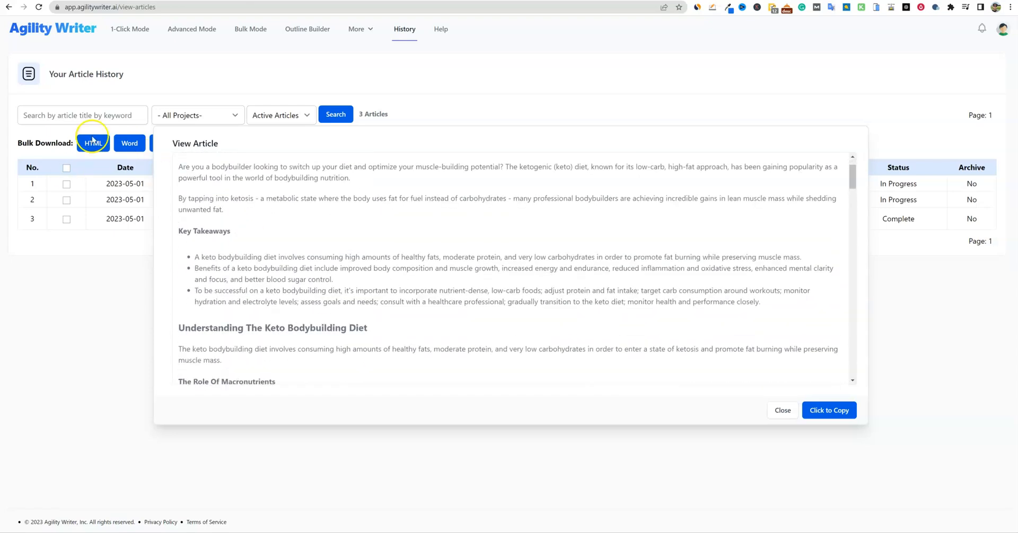
scroll(293, 282, "down", 2)
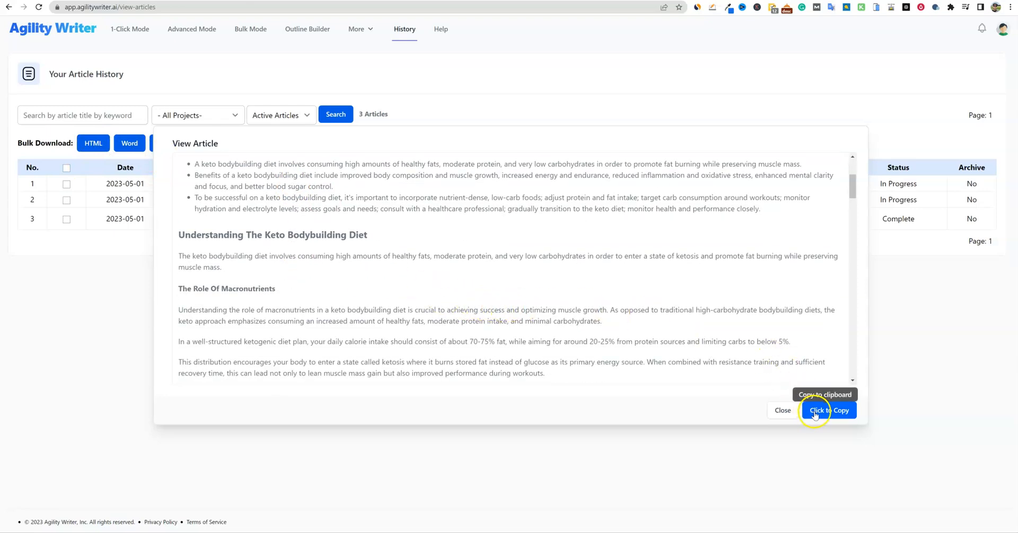
scroll(561, 335, "up", 3)
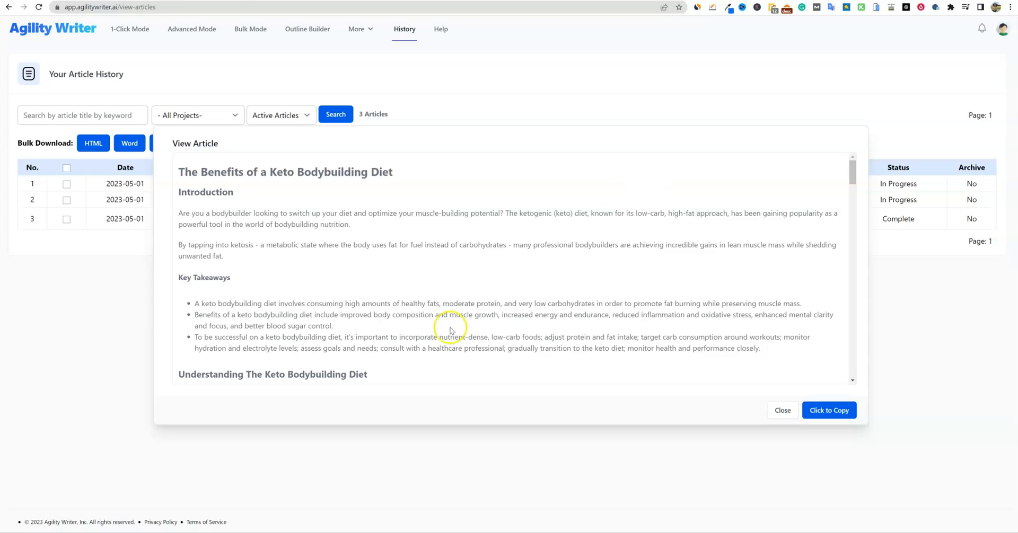
scroll(503, 286, "down", 10)
scroll(528, 284, "up", 10)
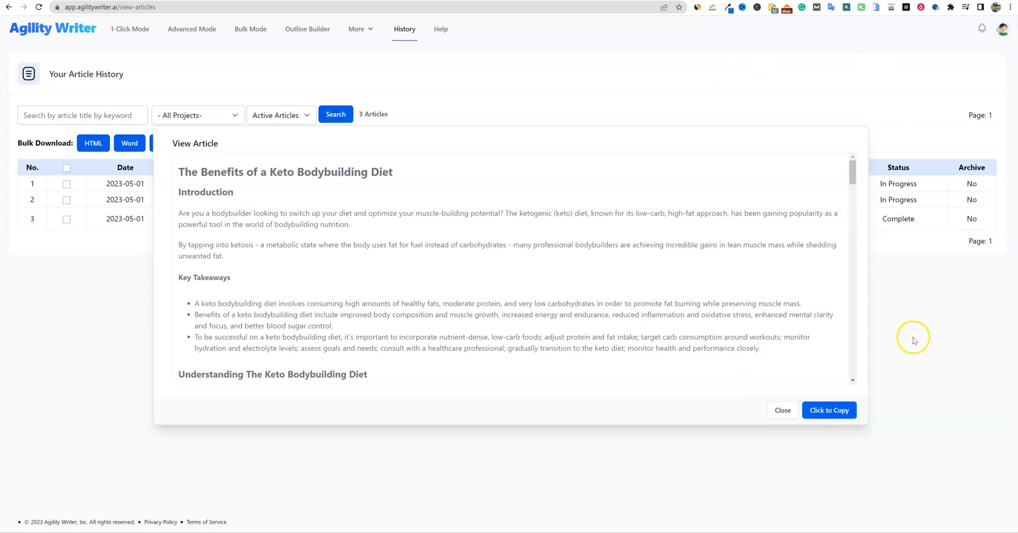
Skim the "Keto Bodybuilding: A Comprehensive Guide" article from the article history in place of the one being viewed
left_click(782, 411)
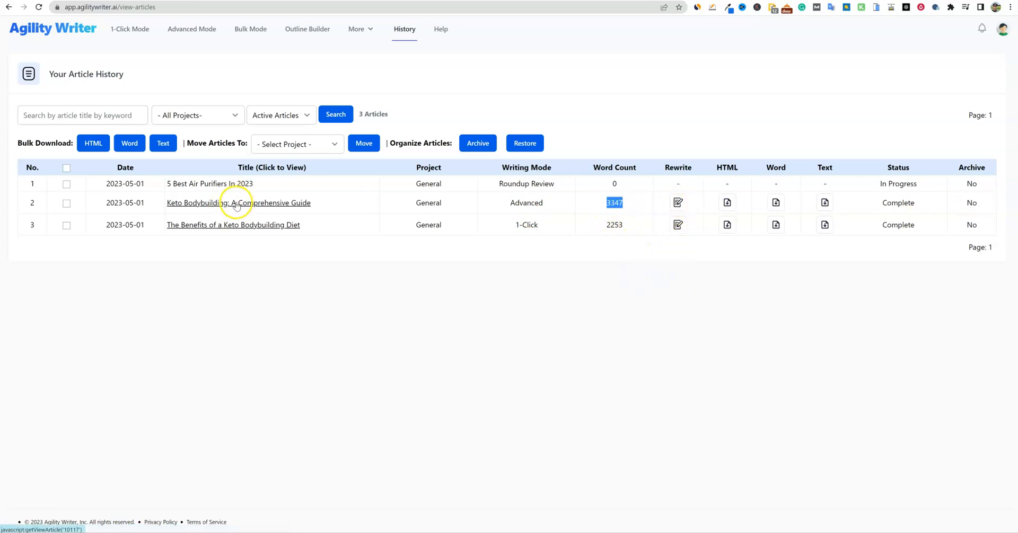
left_click(233, 204)
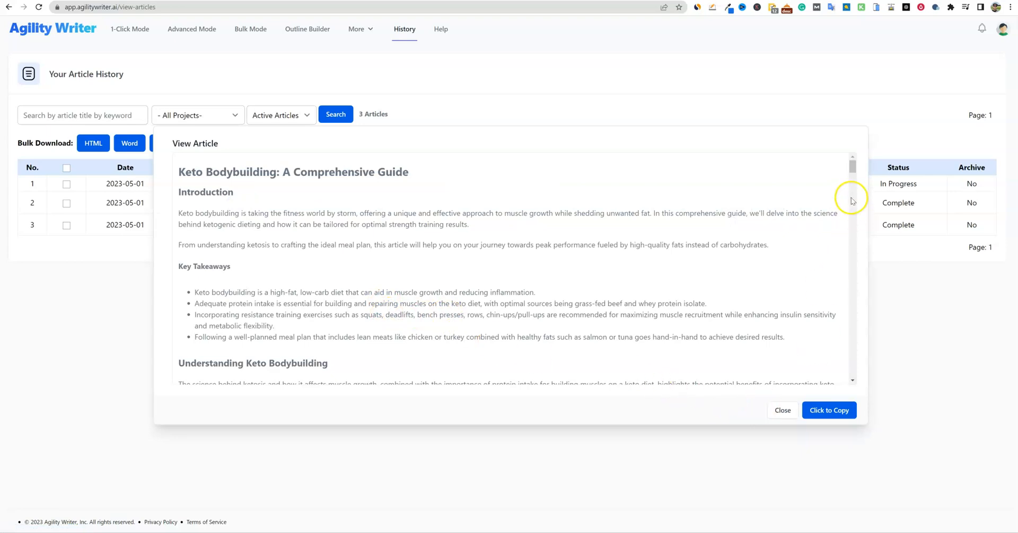
scroll(411, 290, "down", 10)
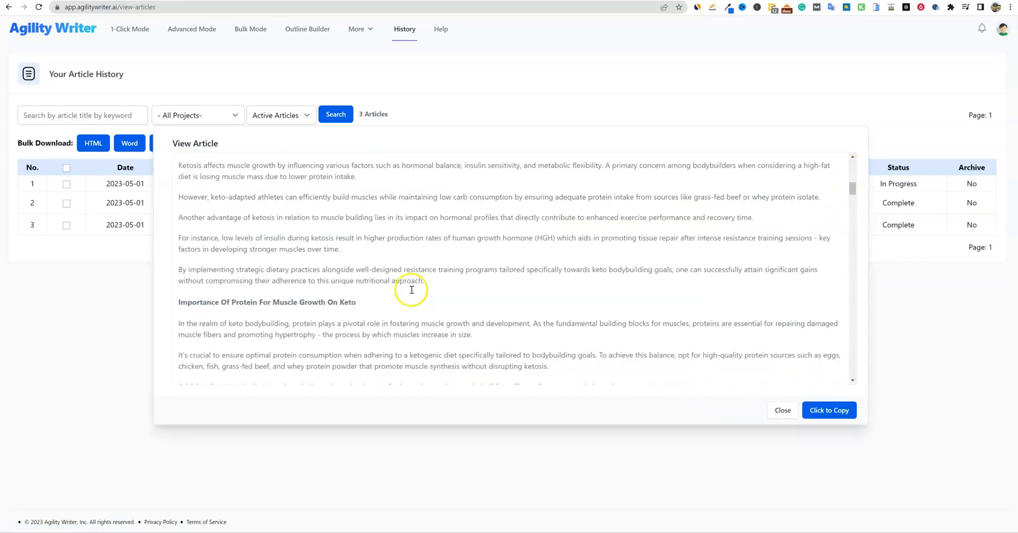
left_click(782, 410)
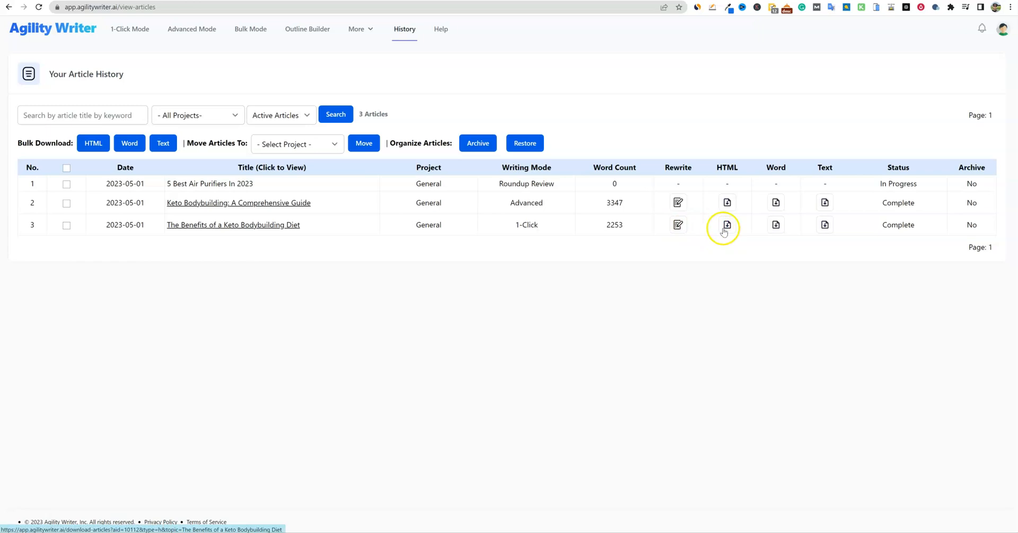
Download "Keto Bodybuilding: A Comprehensive Guide" as a Word document and open the file at its title
left_click(775, 202)
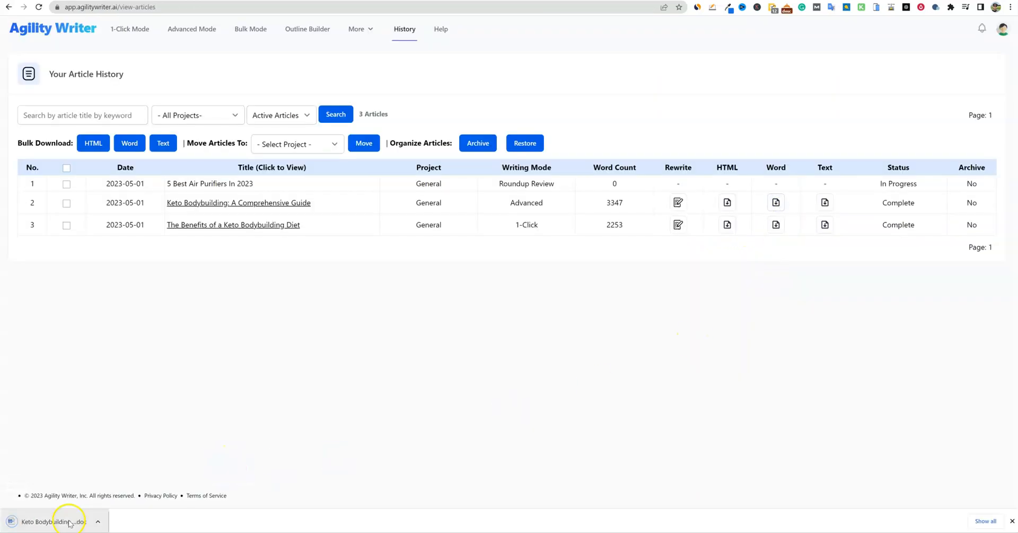
left_click(71, 524)
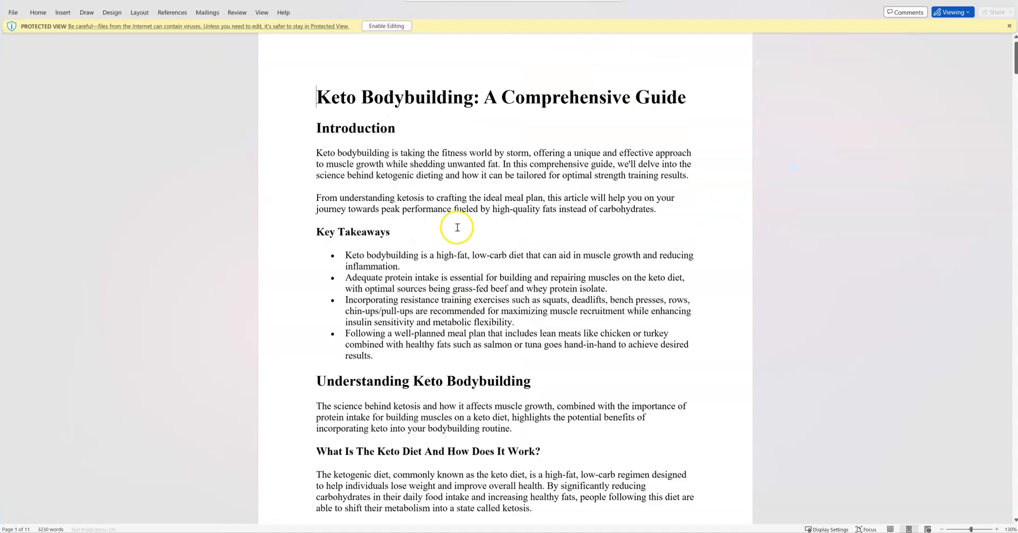
left_click(448, 210)
scroll(437, 204, "up", 1)
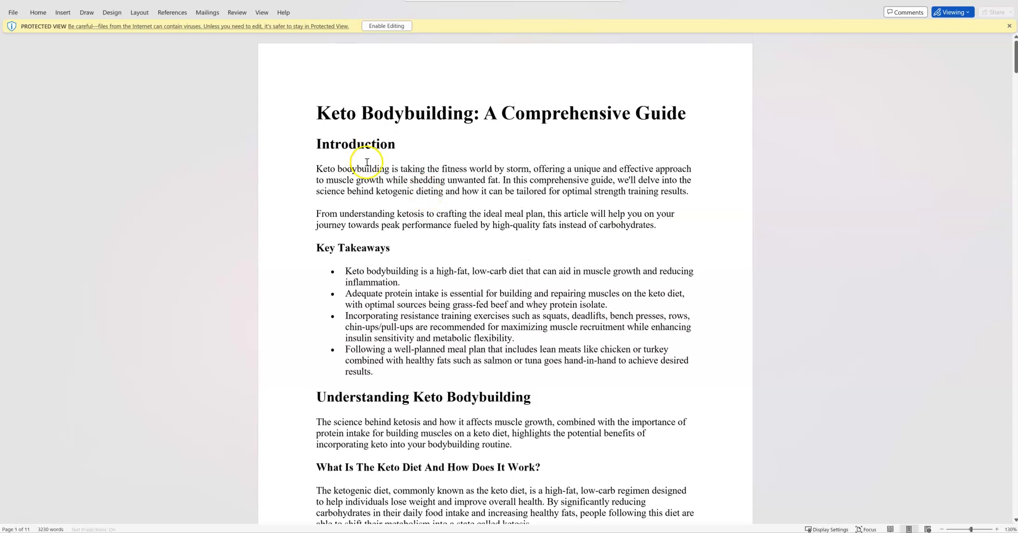
Read the guide's Introduction and Key Takeaways, highlighting the text of each section
left_click_drag(311, 143, 682, 229)
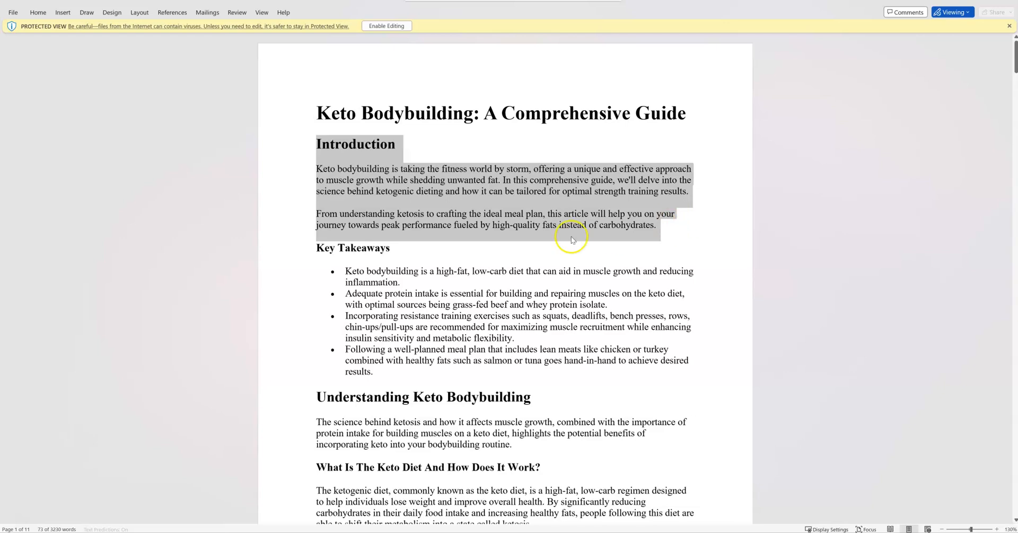
left_click_drag(315, 247, 686, 395)
scroll(529, 368, "down", 3)
scroll(459, 253, "down", 3)
Examine the "What Is The Keto Diet And How Does It Work?" section, highlighting its paragraphs on caloric intake and metabolic flexibility
left_click_drag(377, 181, 584, 320)
scroll(561, 322, "down", 3)
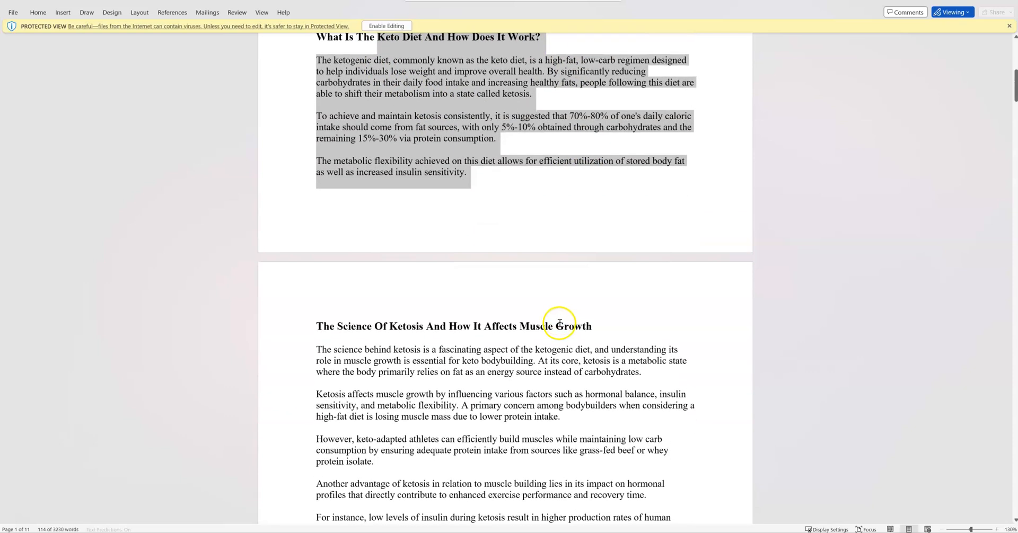
left_click(405, 113)
left_click_drag(317, 117, 693, 182)
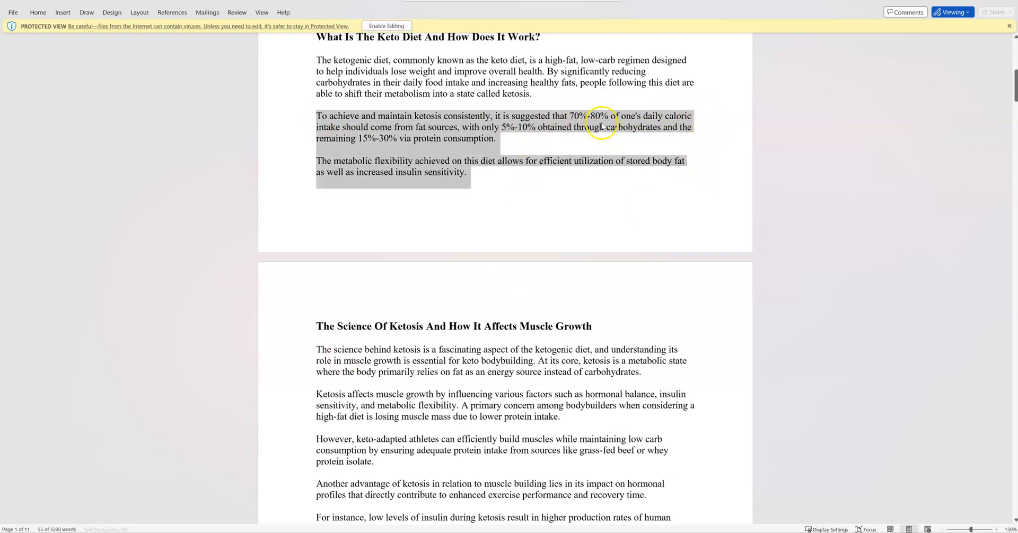
scroll(487, 308, "down", 5)
left_click_drag(399, 101, 554, 96)
Examine the "Building Muscle On The Keto Diet" and "Ideal Macronutrient Ratio For Keto Bodybuilding" headings and their text
scroll(454, 303, "down", 10)
scroll(455, 307, "down", 12)
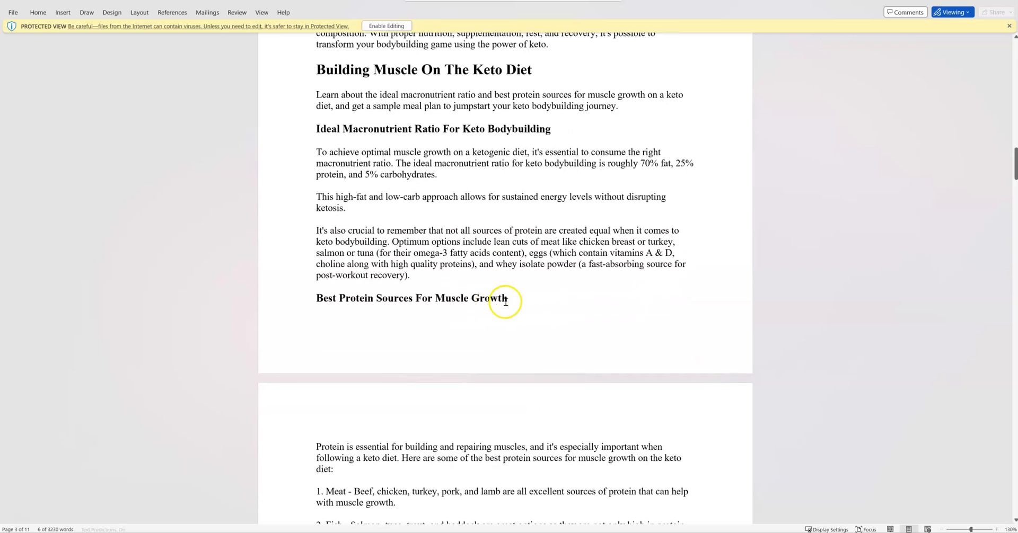
scroll(523, 304, "up", 4)
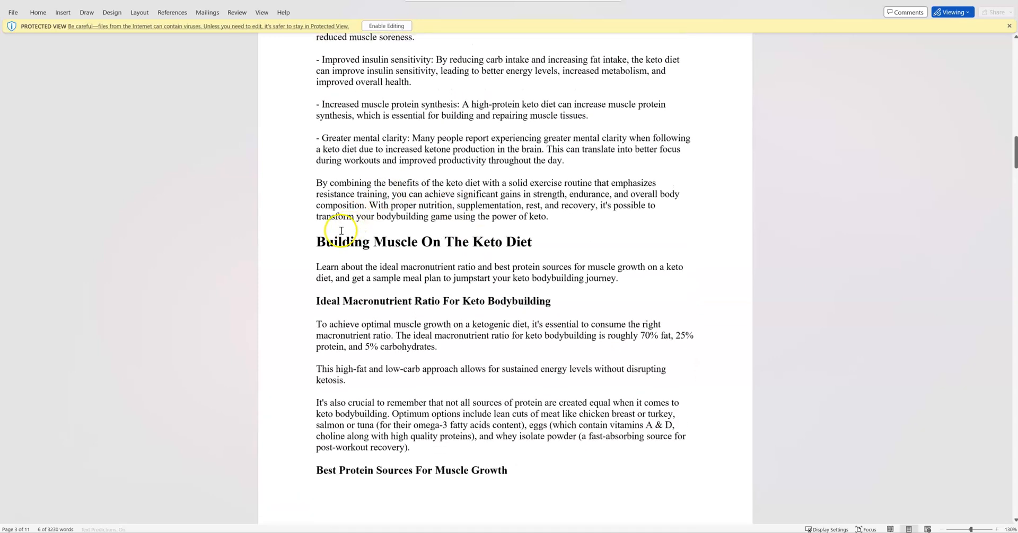
left_click_drag(320, 242, 568, 239)
scroll(485, 397, "up", 4)
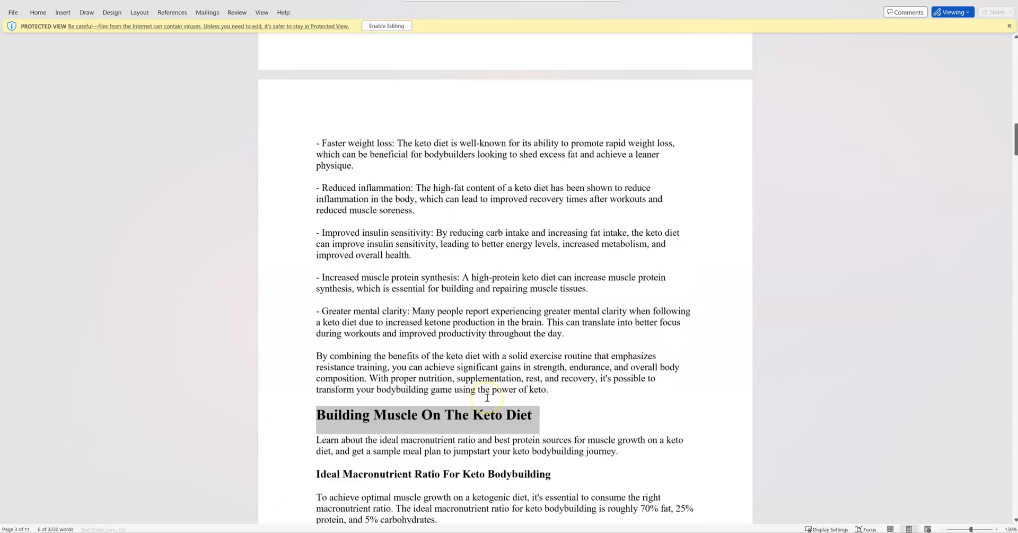
scroll(487, 397, "down", 4)
left_click_drag(322, 273, 523, 287)
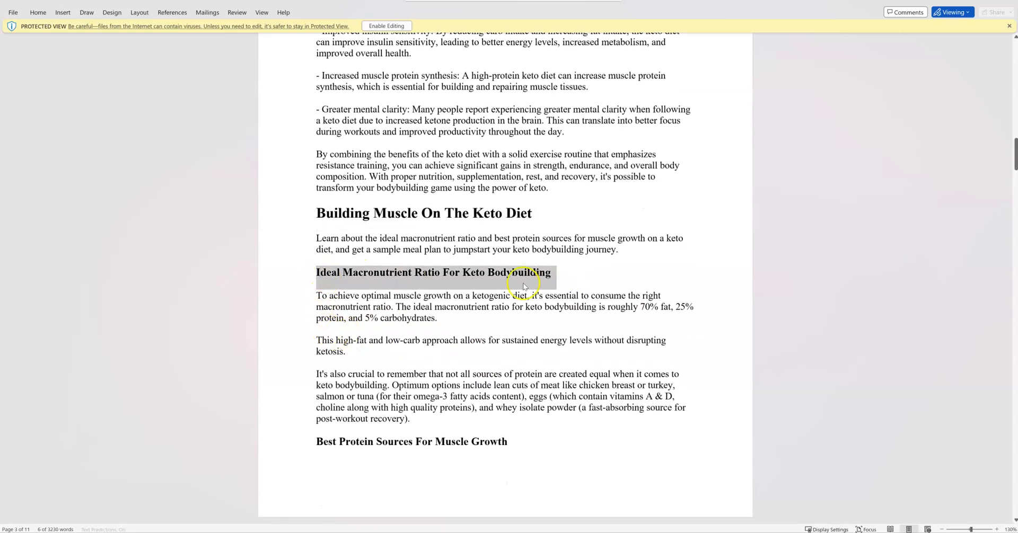
left_click(343, 435)
Read the numbered list of best protein sources for muscle growth and continue to the sample meal plan
scroll(467, 345, "up", 4)
scroll(449, 295, "down", 12)
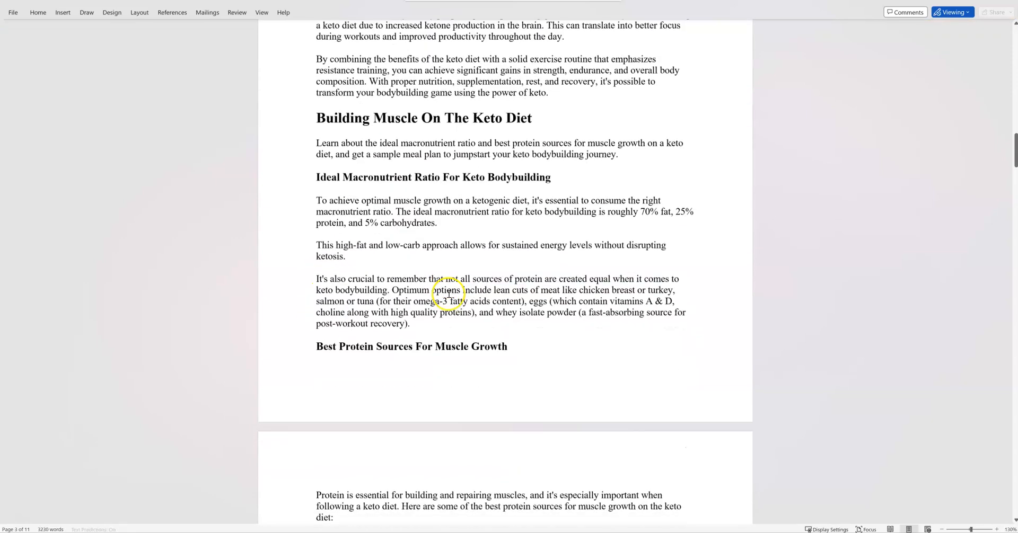
scroll(449, 294, "down", 6)
scroll(435, 276, "up", 3)
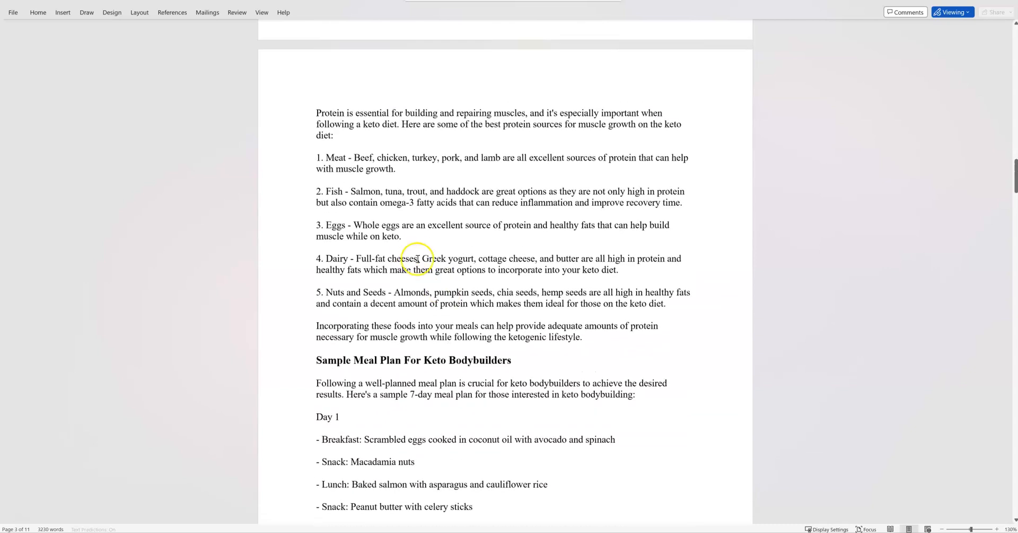
scroll(403, 313, "down", 3)
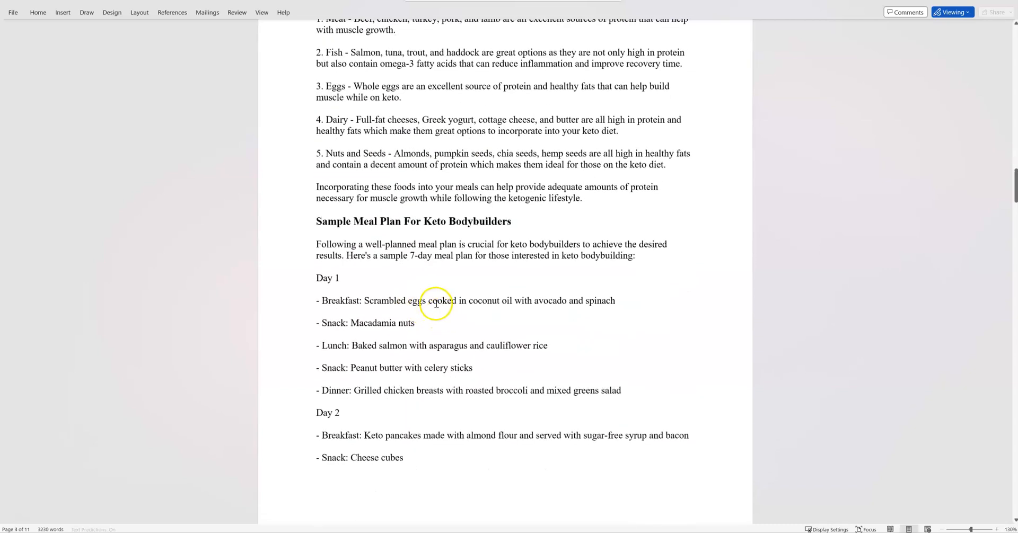
Highlight the "Sample Meal Plan For Keto Bodybuilders" heading and examine each Day 1 meal from breakfast to dinner
left_click_drag(318, 222, 575, 221)
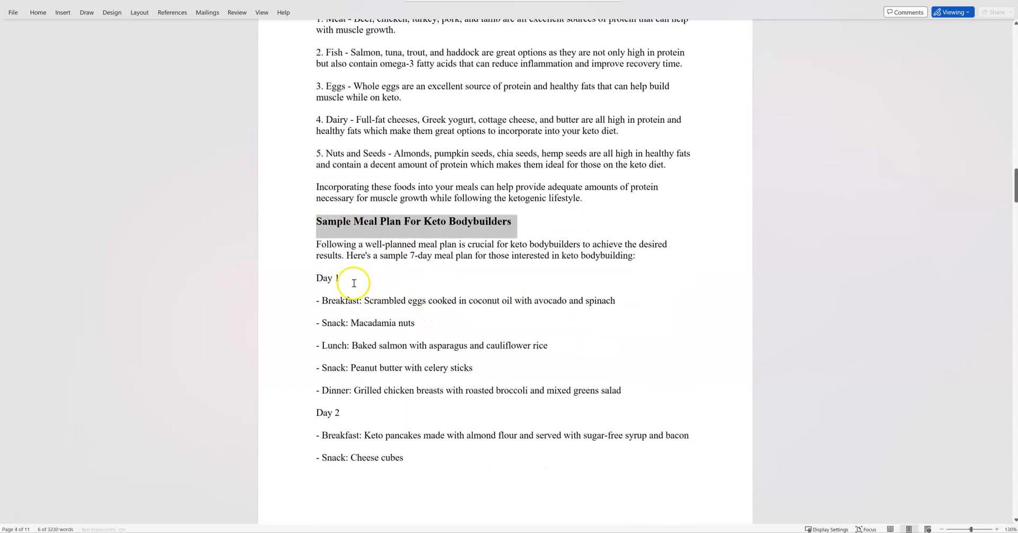
left_click_drag(321, 301, 547, 298)
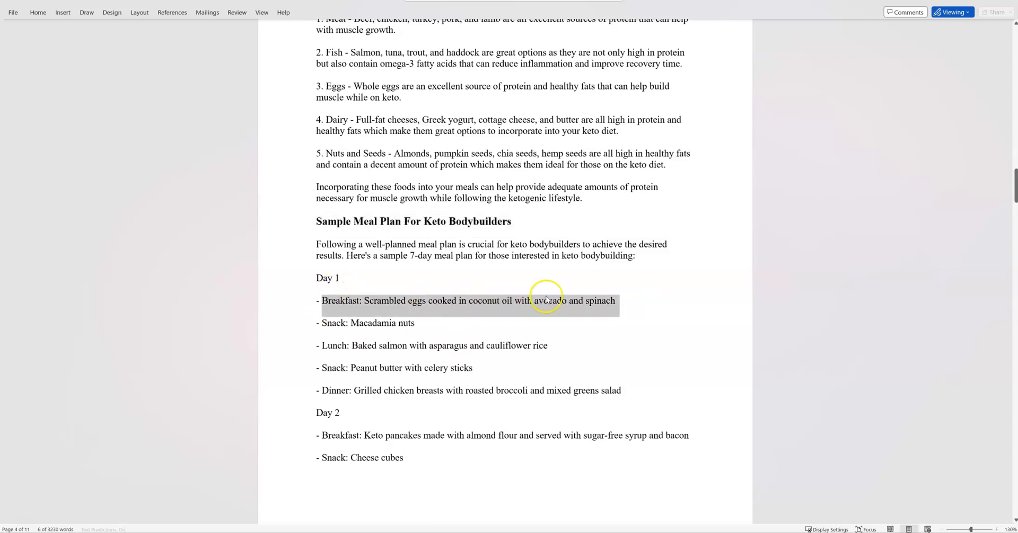
left_click_drag(343, 321, 463, 320)
left_click_drag(349, 345, 578, 346)
left_click_drag(347, 368, 548, 370)
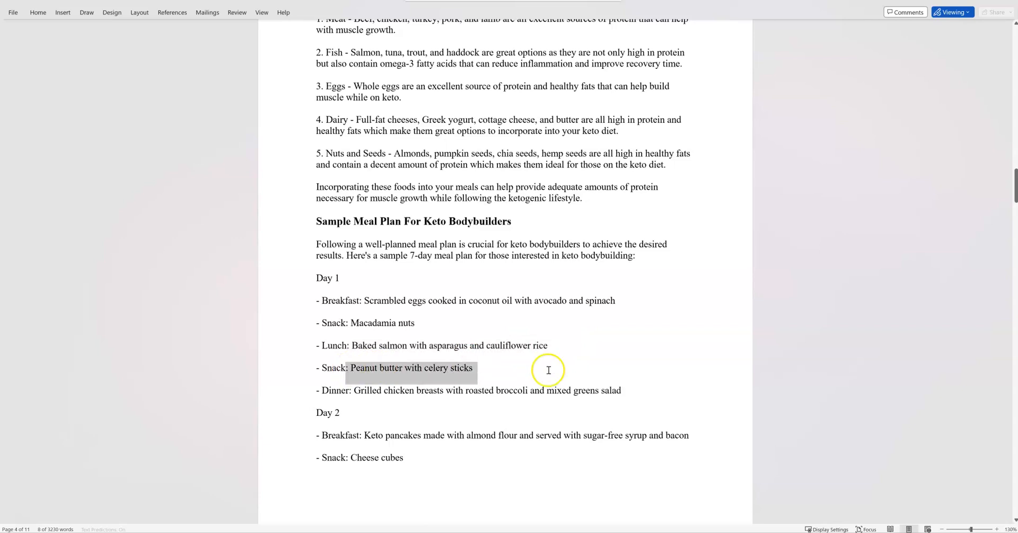
left_click_drag(354, 391, 713, 390)
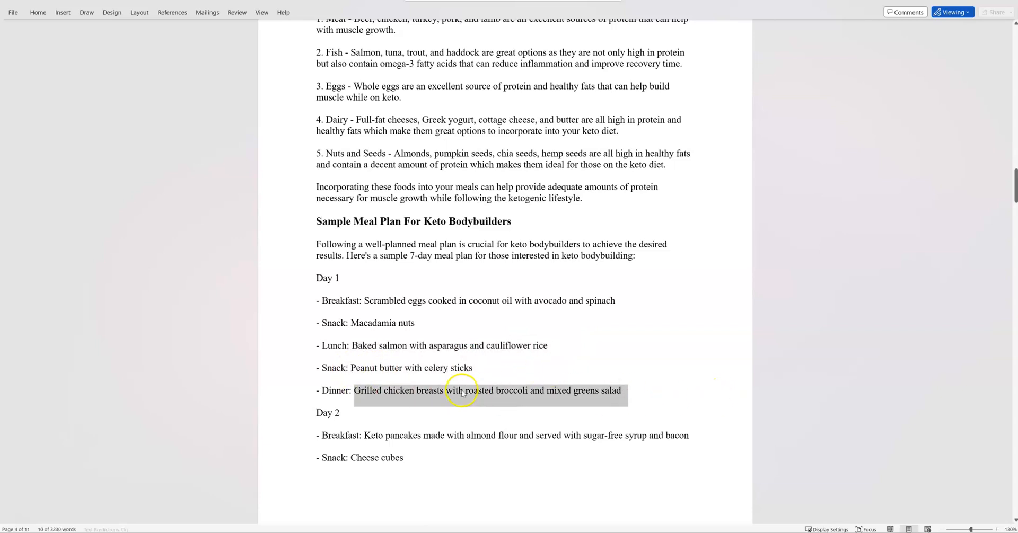
Look through the remaining days of the sample meal plan, highlighting part of the daily entries
scroll(411, 389, "down", 9)
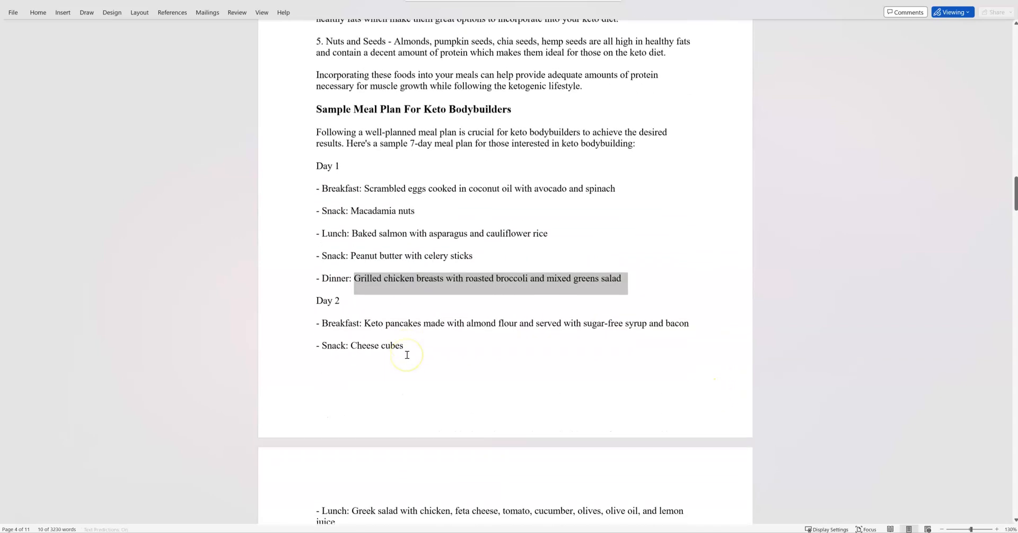
scroll(407, 355, "down", 9)
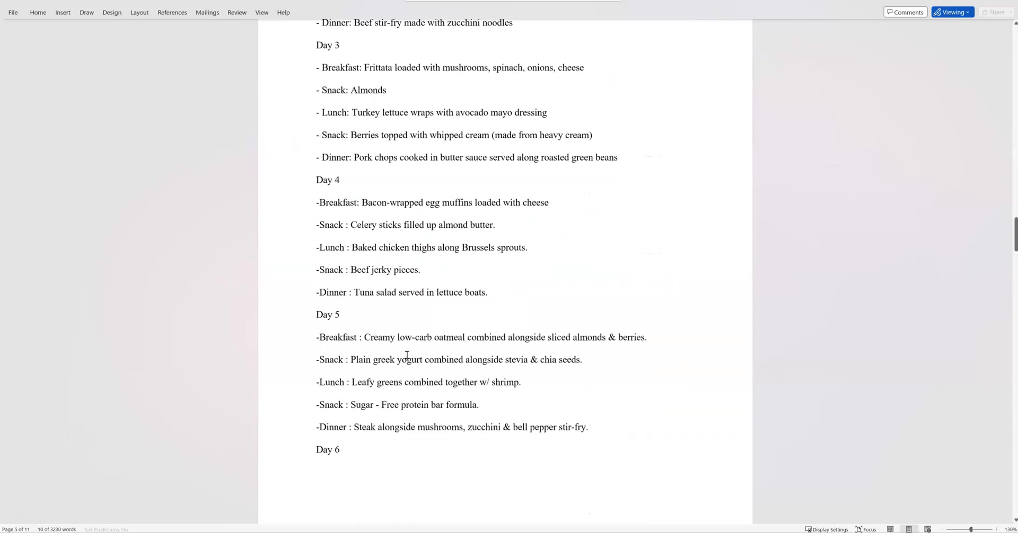
scroll(408, 355, "up", 3)
left_click_drag(398, 356, 310, 78)
scroll(380, 362, "down", 12)
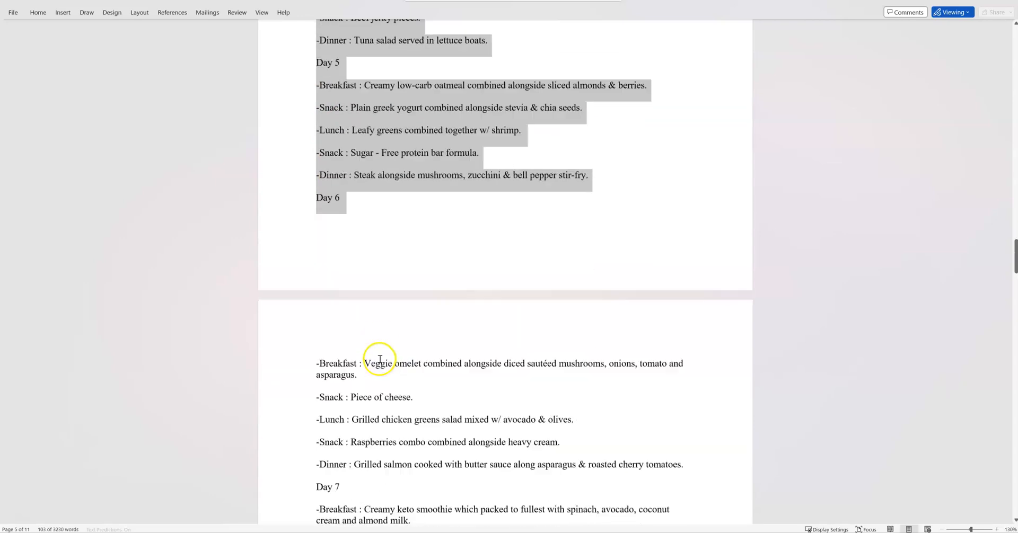
Skim the sections on energy levels, carb cycling and recommended supplements down to the common challenges table
scroll(380, 359, "down", 11)
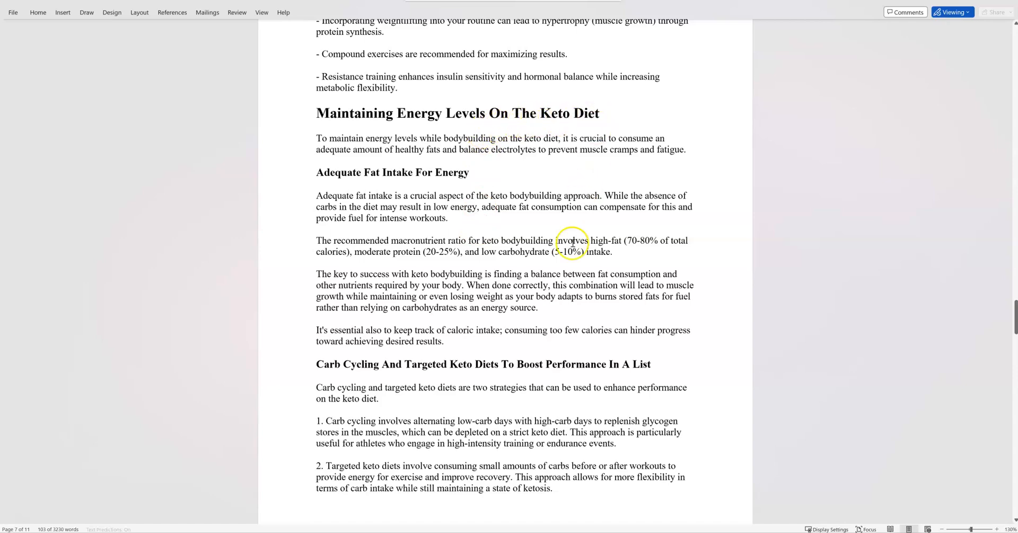
scroll(587, 365, "down", 11)
scroll(588, 372, "down", 12)
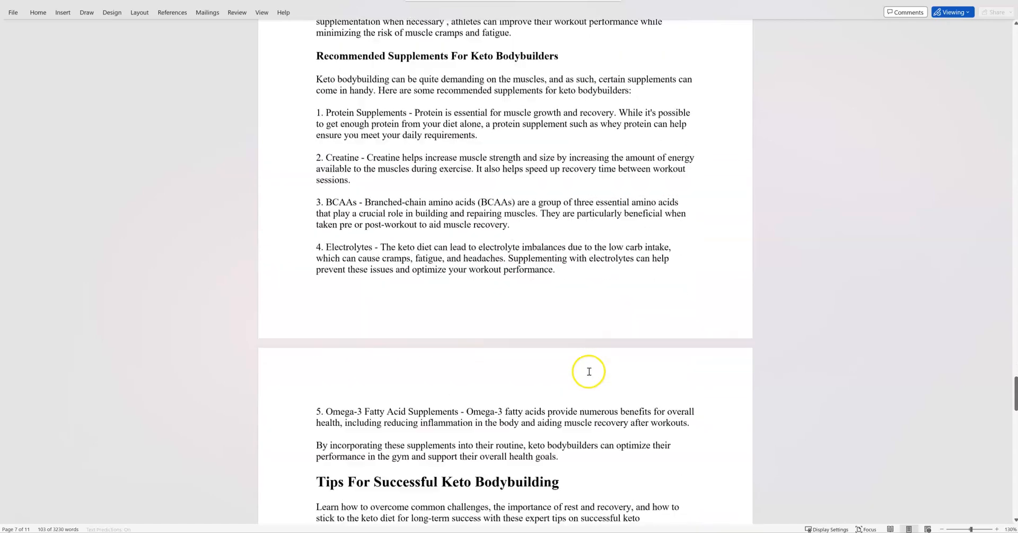
scroll(586, 370, "up", 5)
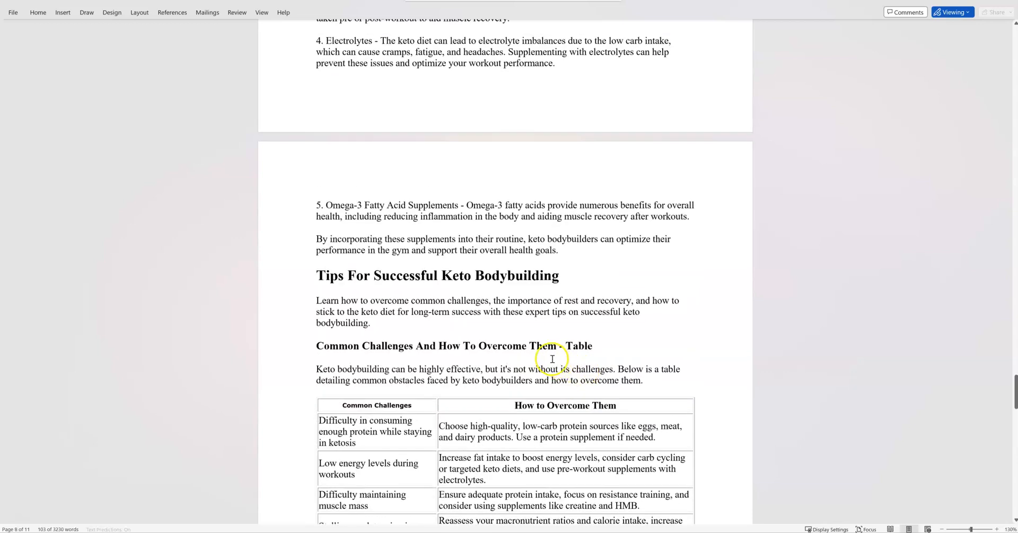
scroll(519, 338, "down", 5)
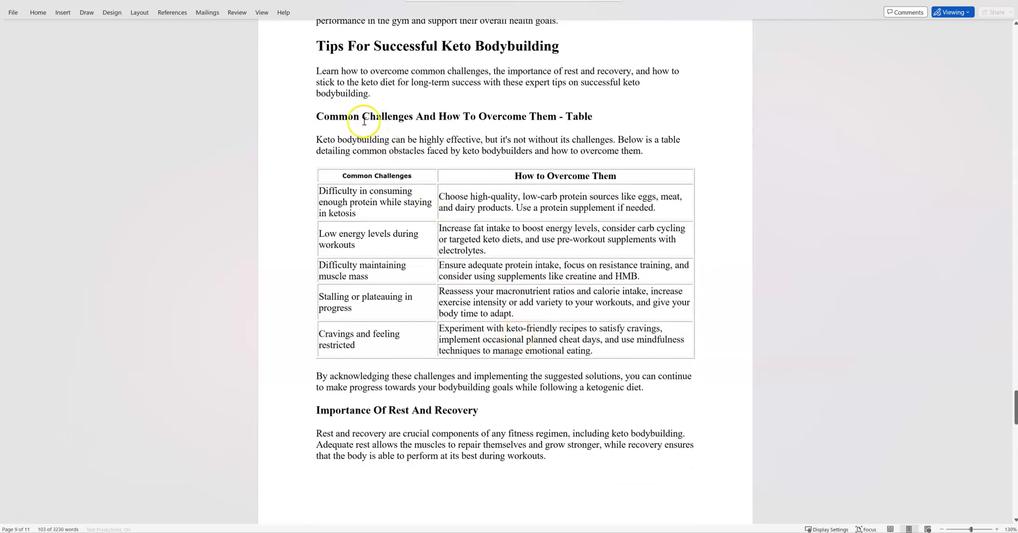
Examine the "Common Challenges And How To Overcome Them - Table" heading and the two-column table beneath it
left_click_drag(317, 116, 566, 118)
left_click(583, 120)
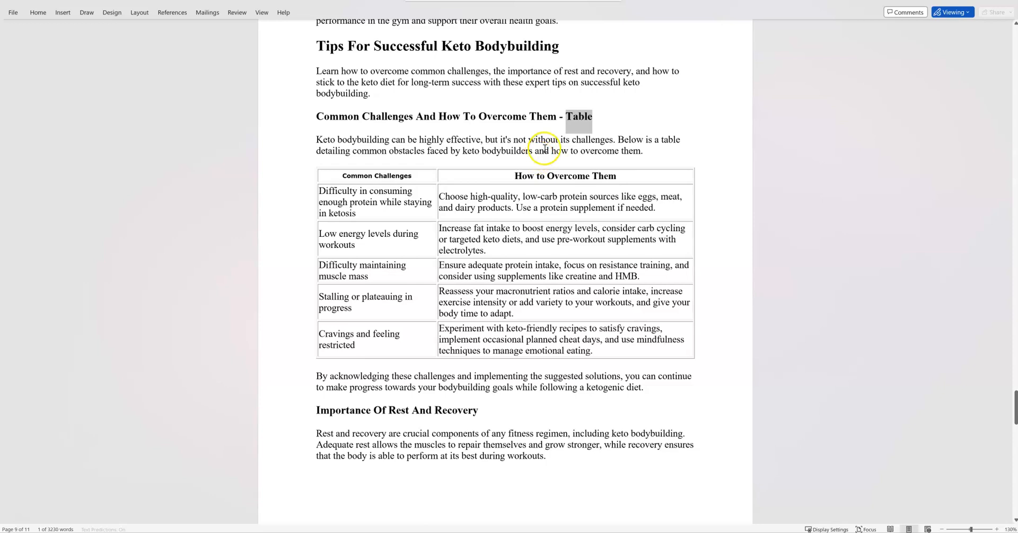
left_click(347, 118)
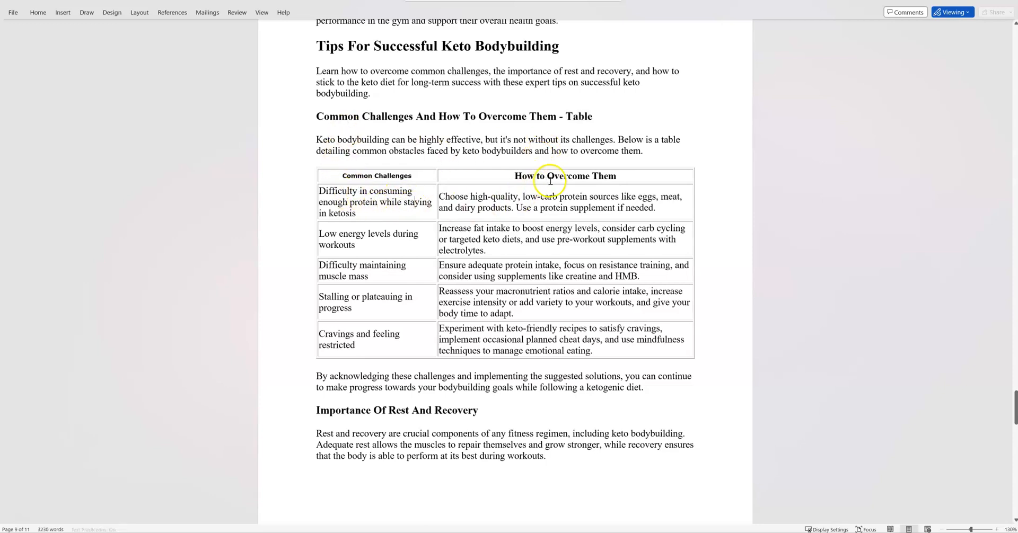
left_click(482, 199)
scroll(424, 292, "down", 2)
scroll(477, 249, "up", 3)
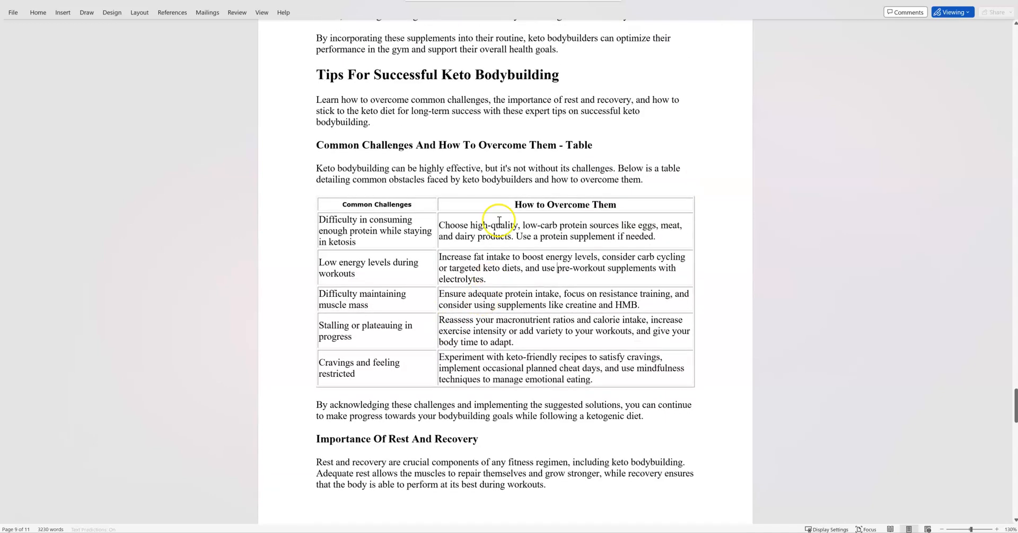
scroll(506, 297, "down", 3)
Review the conclusion, highlight the Factual Data after the article's end, and return to the common challenges table
scroll(512, 355, "down", 15)
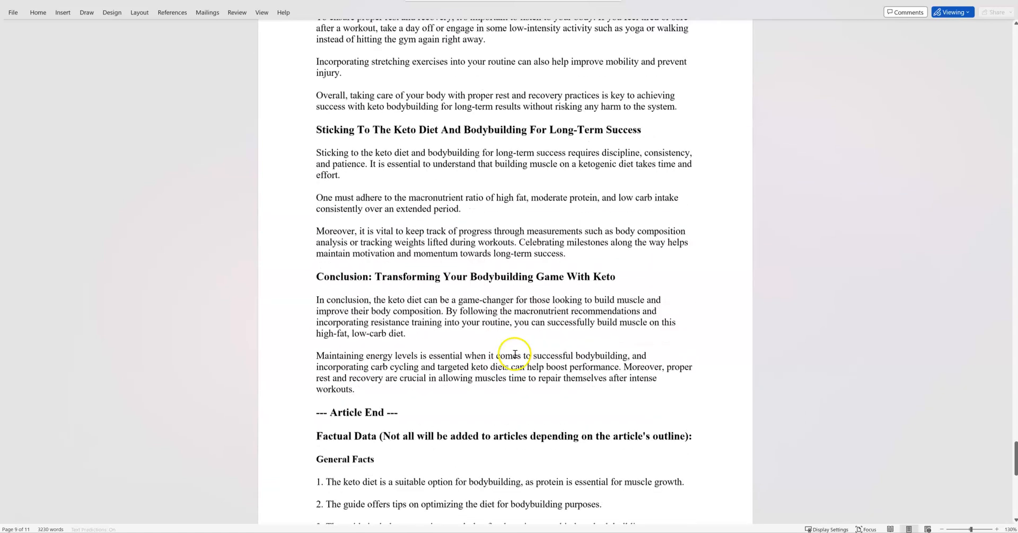
scroll(514, 354, "up", 1)
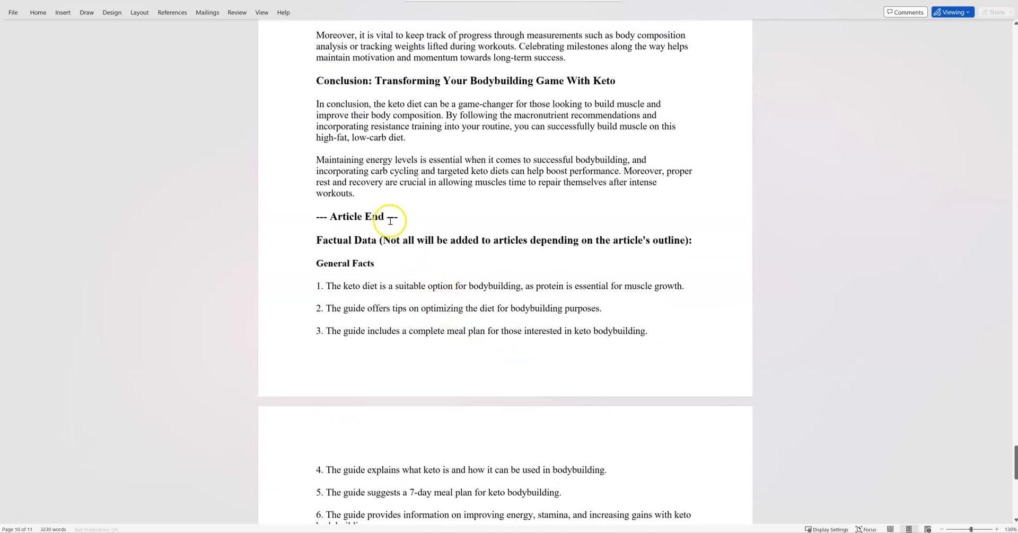
left_click_drag(318, 239, 656, 351)
scroll(659, 349, "up", 6)
scroll(660, 347, "up", 15)
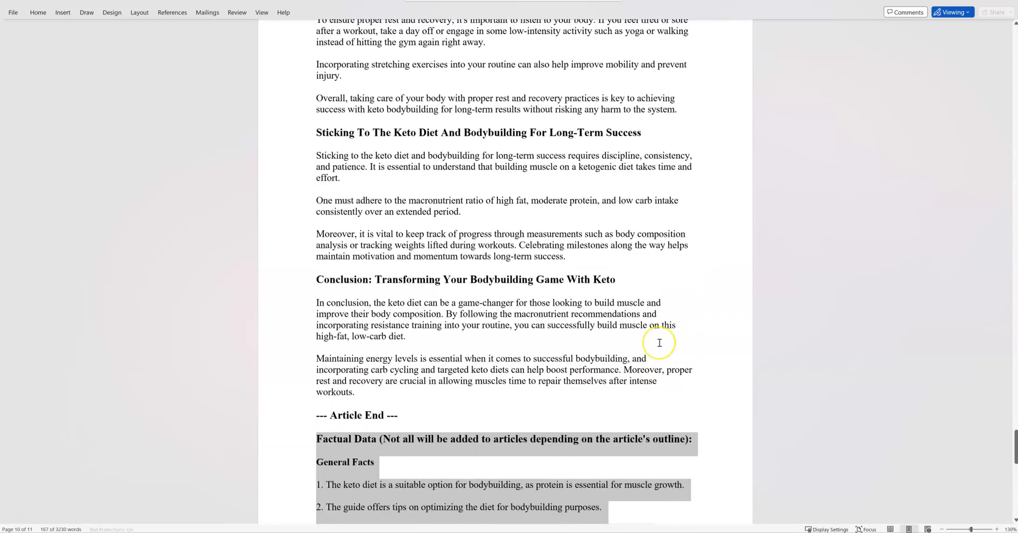
scroll(659, 343, "up", 12)
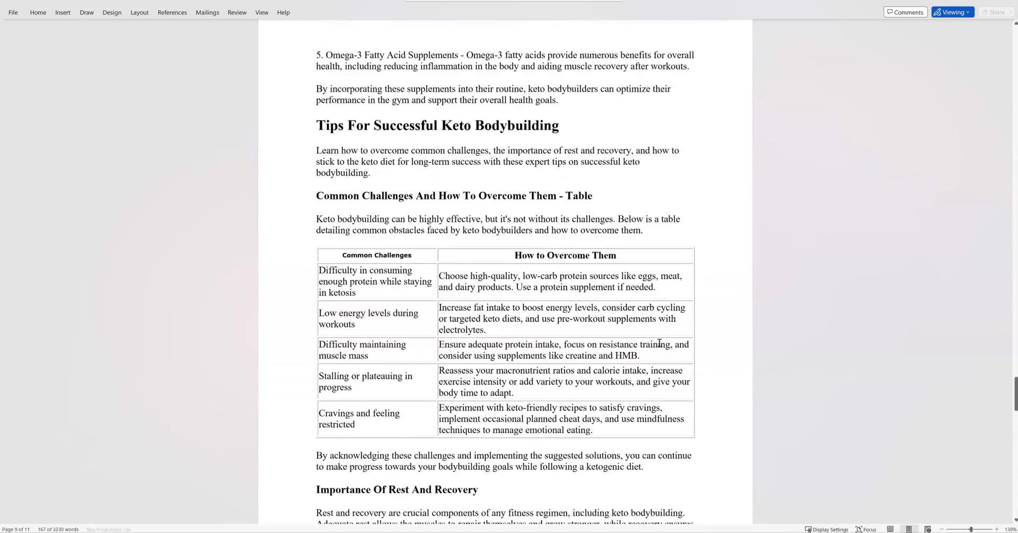
Review the Word article's recommended supplements, carb cycling list and energy level sections, going back from the common challenges table
scroll(585, 331, "up", 12)
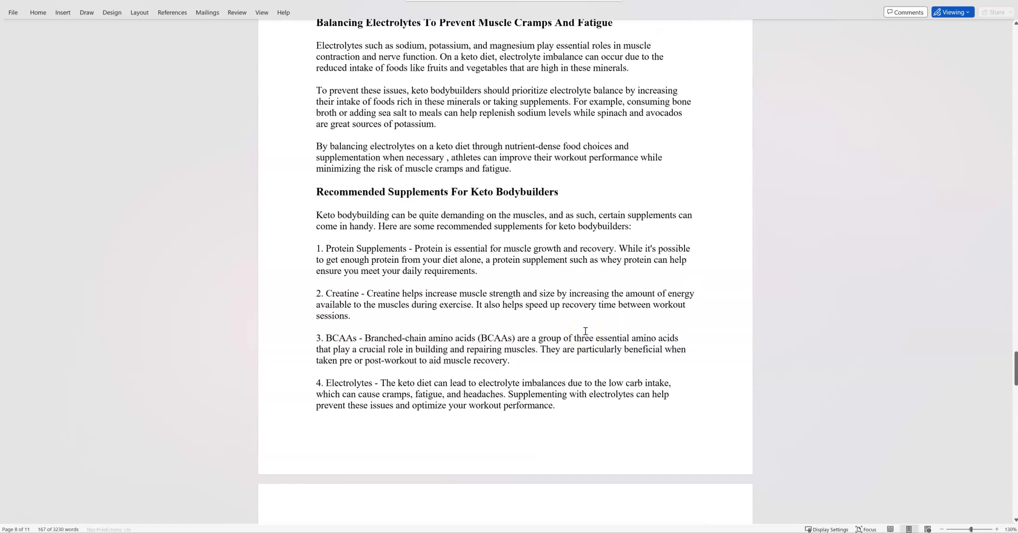
left_click_drag(375, 228, 675, 220)
left_click(305, 275)
left_click(296, 320)
scroll(375, 350, "down", 3)
left_click(349, 366)
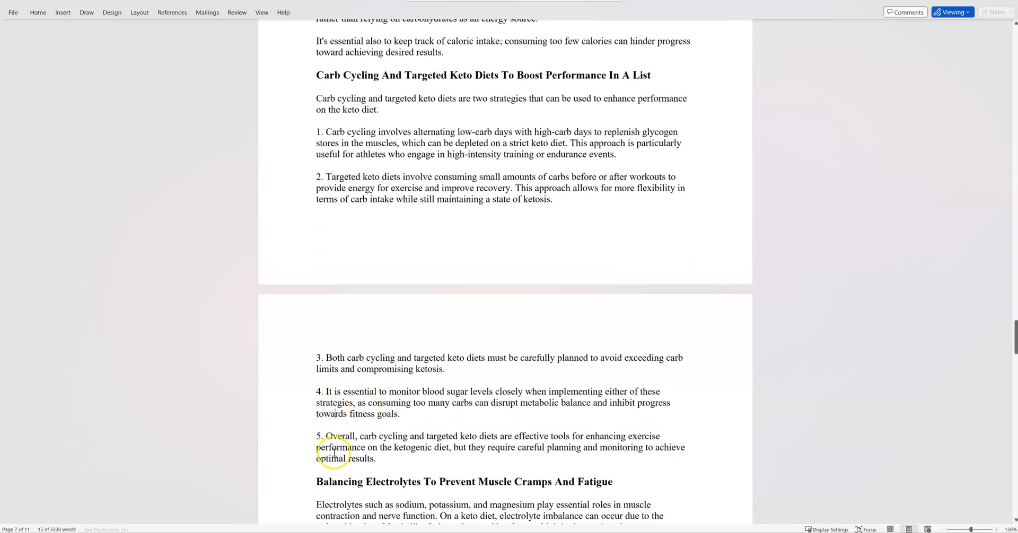
scroll(416, 386, "up", 8)
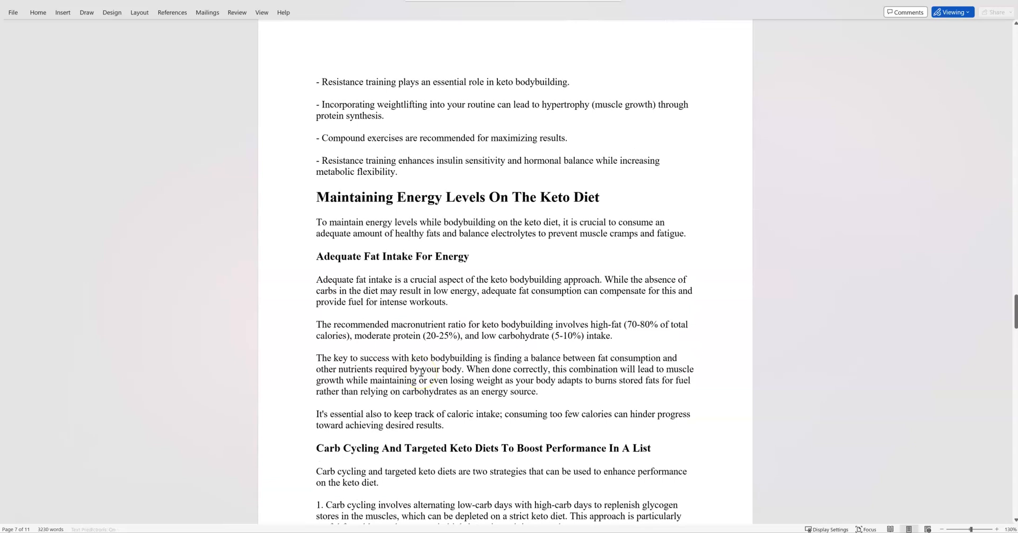
scroll(441, 334, "up", 2)
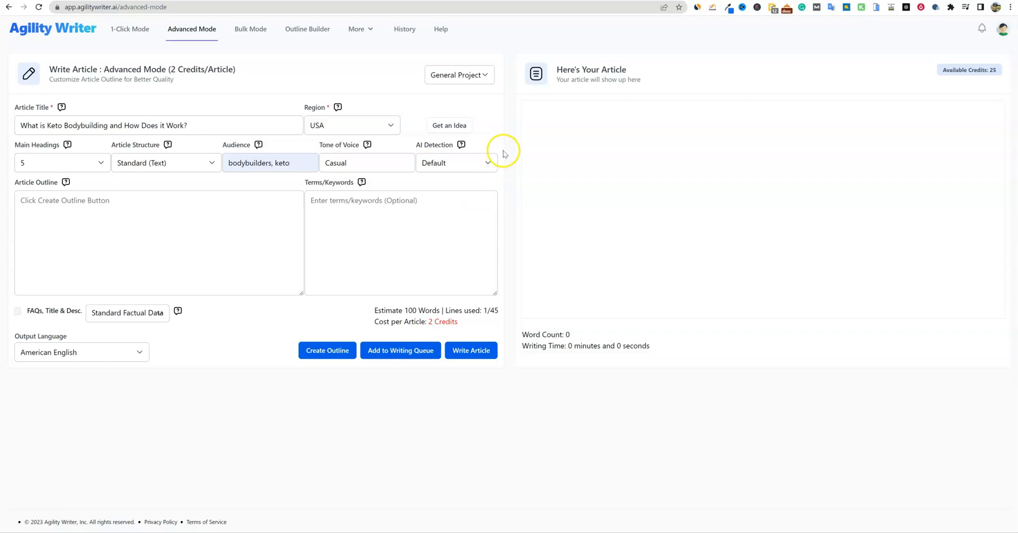
Set AI Detection to Advanced for the "What is Keto Bodybuilding and How Does it Work?" article
left_click(487, 164)
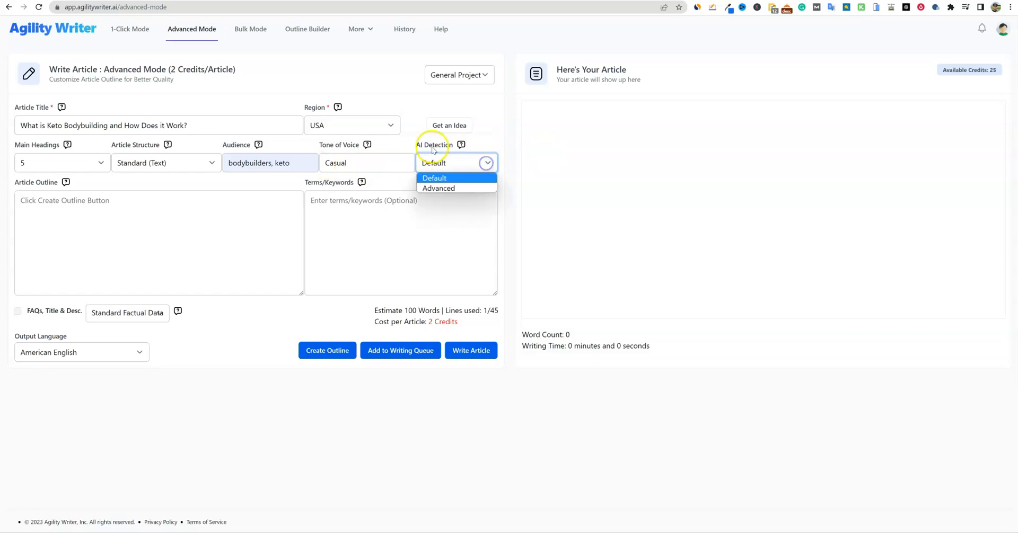
left_click(516, 134)
left_click(488, 160)
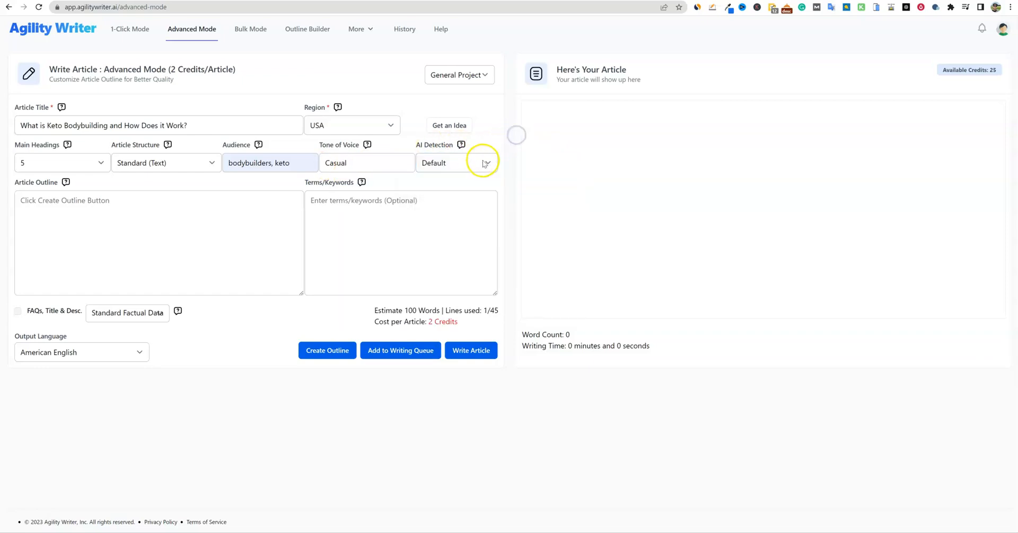
left_click(465, 187)
left_click(473, 163)
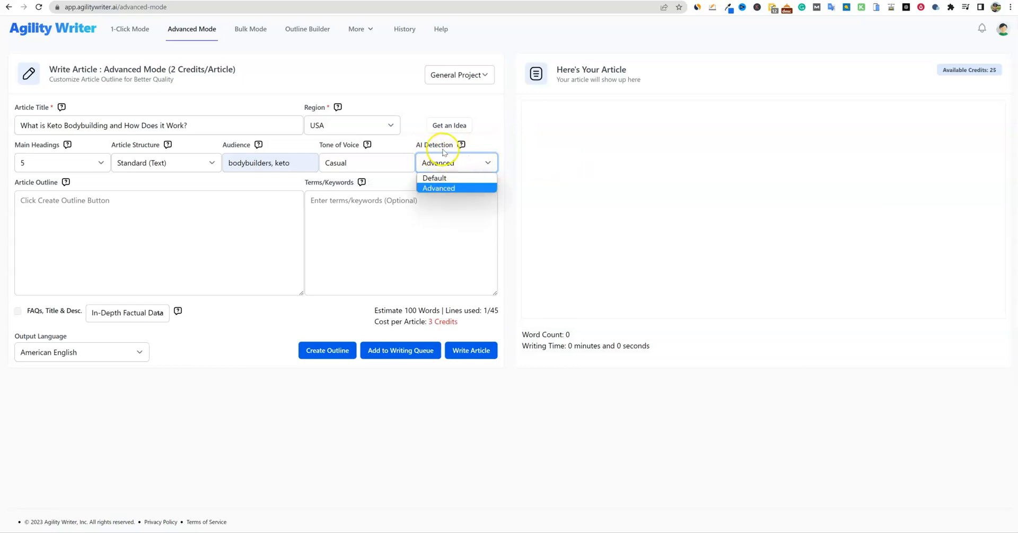
left_click(459, 188)
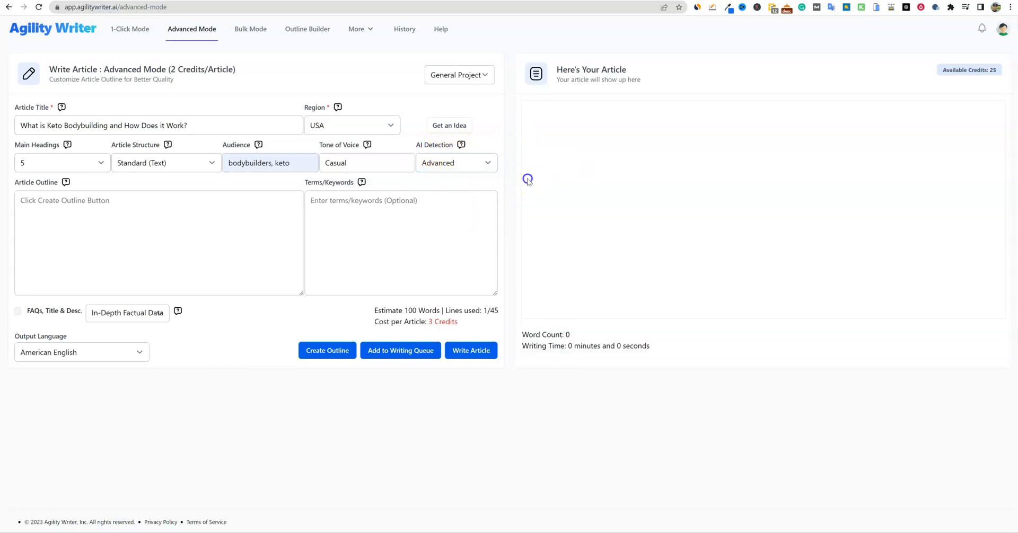
Include FAQs, title and description in the article, and choose In-Depth Factual Data
left_click(138, 221)
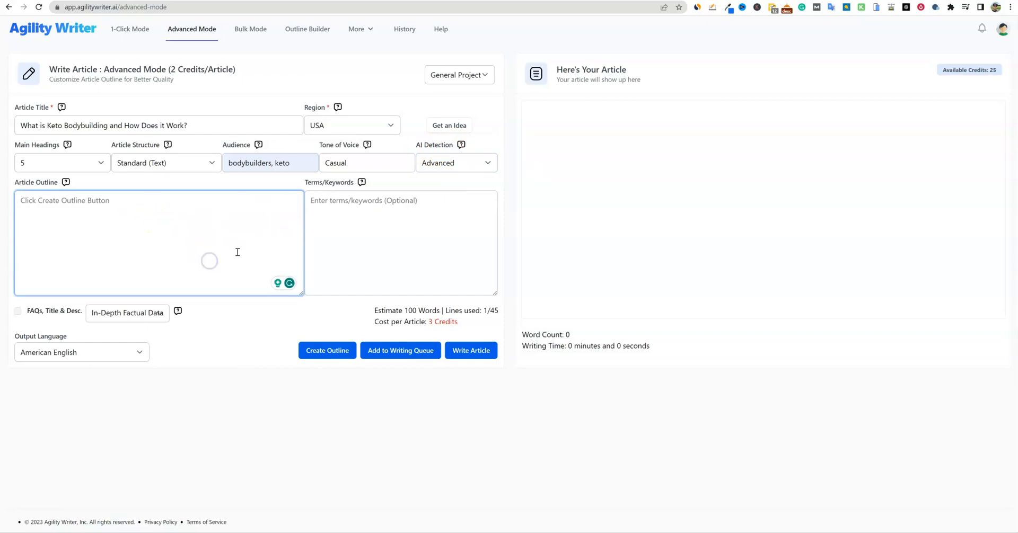
left_click(18, 312)
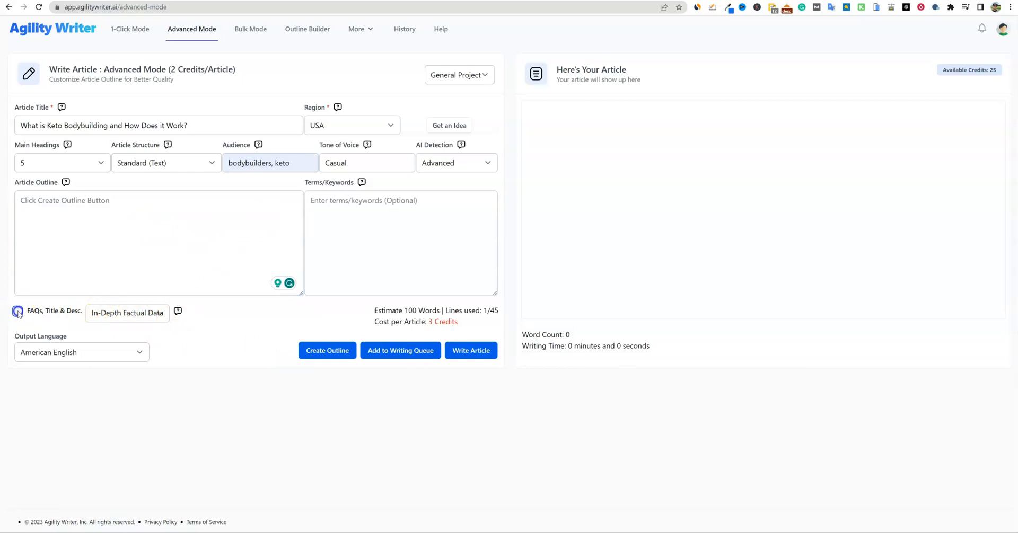
left_click(99, 312)
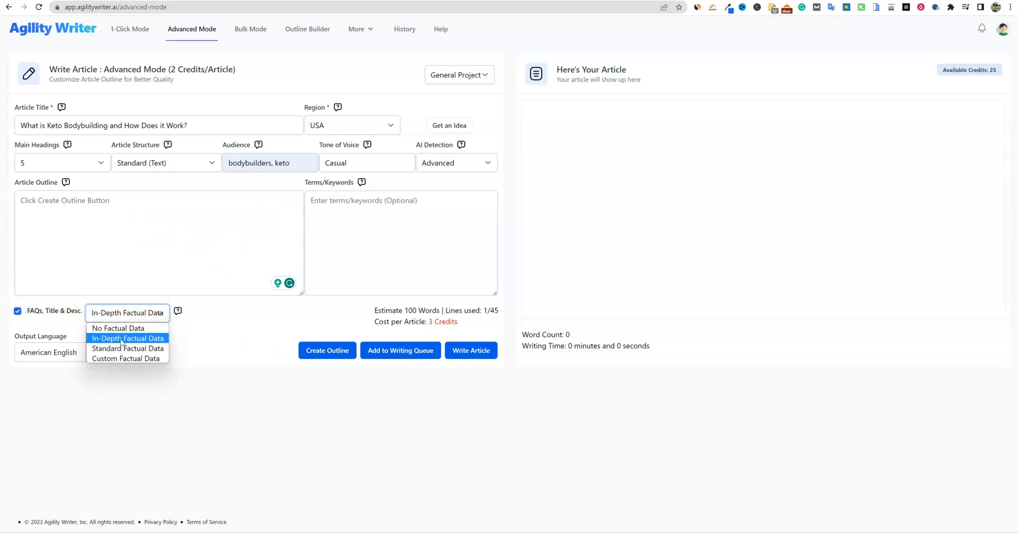
left_click(121, 343)
left_click(197, 331)
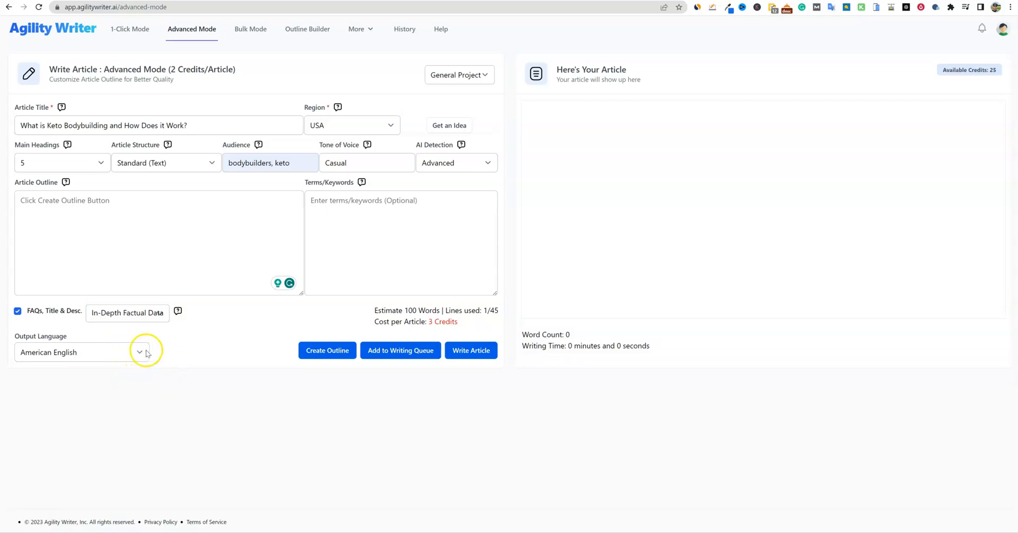
Create the outline for the keto bodybuilding article, add it to the writing queue, and highlight its credit cost
left_click(334, 351)
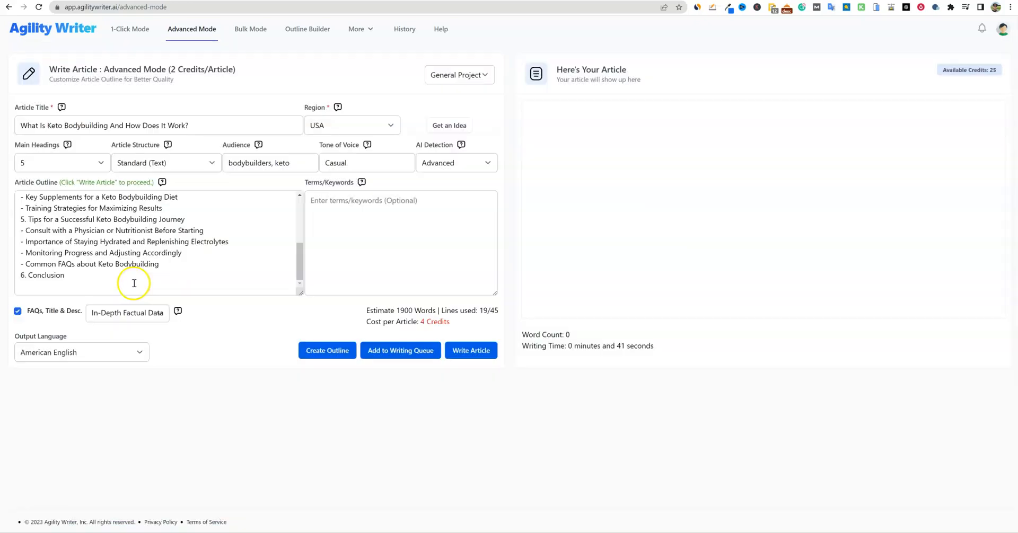
scroll(135, 284, "up", 3)
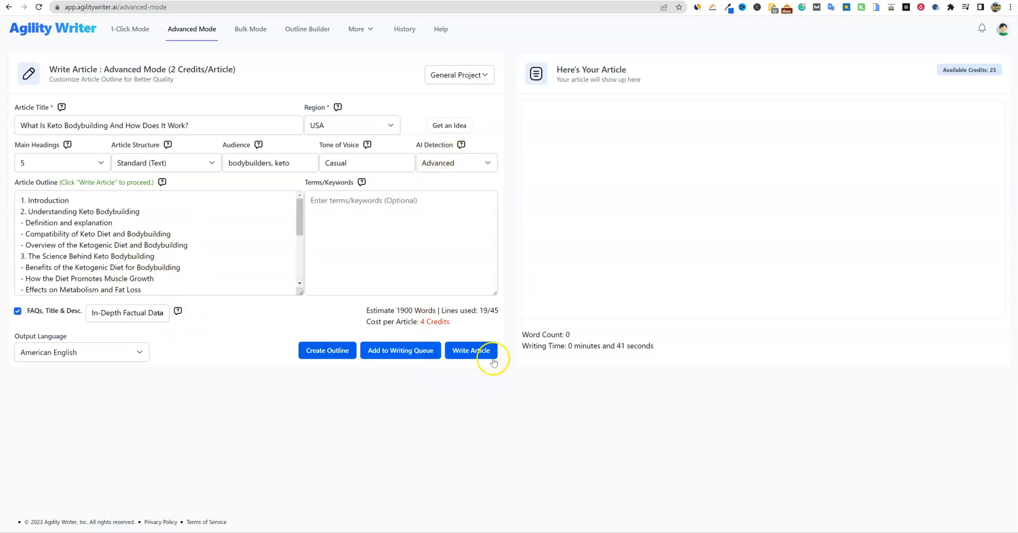
left_click(422, 356)
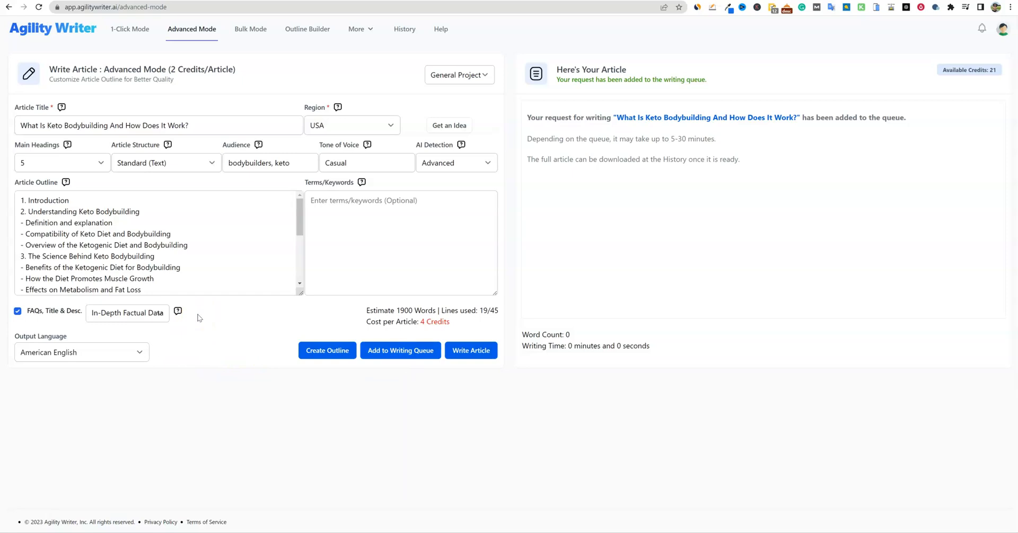
left_click_drag(364, 323, 387, 322)
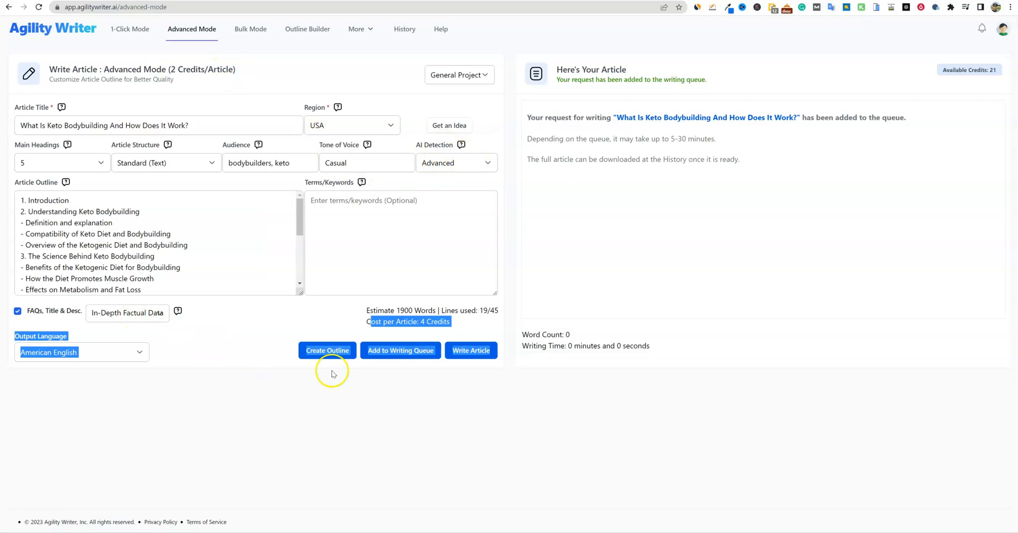
left_click(448, 321)
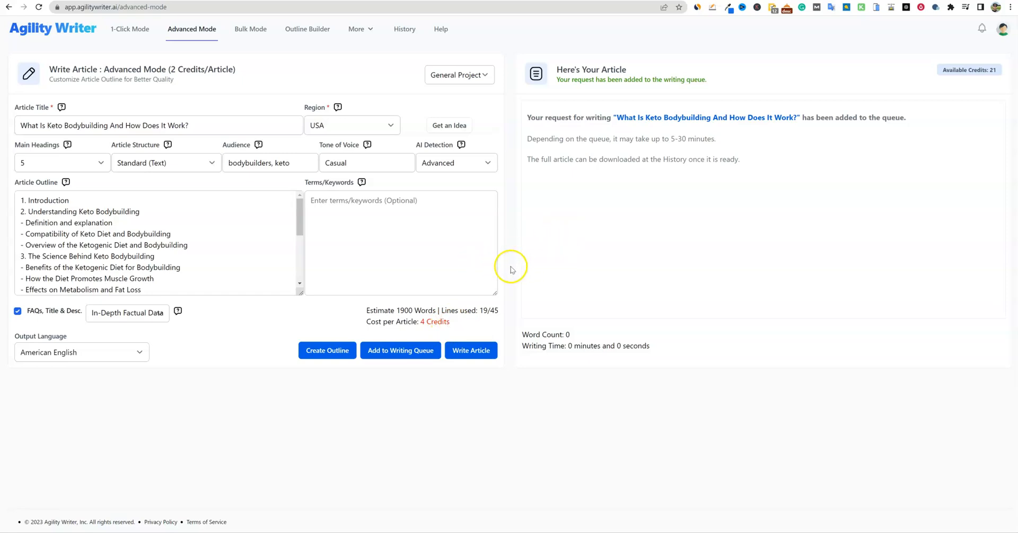
Open "5 Best Air Purifiers In 2023" from the article history and read its sections on filters, room coverage and noise level
left_click(404, 30)
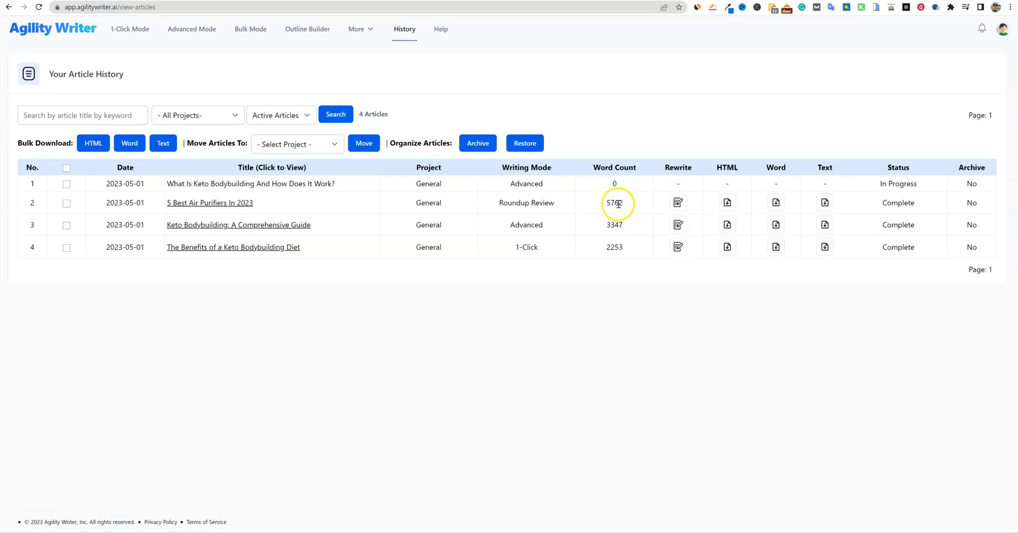
left_click(235, 203)
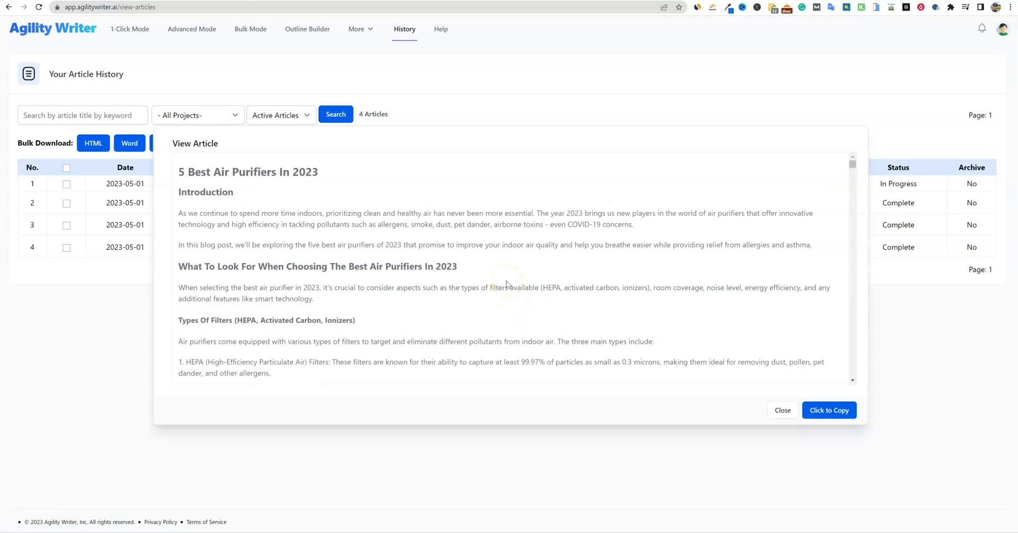
scroll(506, 285, "down", 15)
scroll(504, 280, "up", 15)
scroll(265, 275, "down", 2)
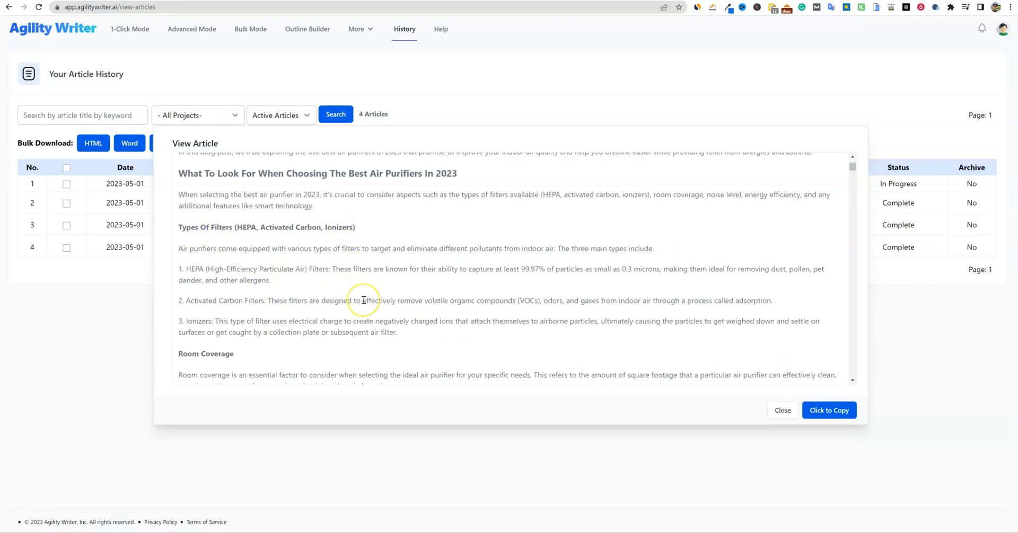
scroll(363, 266, "down", 2)
scroll(318, 255, "up", 2)
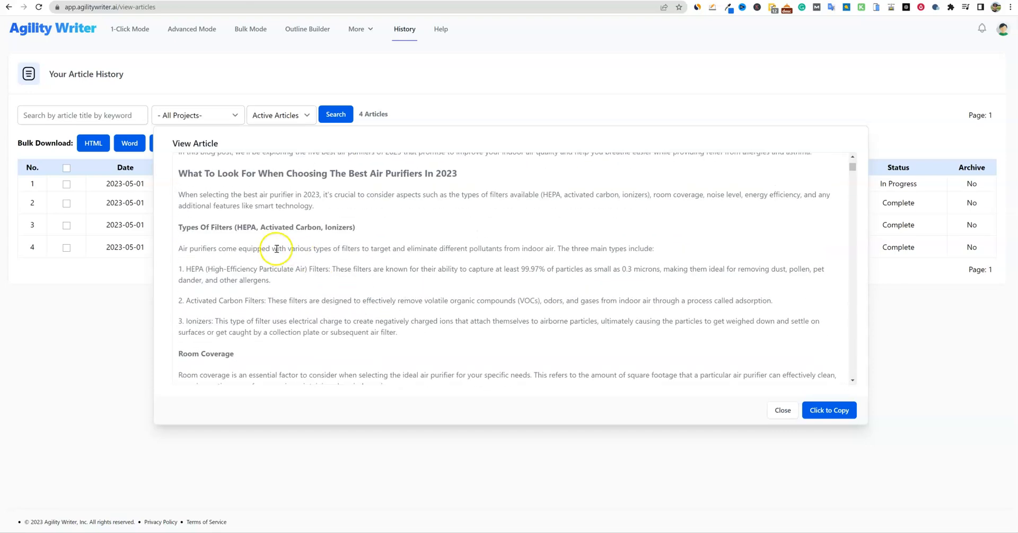
scroll(371, 255, "down", 2)
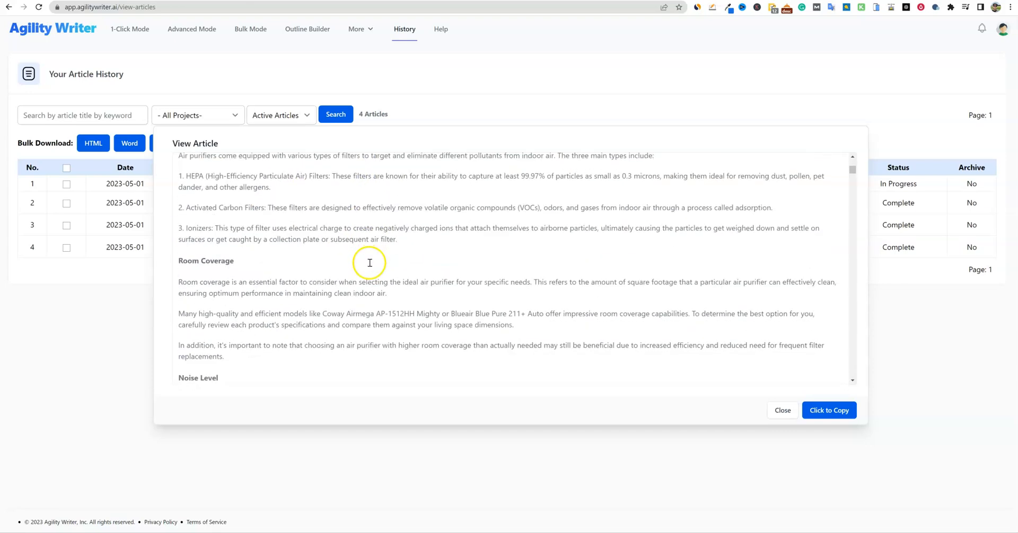
scroll(223, 260, "down", 3)
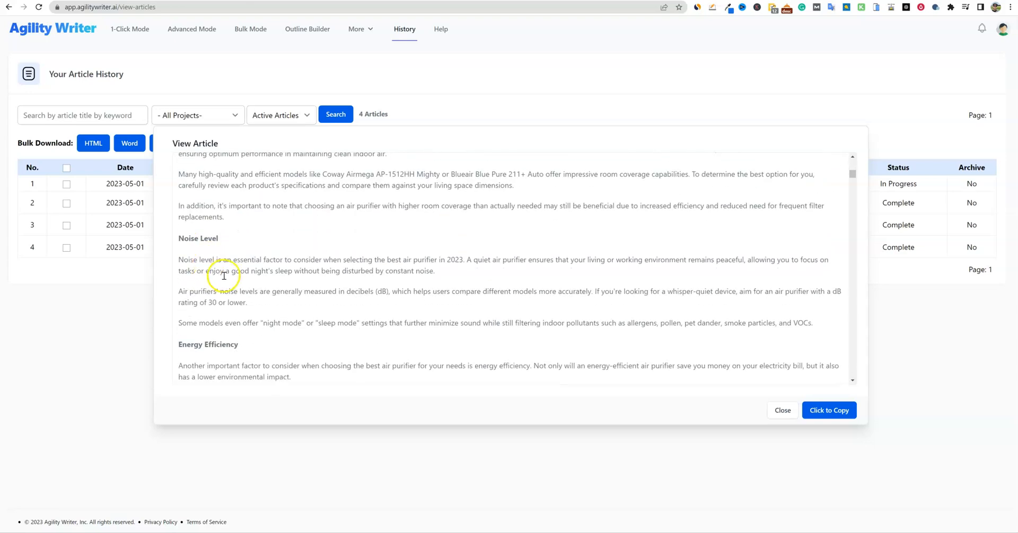
Examine the Quick Recommendation list and the Comparison Table in the air purifier article, highlighting their contents
scroll(234, 254, "down", 10)
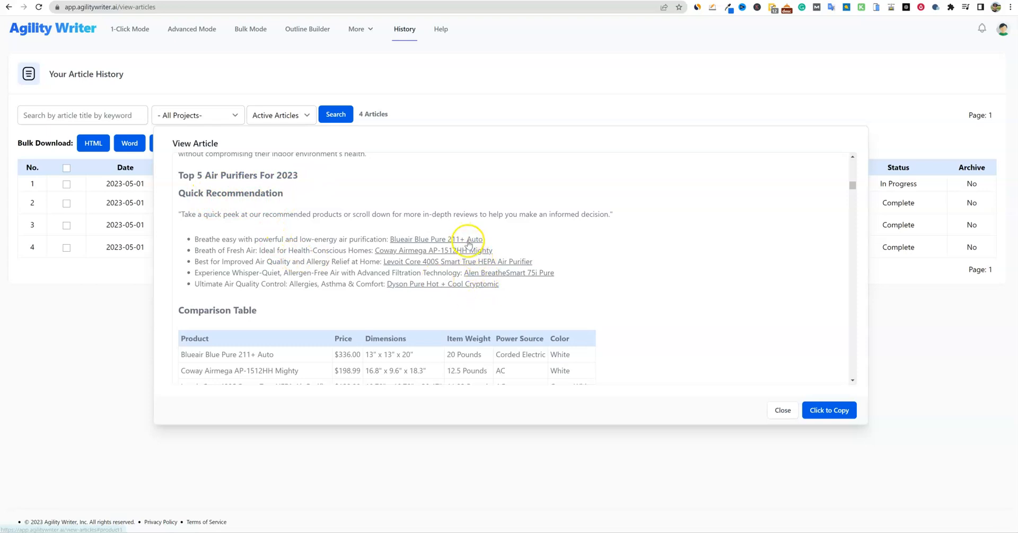
left_click_drag(506, 284, 174, 213)
left_click(583, 257)
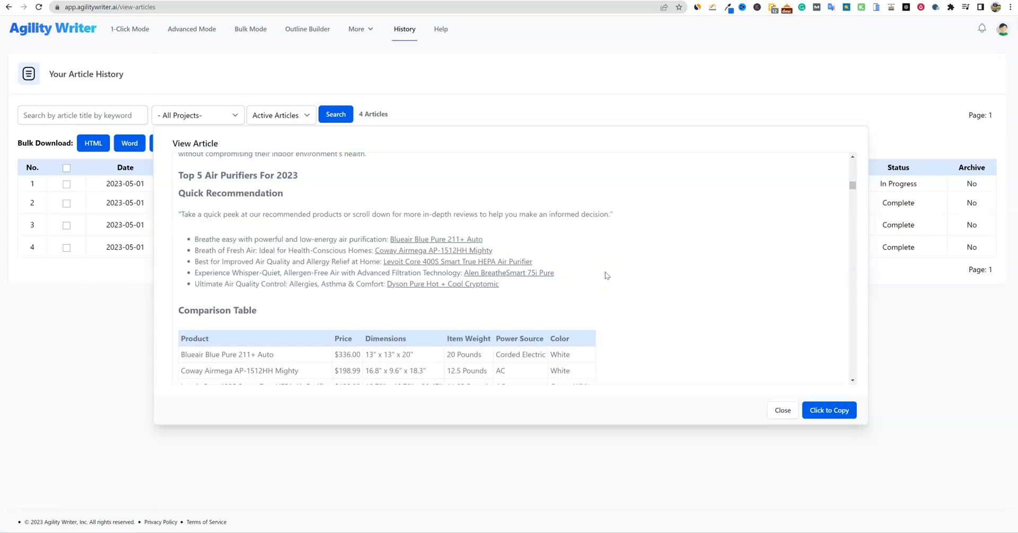
scroll(455, 277, "down", 4)
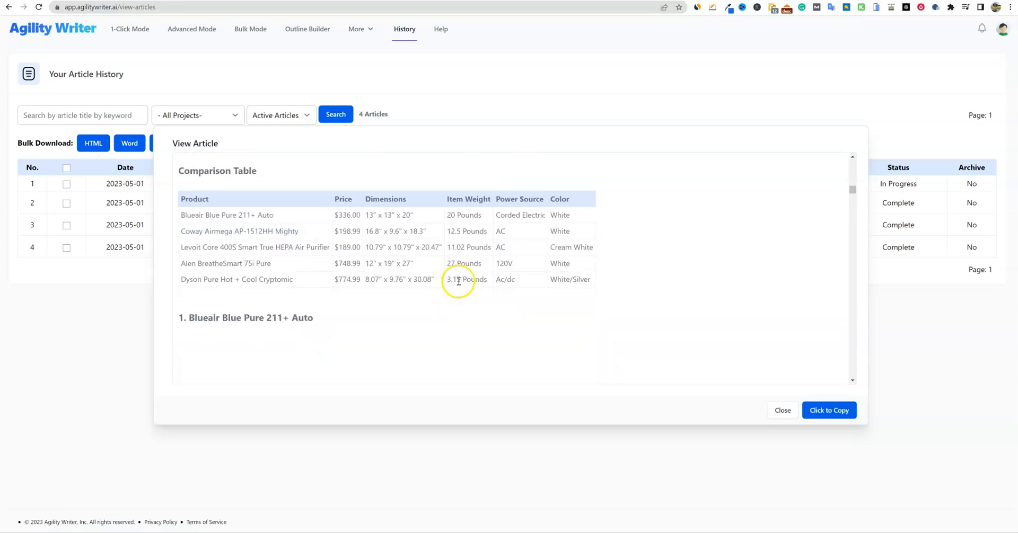
scroll(272, 231, "up", 2)
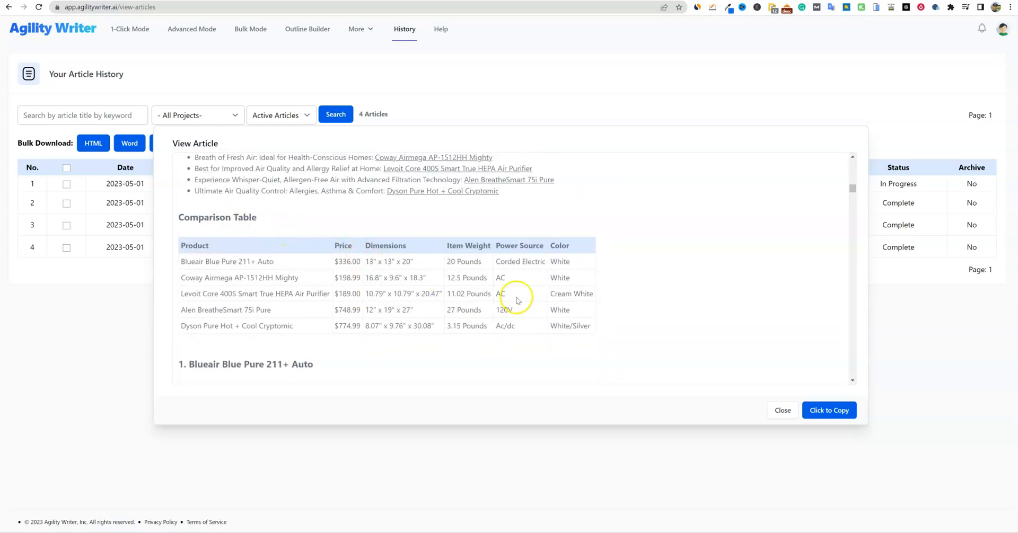
left_click_drag(589, 326, 186, 228)
left_click(200, 202)
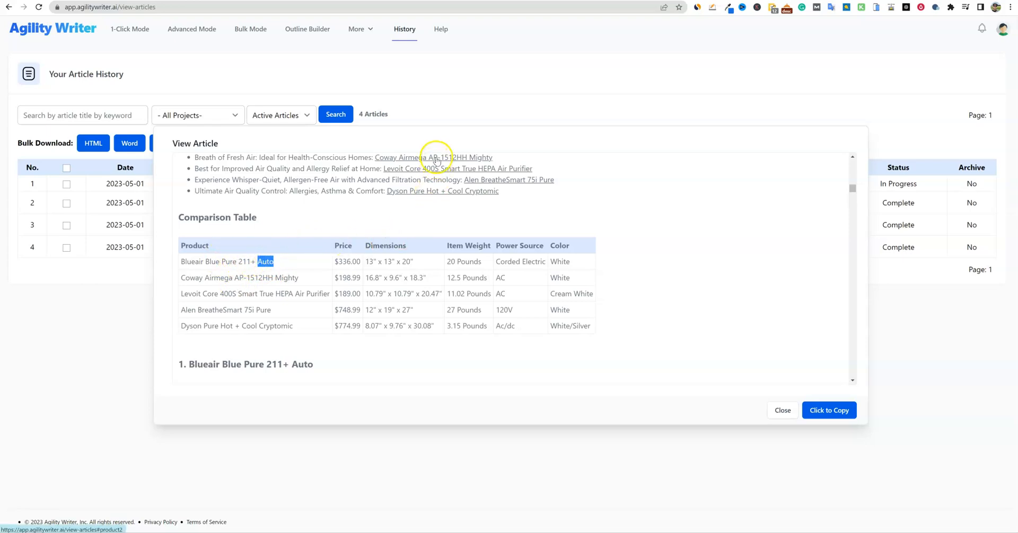
View the Amazon listing for the Coway Airmega AP-1512HH Mighty, close it, and return to the article's Comparison Table
left_click(435, 158)
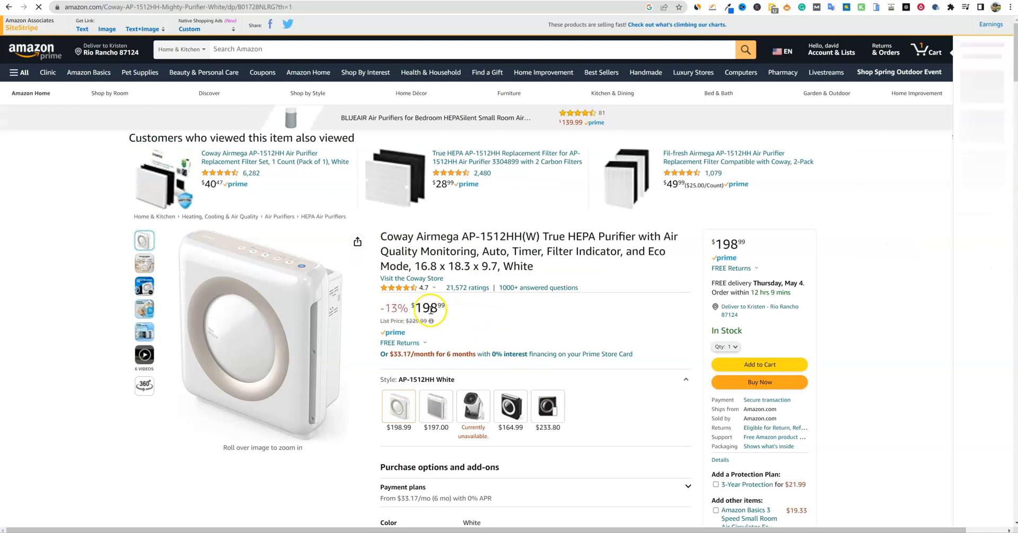
key("ctrl+w")
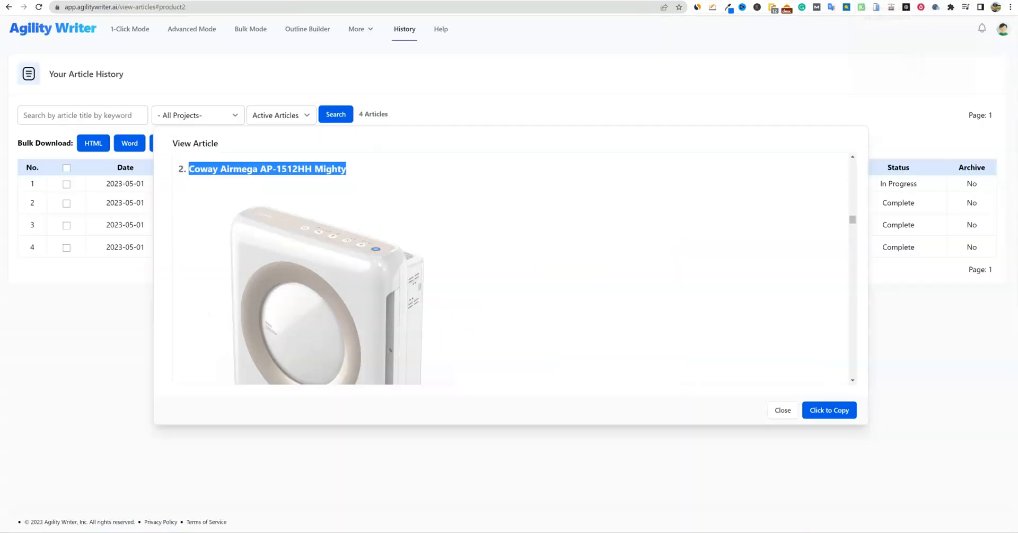
scroll(356, 228, "up", 5)
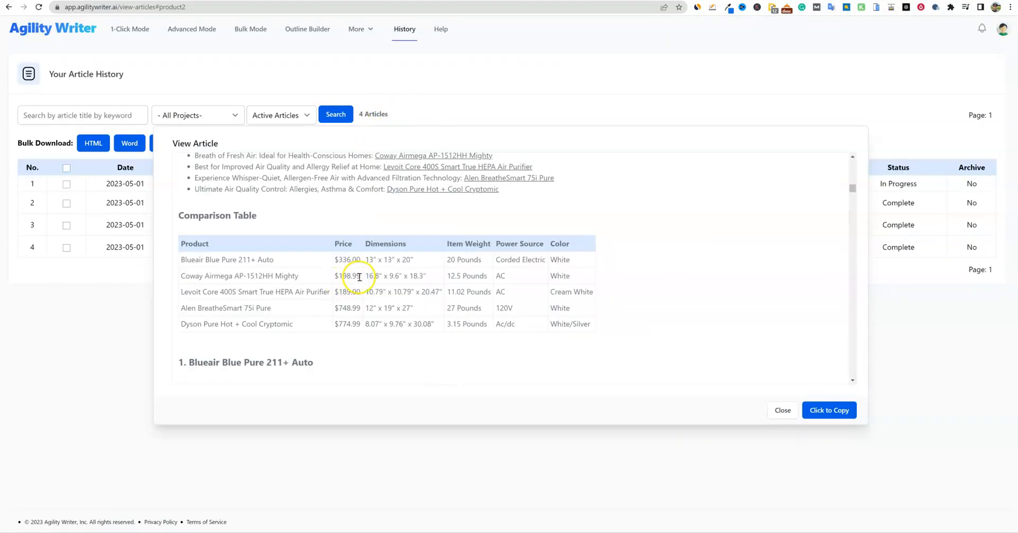
Highlight the Coway Airmega AP-1512HH Mighty row in the Comparison Table, and continue to the Blueair Blue Pure 211+ Auto section
left_click_drag(360, 276, 145, 271)
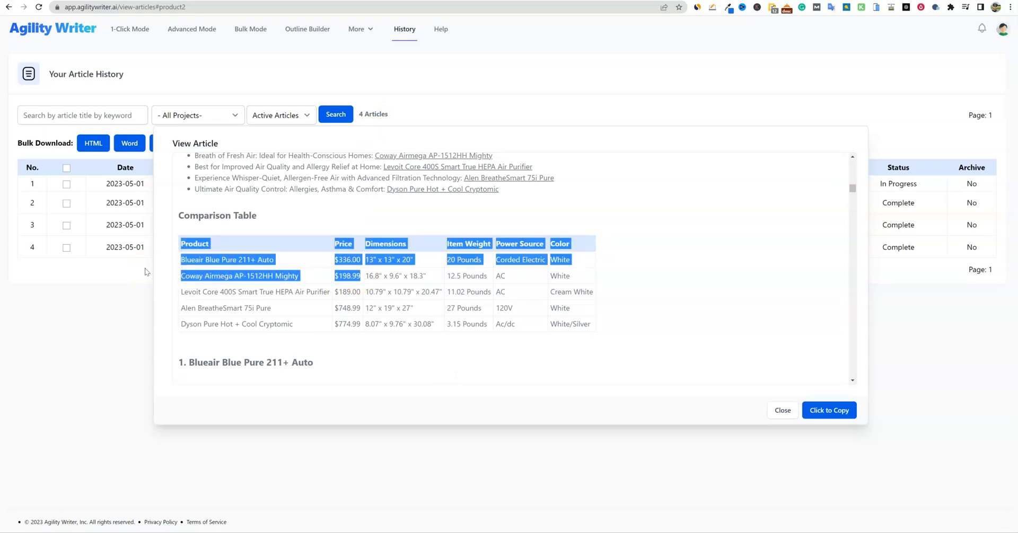
left_click(339, 303)
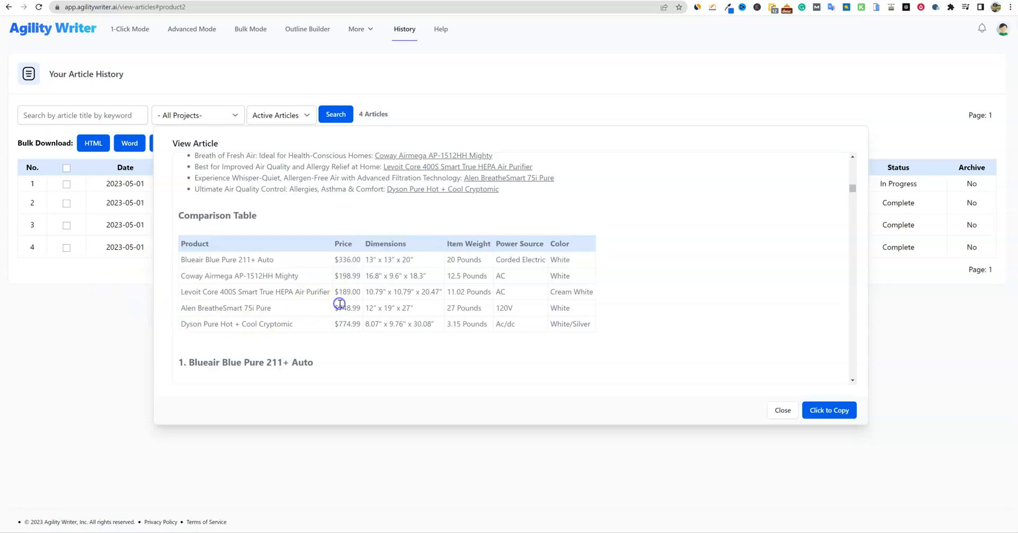
left_click_drag(361, 276, 161, 278)
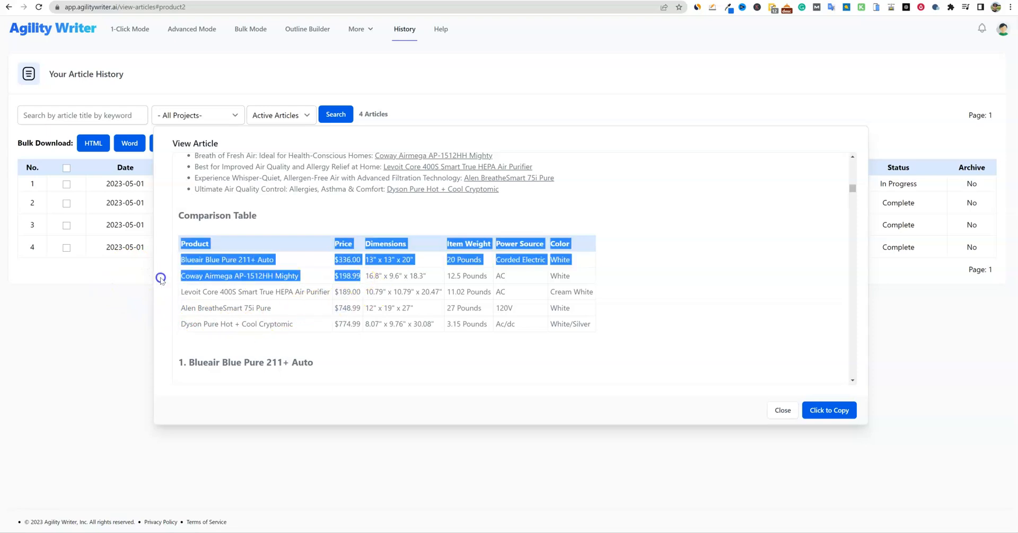
left_click(534, 285)
left_click_drag(580, 279, 183, 273)
scroll(554, 307, "down", 3)
scroll(553, 307, "down", 5)
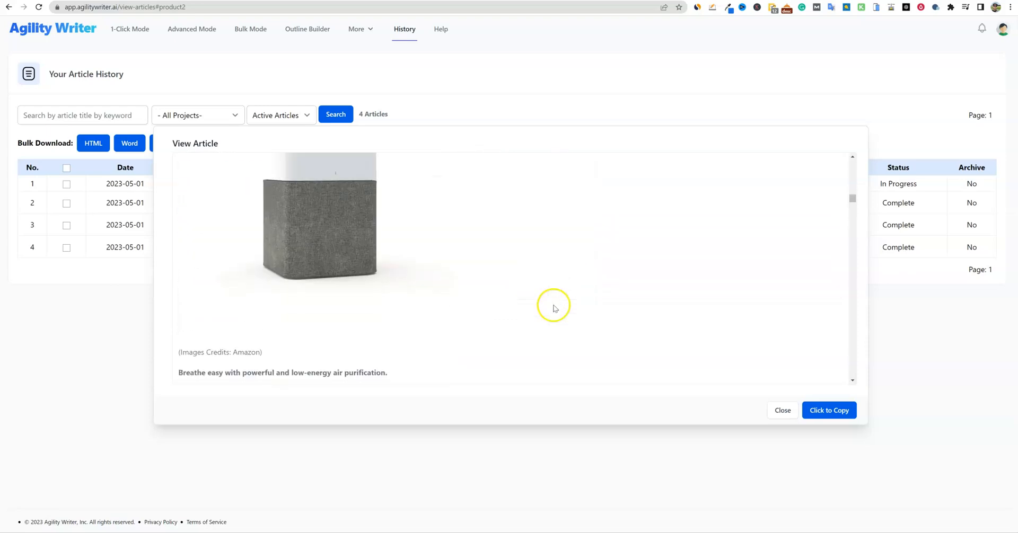
Read the Blueair Blue Pure 211+ Auto highlights and description, and highlight its pros and cons down to Product Info
scroll(286, 284, "up", 1)
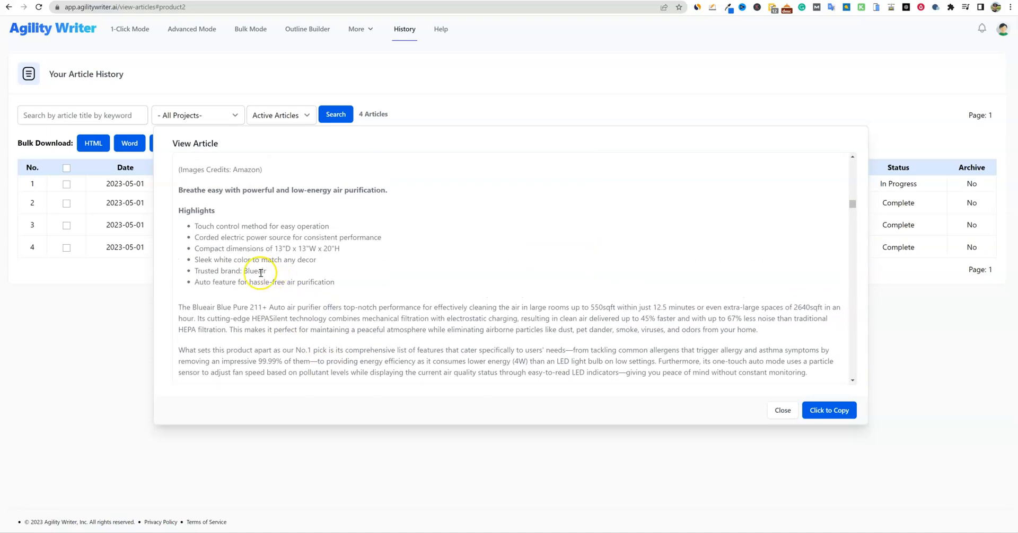
scroll(325, 261, "down", 3)
scroll(367, 272, "up", 3)
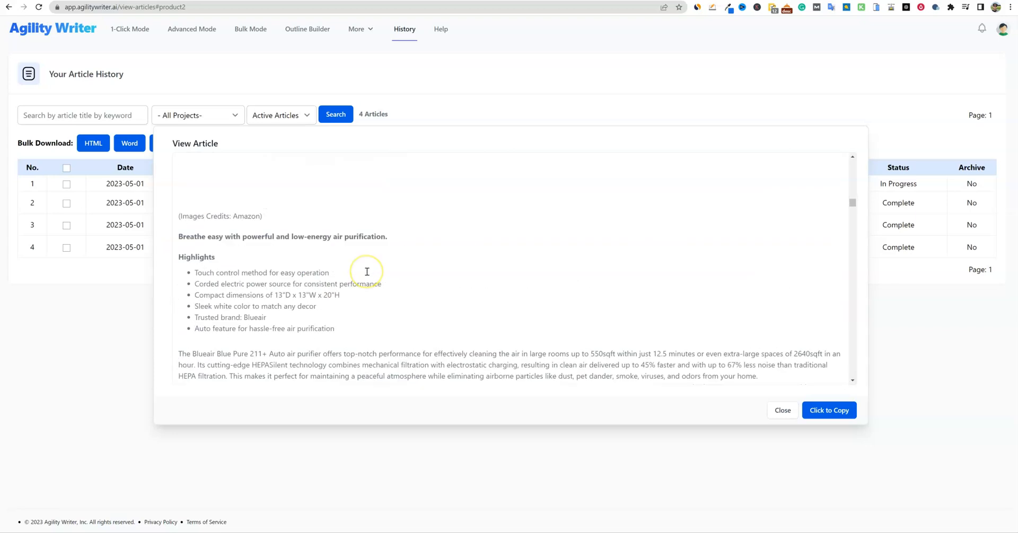
scroll(367, 275, "down", 1)
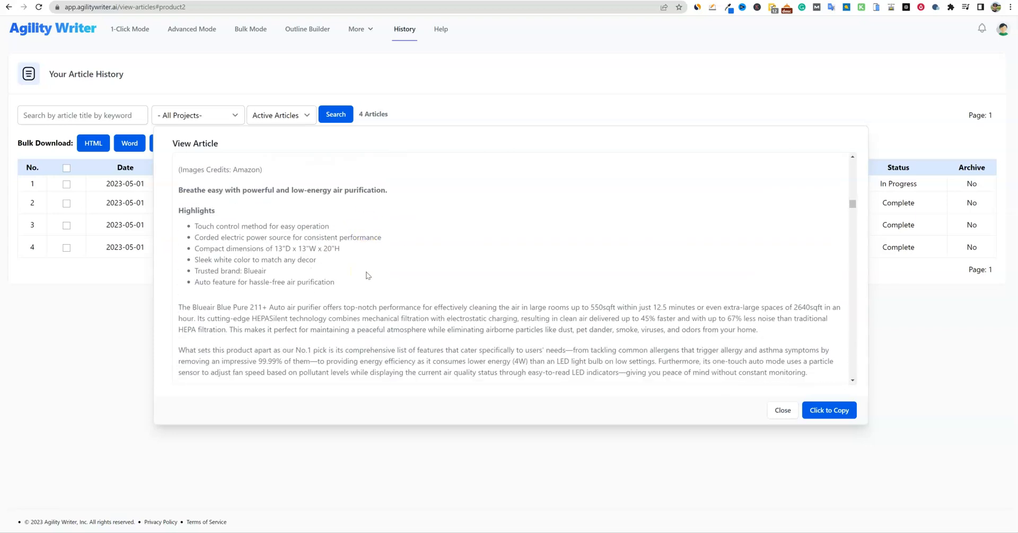
scroll(367, 275, "down", 2)
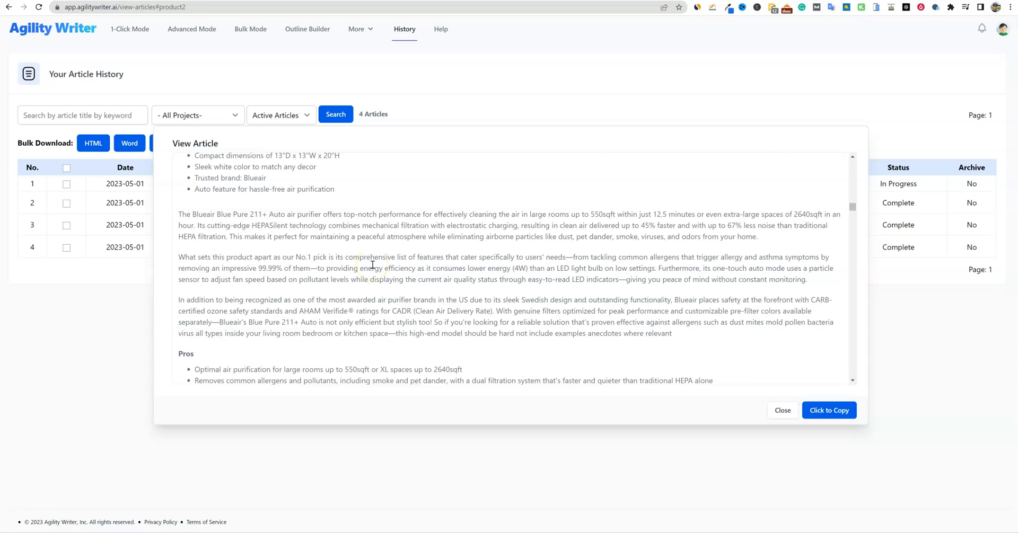
scroll(373, 265, "down", 3)
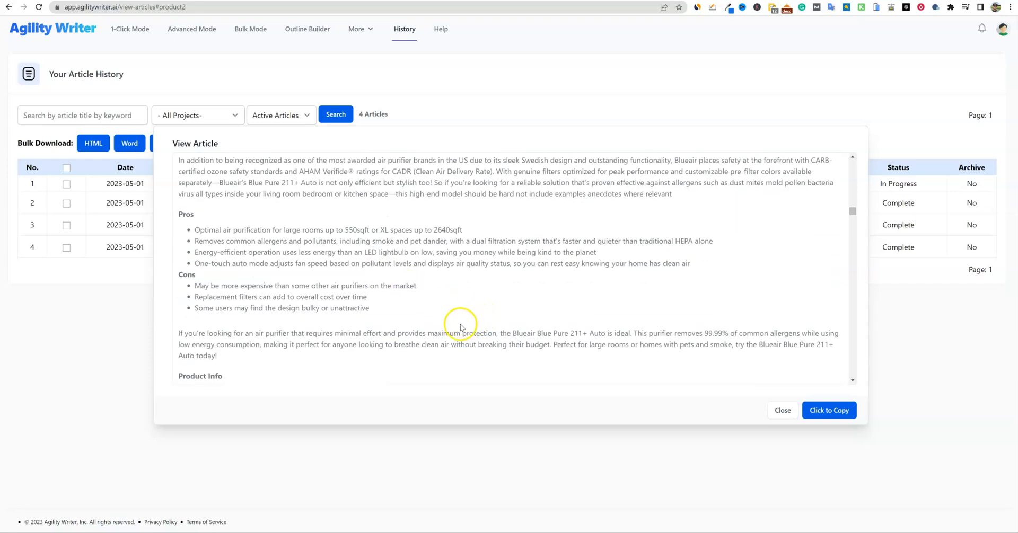
left_click_drag(239, 376, 201, 250)
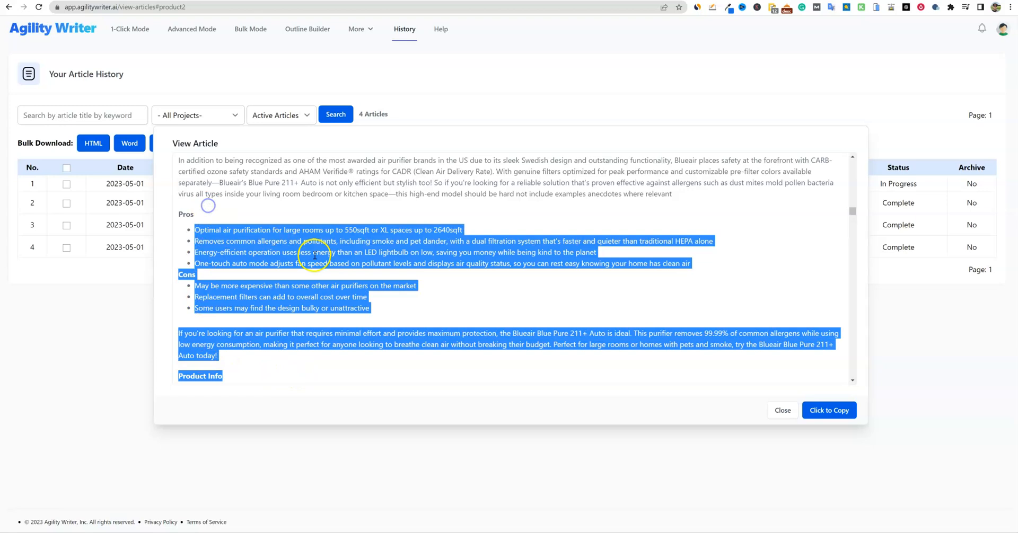
left_click(315, 255)
Skim the remaining product reviews, from the Coway and Levoit Core 400S to the Dyson Pure Hot + Cool Cryptomic
scroll(317, 262, "down", 5)
scroll(347, 266, "down", 15)
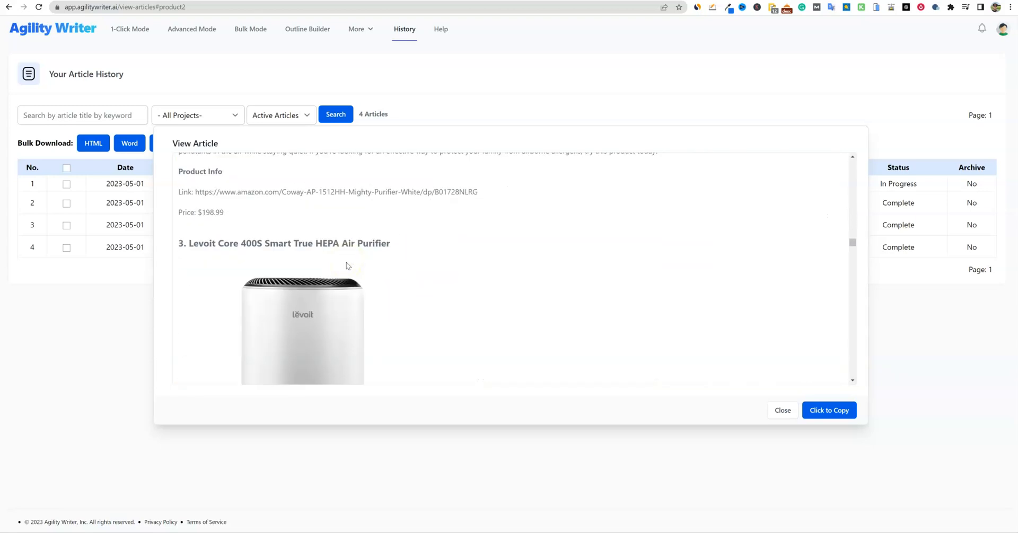
scroll(346, 265, "down", 10)
scroll(346, 266, "up", 9)
scroll(347, 265, "down", 20)
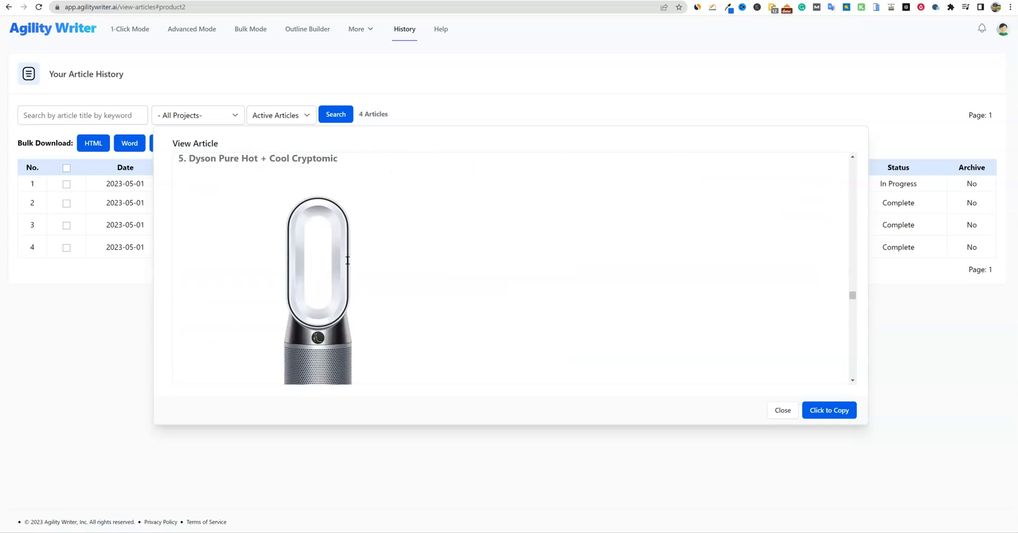
Examine the per-product pros and cons tables in the air purifier article, continuing to the facts and source URLs
scroll(347, 261, "down", 15)
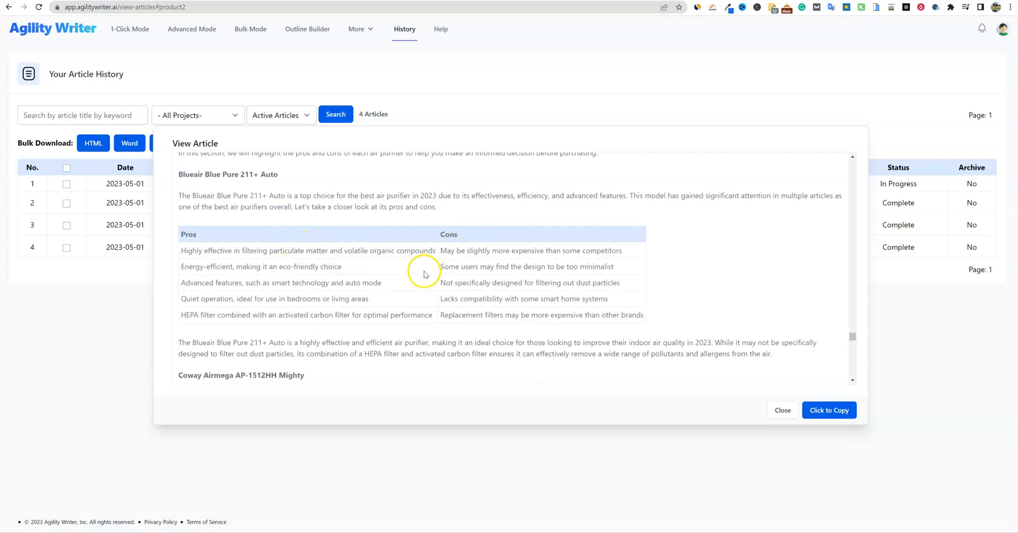
scroll(420, 268, "down", 6)
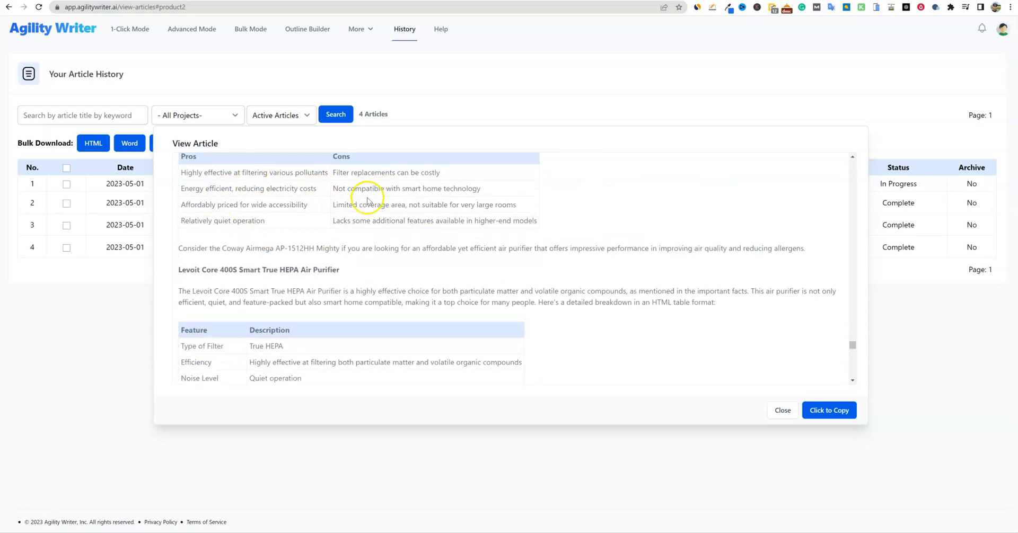
scroll(355, 209, "down", 3)
scroll(339, 223, "down", 15)
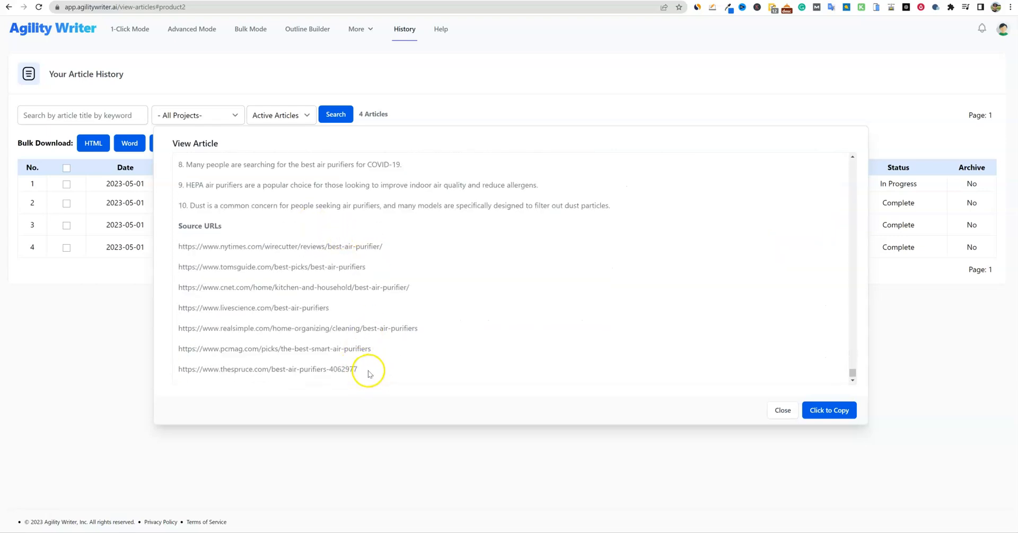
Highlight the entire Source URLs list at the end of the air purifier article, then clear the selection
scroll(393, 378, "up", 3)
scroll(390, 380, "down", 3)
left_click_drag(376, 375, 169, 220)
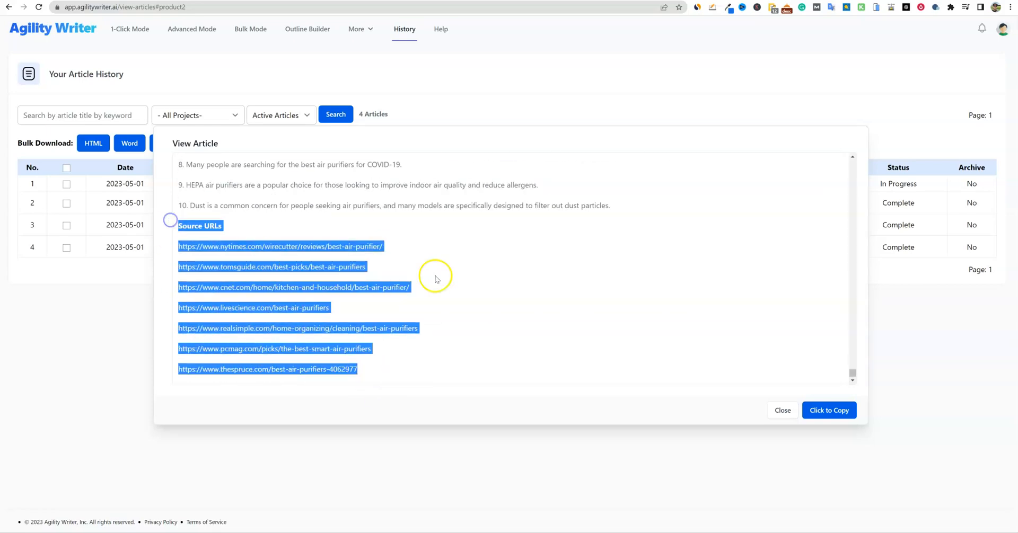
left_click(466, 277)
Highlight individual source URLs one by one, including the nytimes, tomsguide, cnet, livescience, pcmag and realsimple links
left_click_drag(214, 247, 337, 247)
left_click_drag(216, 267, 334, 267)
left_click_drag(214, 288, 325, 288)
left_click_drag(221, 309, 329, 309)
left_click_drag(208, 349, 348, 349)
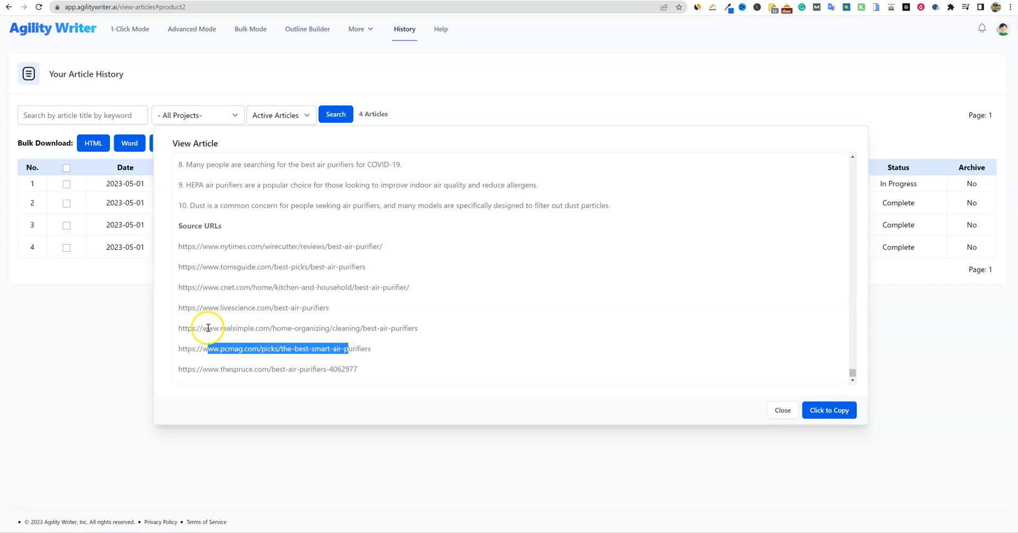
left_click_drag(208, 328, 380, 328)
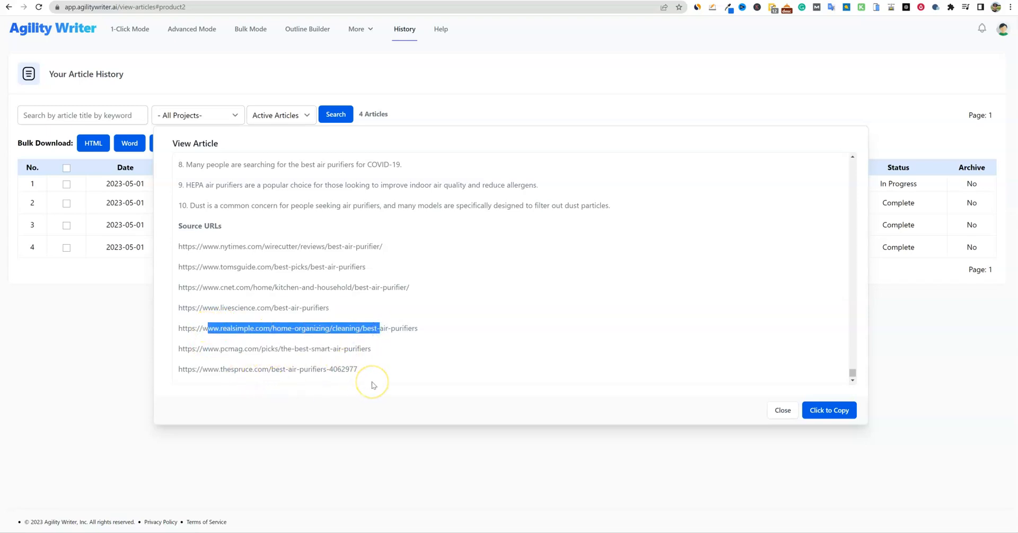
Highlight the source links together once more and close the air purifier article
left_click_drag(366, 371, 186, 246)
left_click(364, 228)
scroll(529, 316, "up", 5)
scroll(528, 316, "up", 10)
left_click(883, 411)
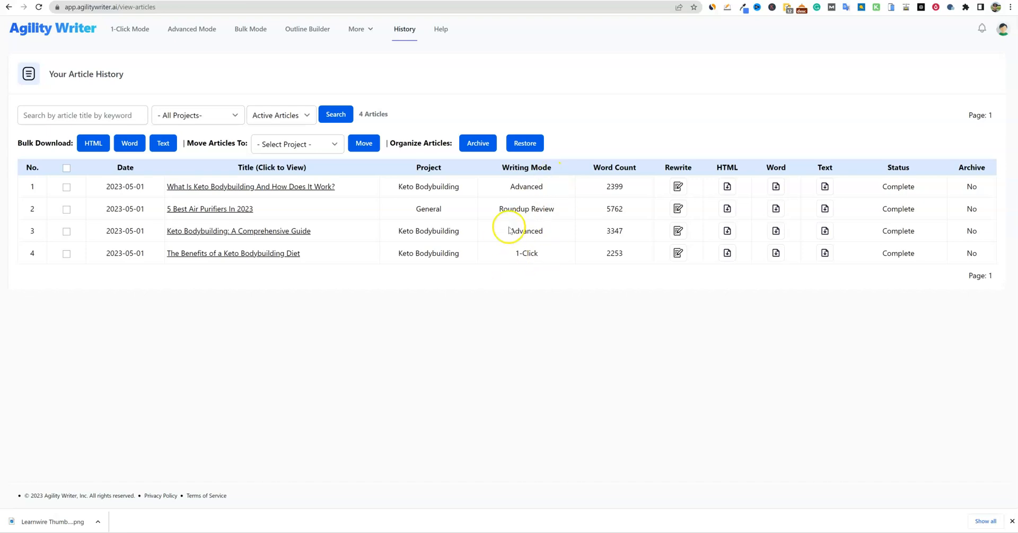
Highlight the Writing Mode entries in the article history, covering the Advanced, Roundup Review and 1-Click articles
double_click(518, 187)
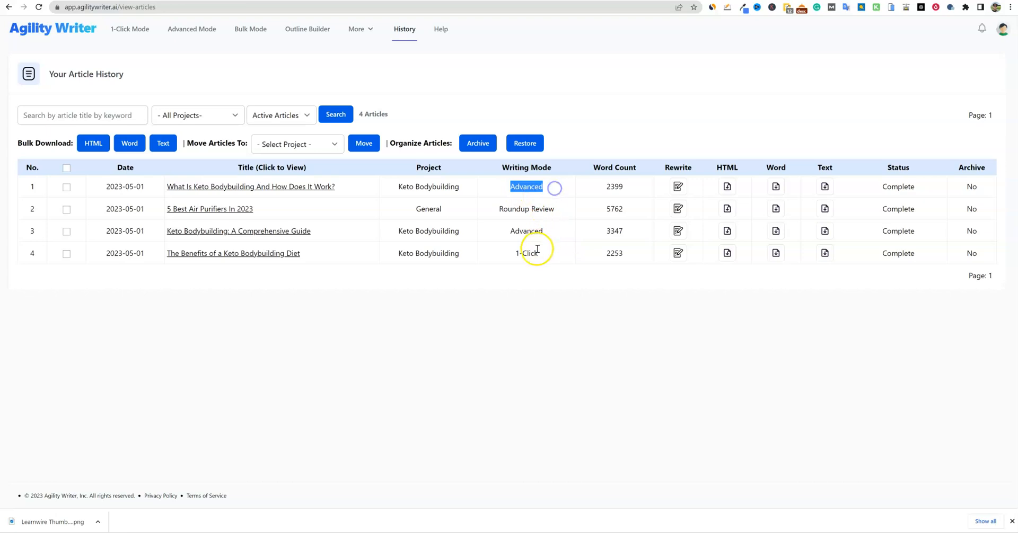
left_click(539, 232)
left_click_drag(538, 231, 503, 182)
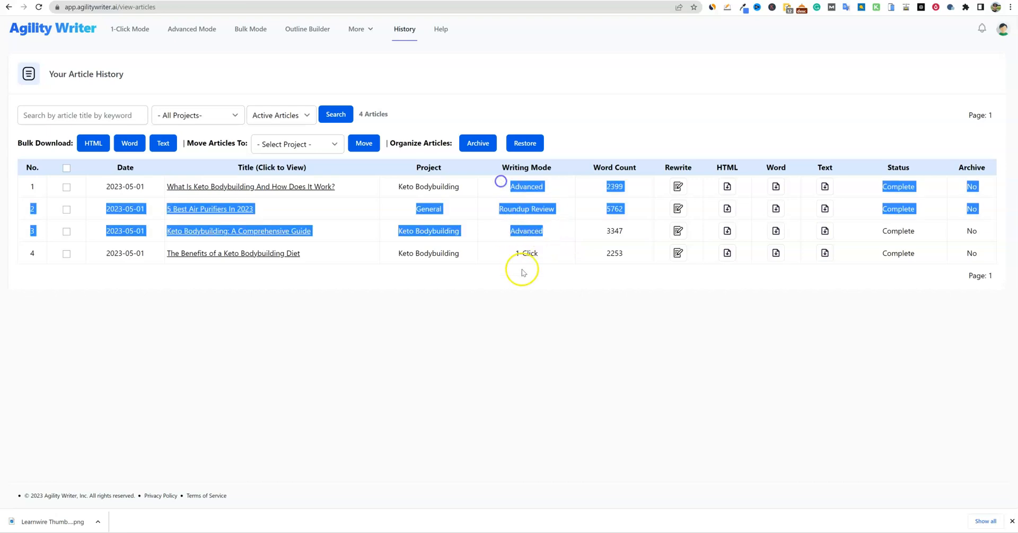
left_click(541, 272)
left_click_drag(546, 257, 420, 254)
left_click(491, 316)
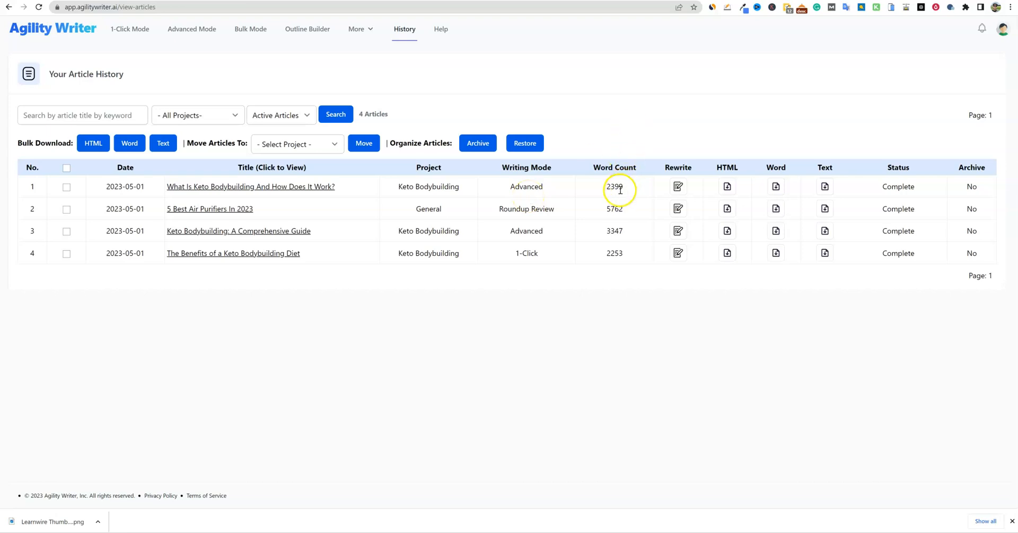
Open "What Is Keto Bodybuilding And How Does It Work?", highlight its Key Takeaways, and read the ketogenic diet overview
left_click(273, 187)
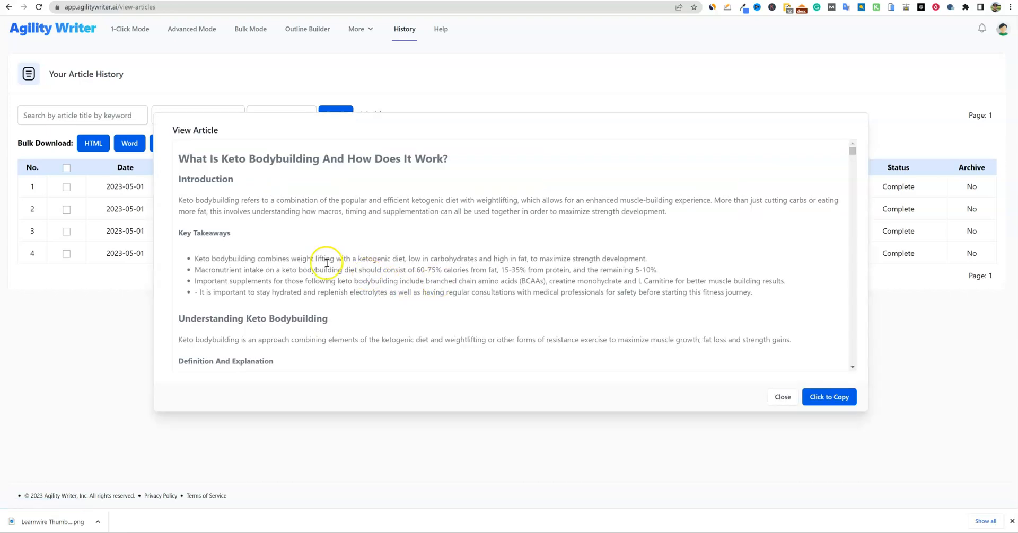
left_click_drag(175, 237, 769, 292)
scroll(396, 267, "down", 1)
scroll(396, 266, "down", 6)
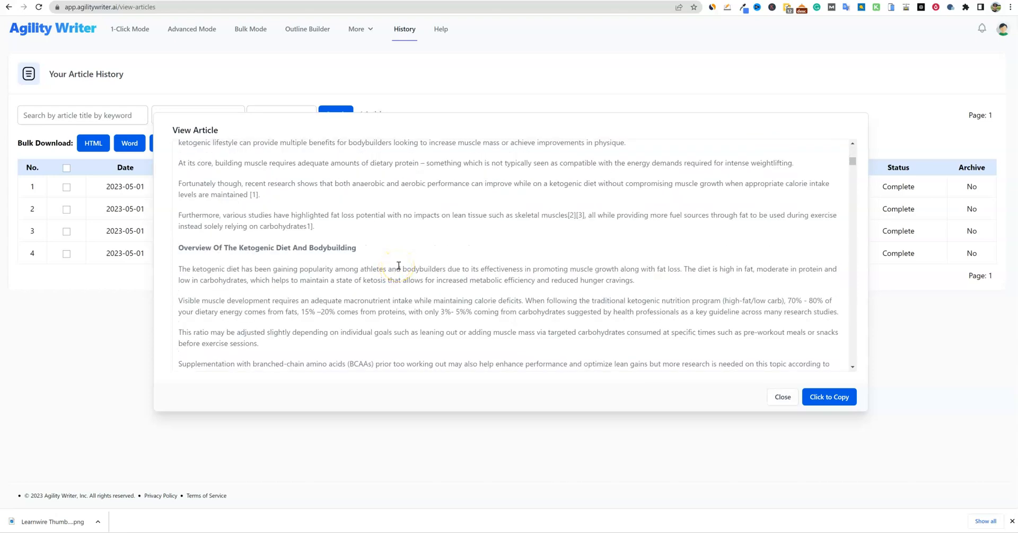
scroll(399, 266, "down", 1)
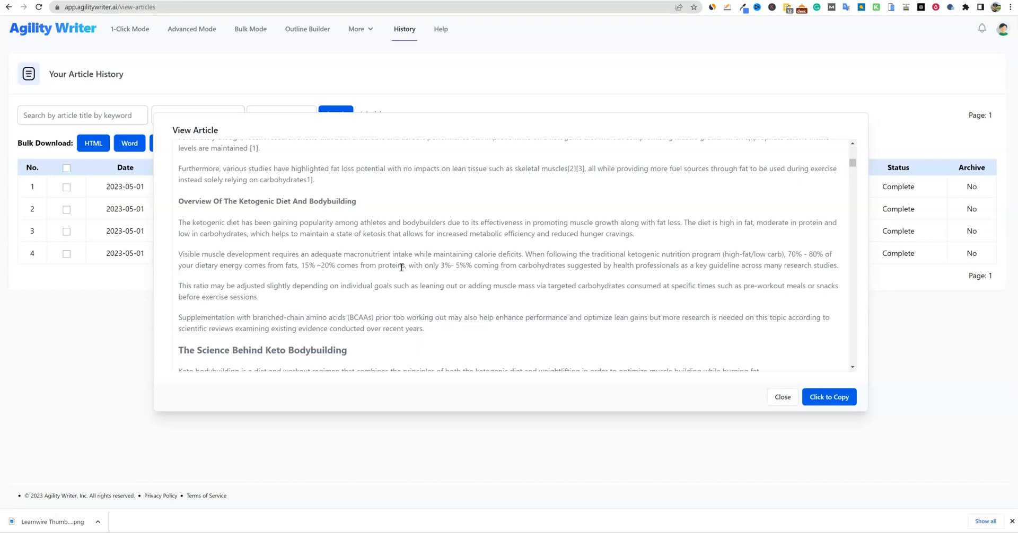
Read the keto article's sections on the science, metabolism and fat loss, and Putting Keto Bodybuilding Into Action
scroll(424, 273, "down", 3)
scroll(433, 275, "down", 5)
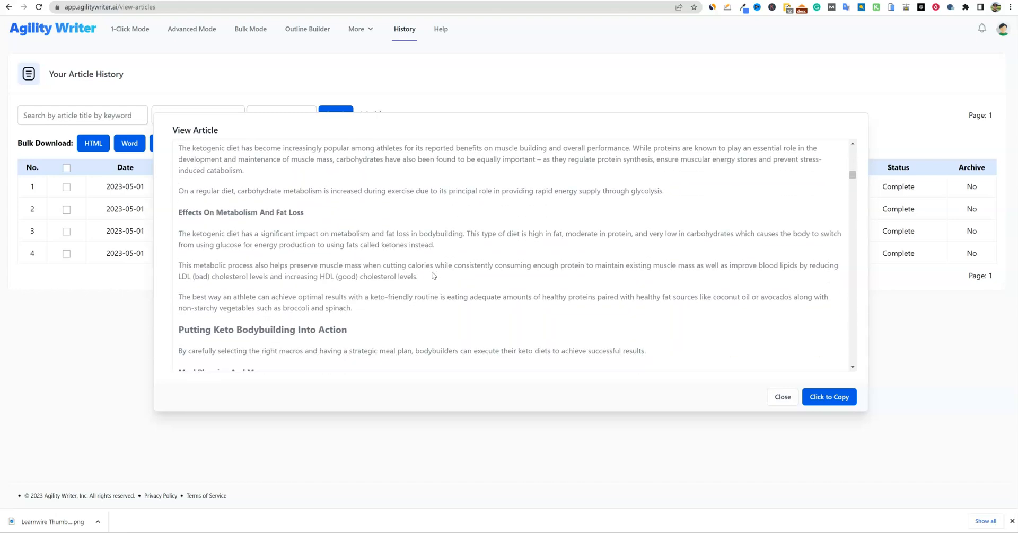
scroll(432, 276, "down", 4)
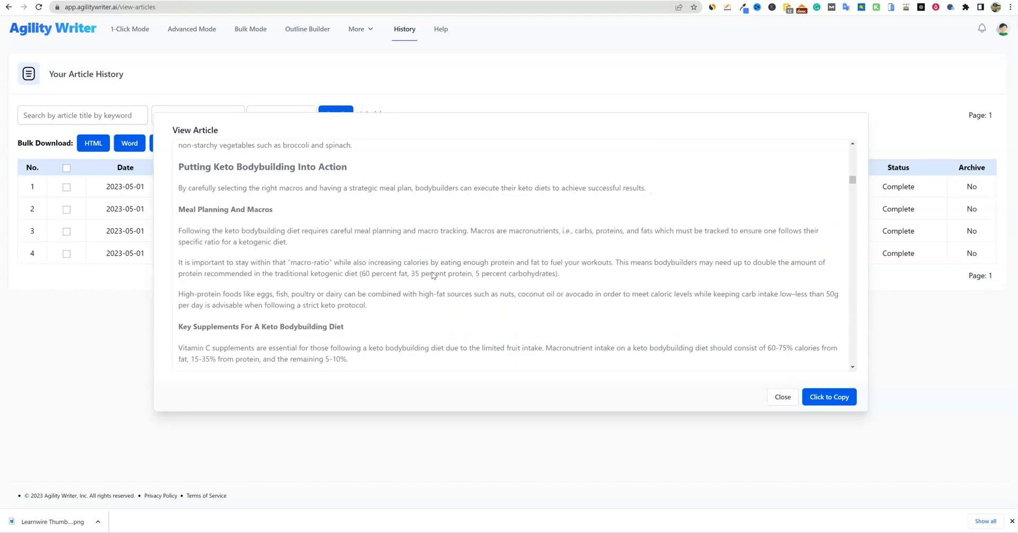
scroll(433, 272, "up", 3)
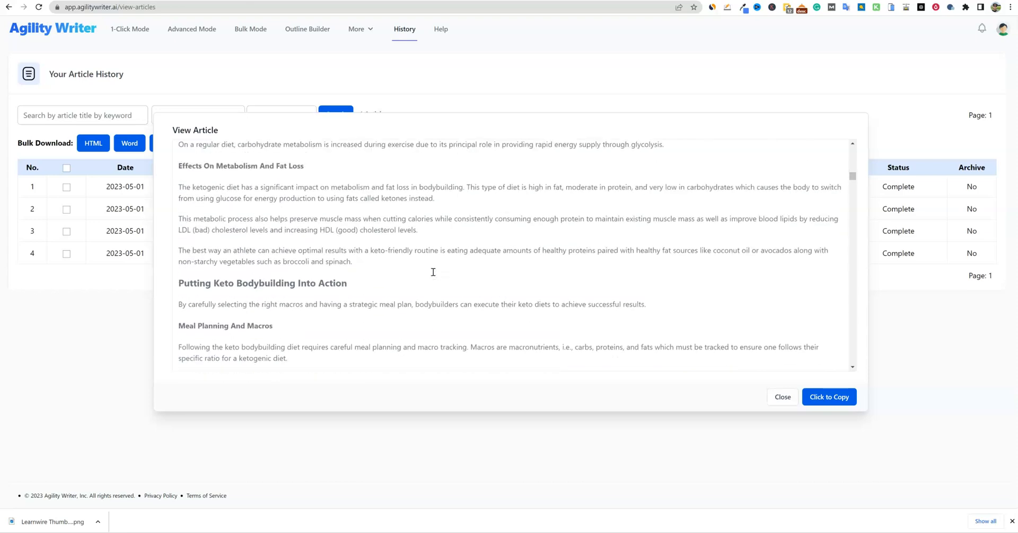
scroll(433, 272, "down", 6)
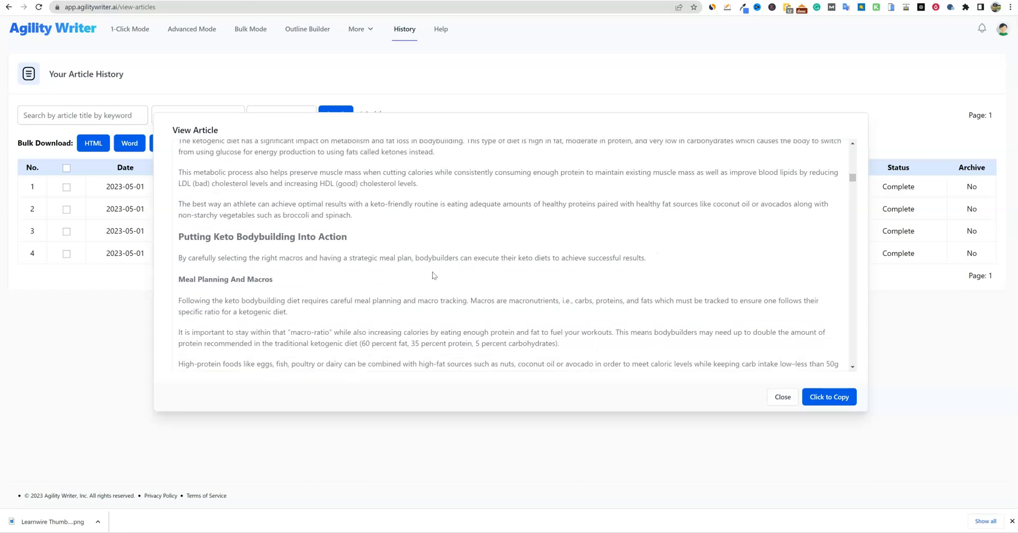
Read the keto article's tips for a successful journey, common FAQs and conclusion
scroll(434, 271, "down", 4)
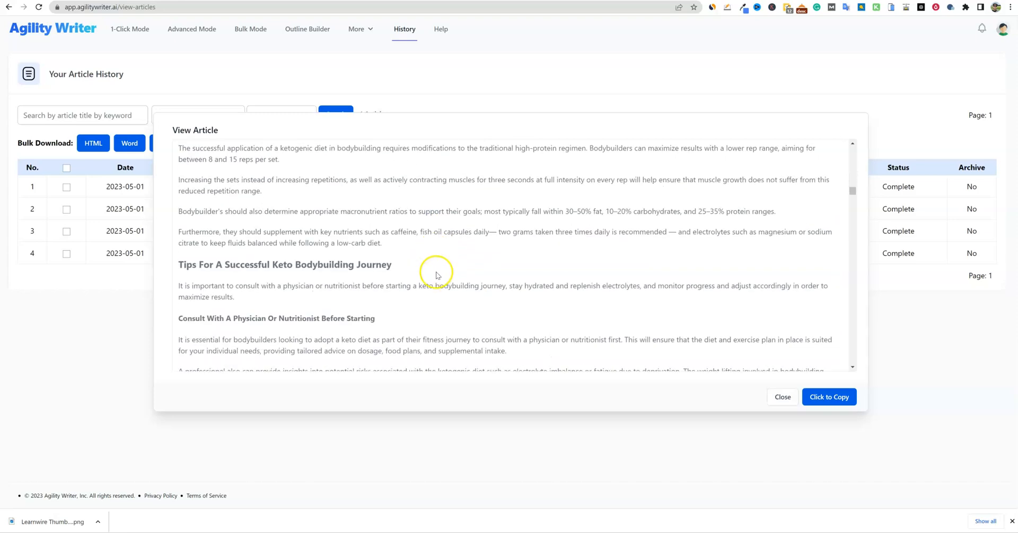
scroll(437, 273, "down", 8)
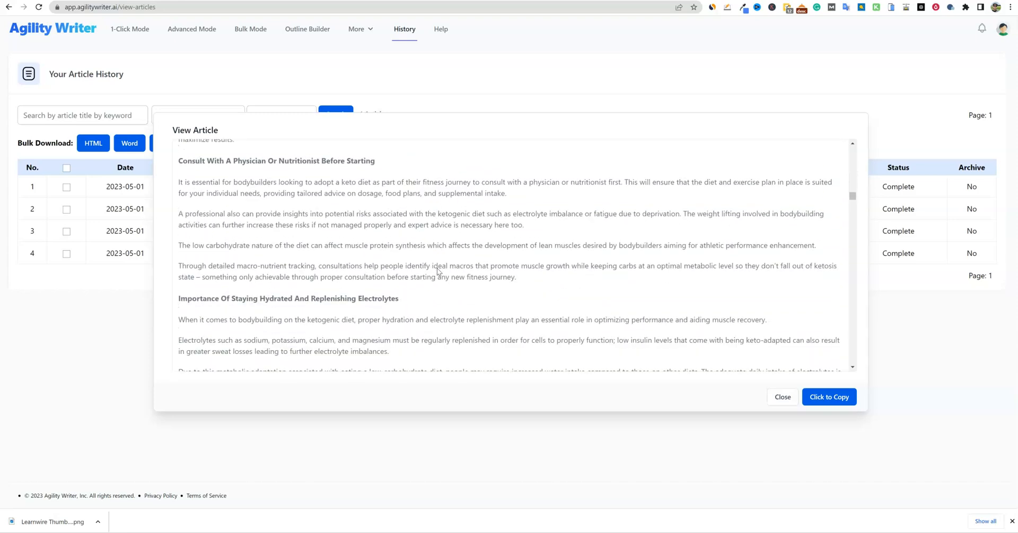
scroll(437, 272, "down", 10)
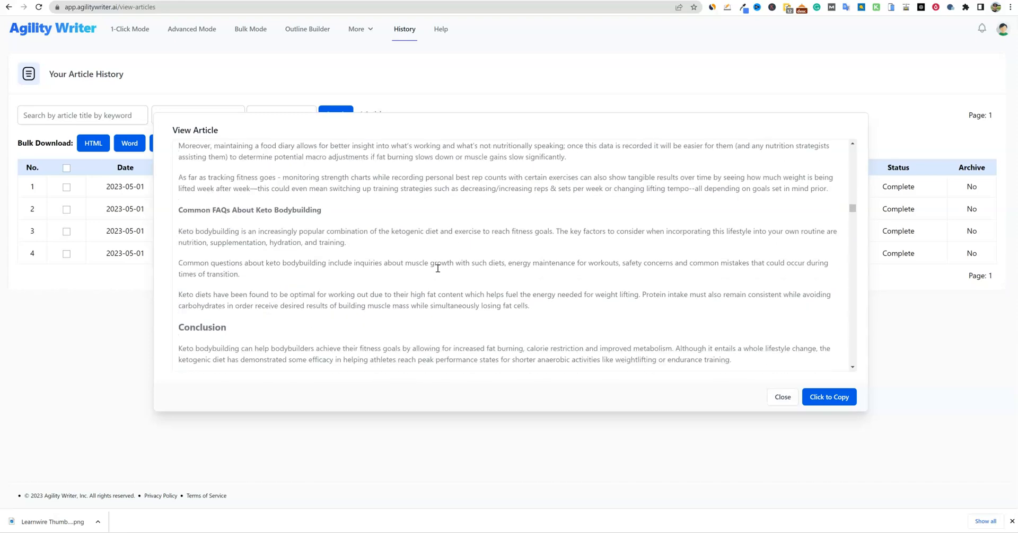
Examine the facts and source URLs listed for each section after the keto article's end
scroll(437, 269, "down", 10)
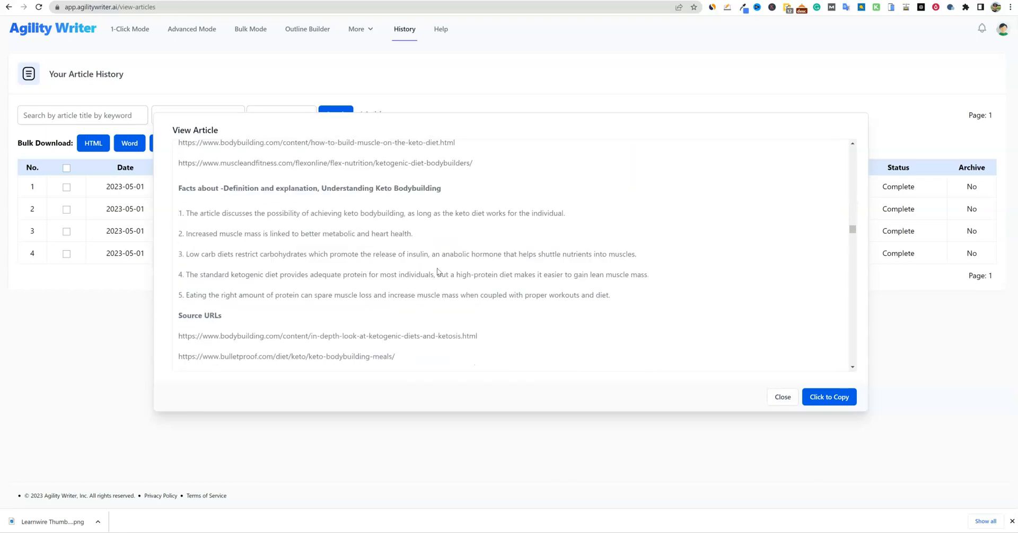
scroll(437, 270, "down", 10)
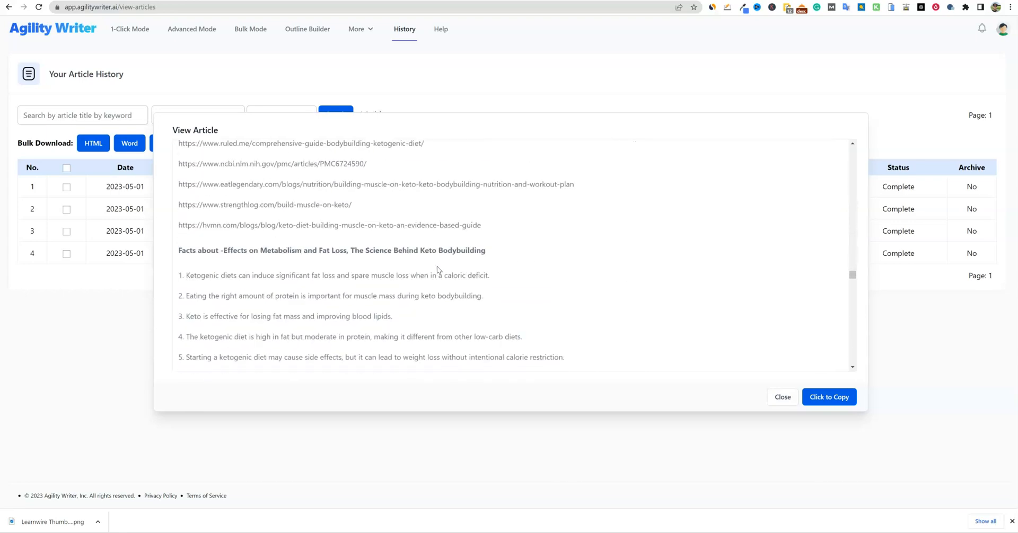
scroll(437, 270, "down", 10)
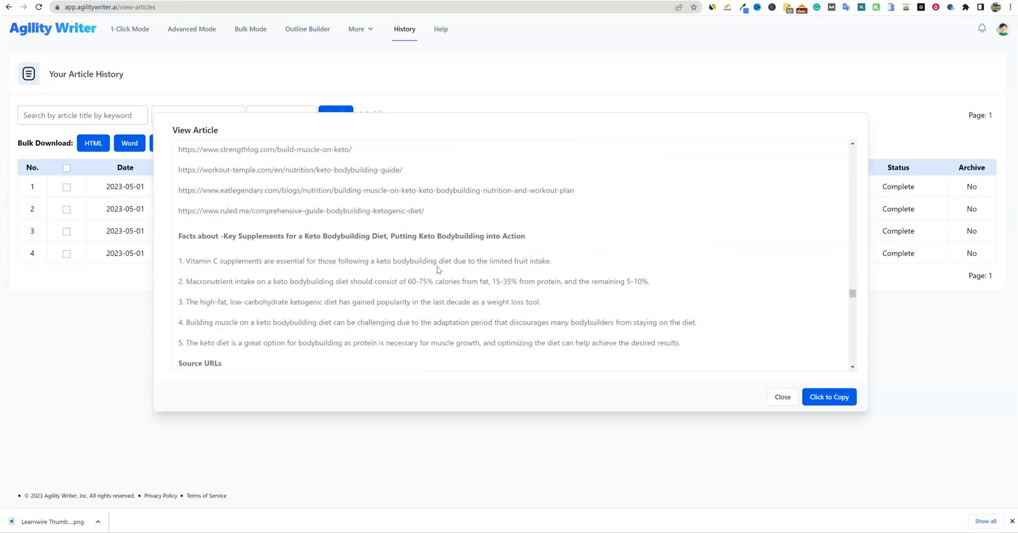
scroll(438, 270, "down", 10)
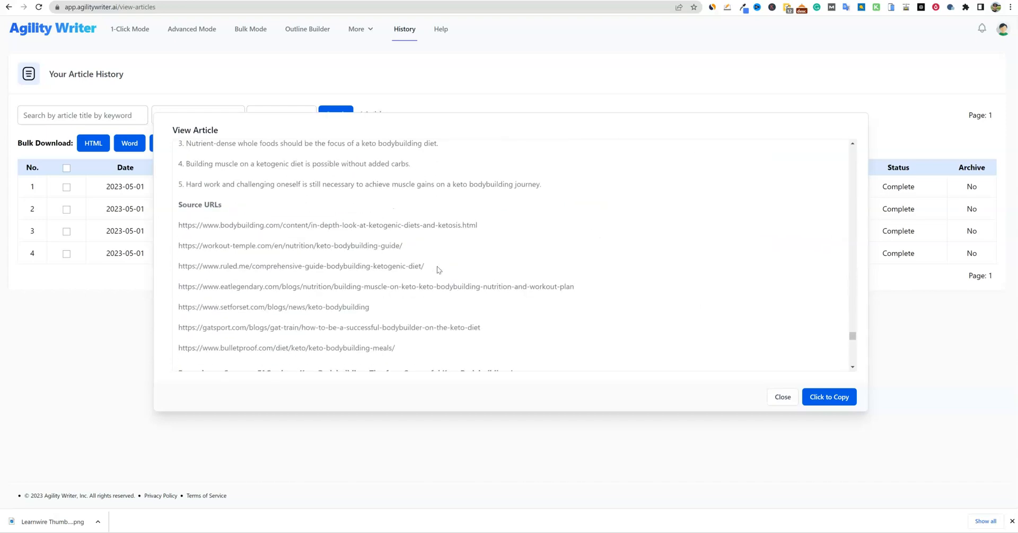
Check the keto article's FAQs, catchy titles and meta descriptions, and return to its Conclusion
scroll(437, 270, "down", 4)
scroll(437, 270, "up", 6)
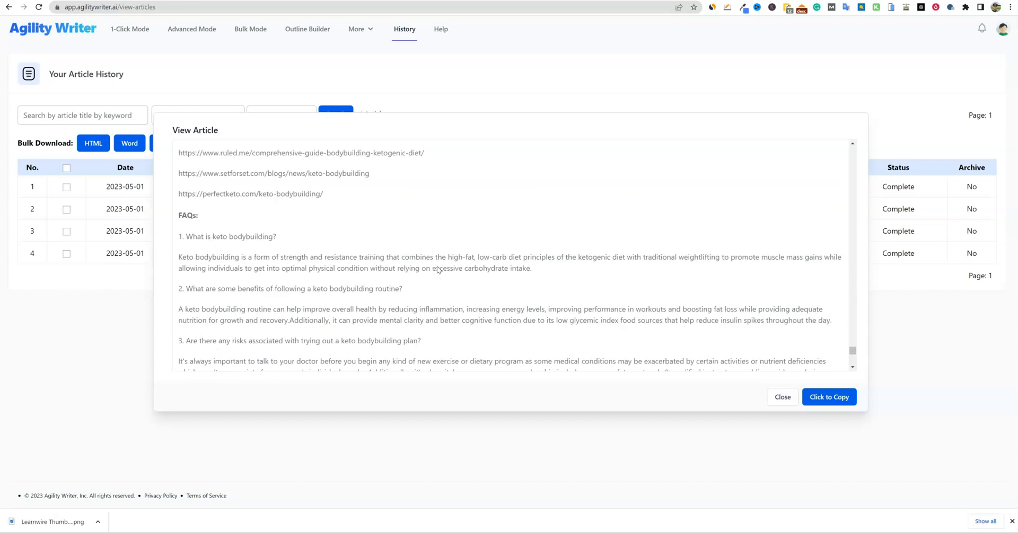
scroll(438, 267, "down", 6)
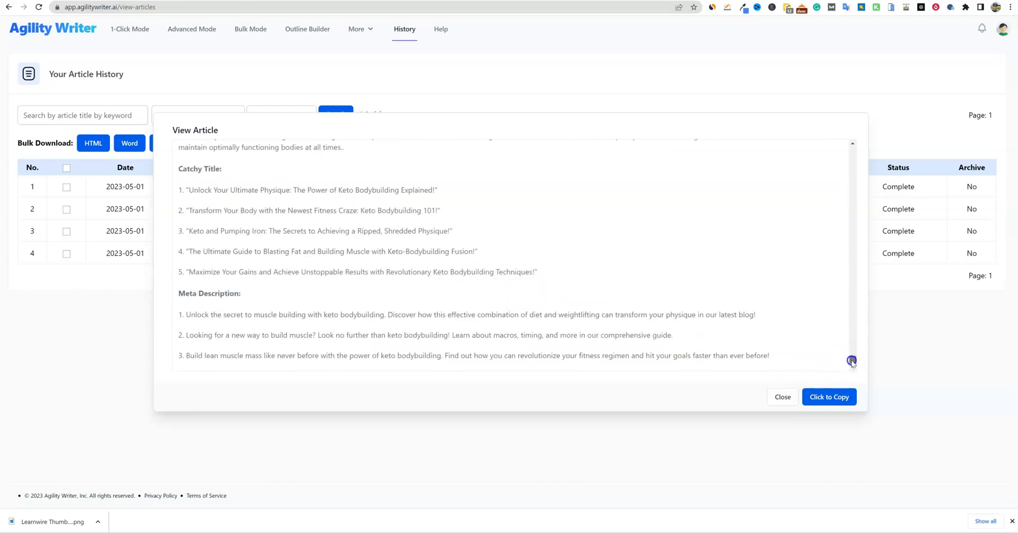
left_click_drag(852, 361, 829, 216)
scroll(462, 219, "up", 3)
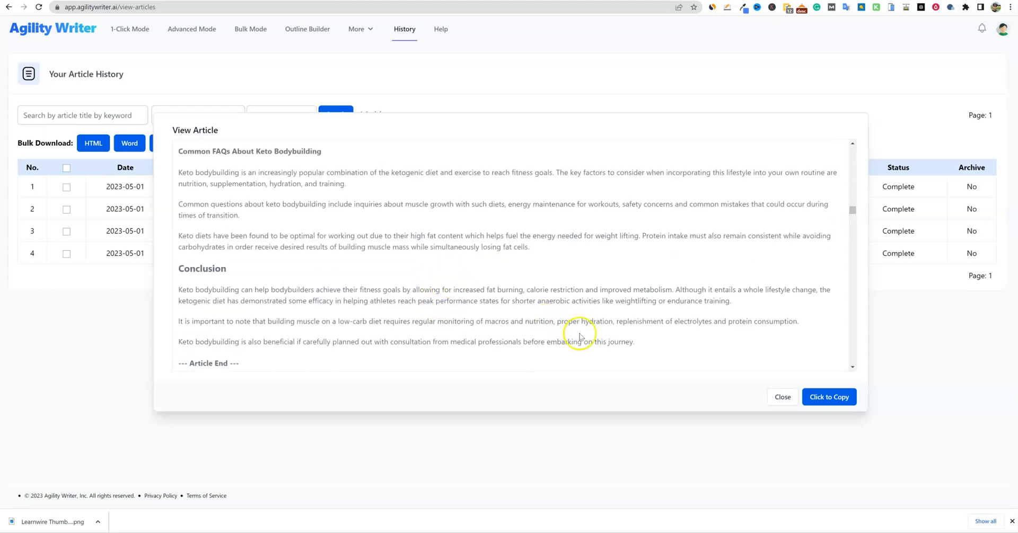
Copy the keto article's text from its title through the Conclusion, and open Originality.AI in a new browser tab
left_click_drag(639, 343, 184, 157)
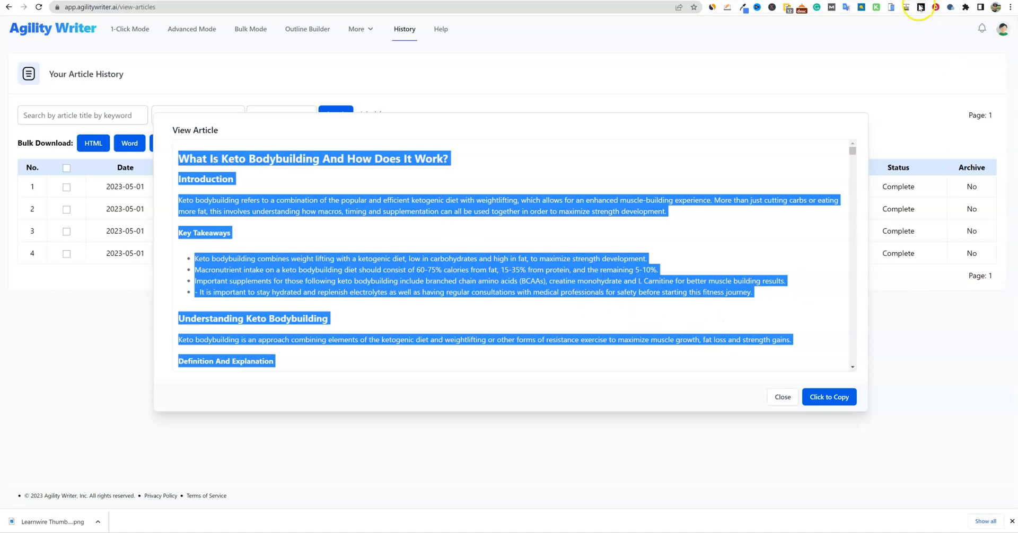
key("ctrl+t")
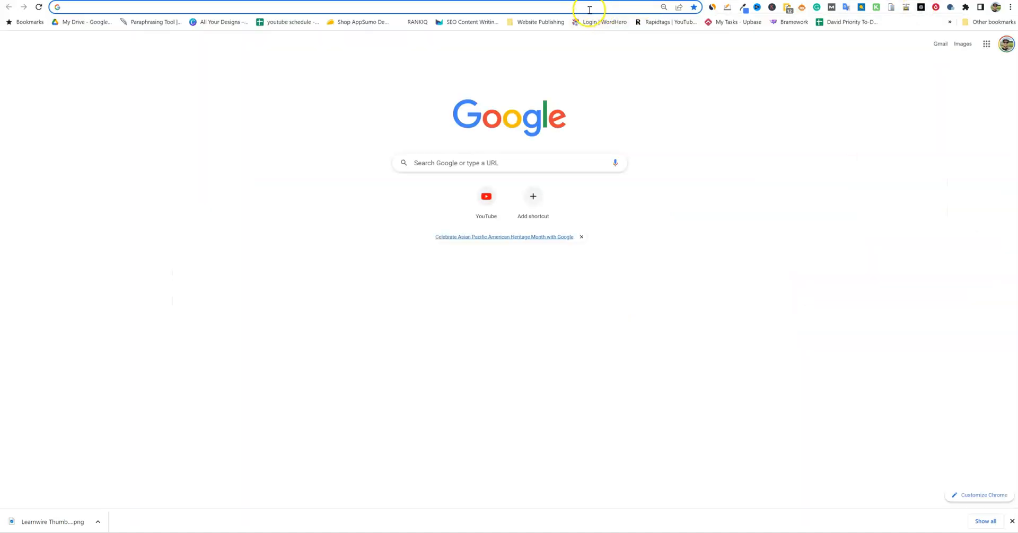
left_click(588, 9)
type("orig")
key("Return")
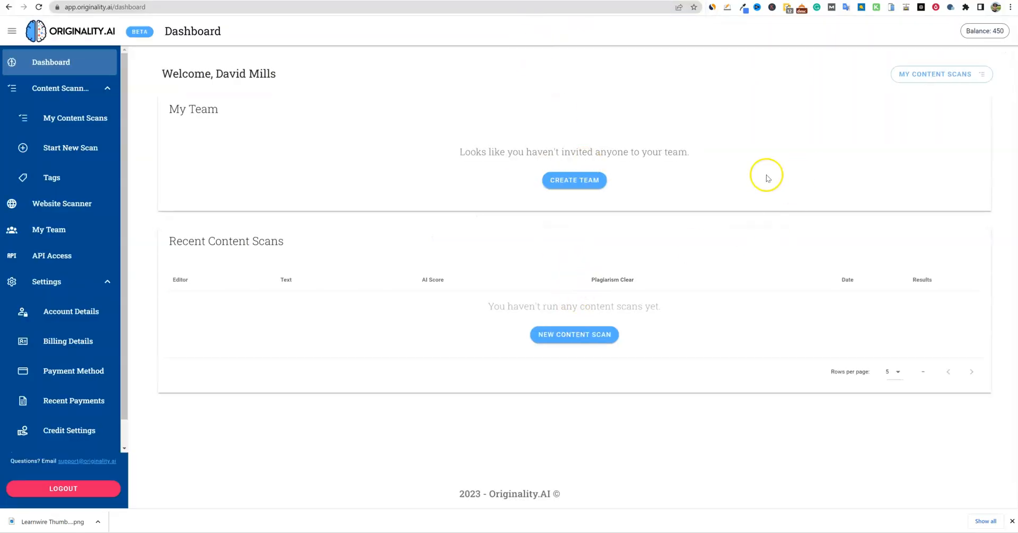
Start a new content scan, paste the copied keto article, and scan it with Detect AI enabled
left_click(568, 333)
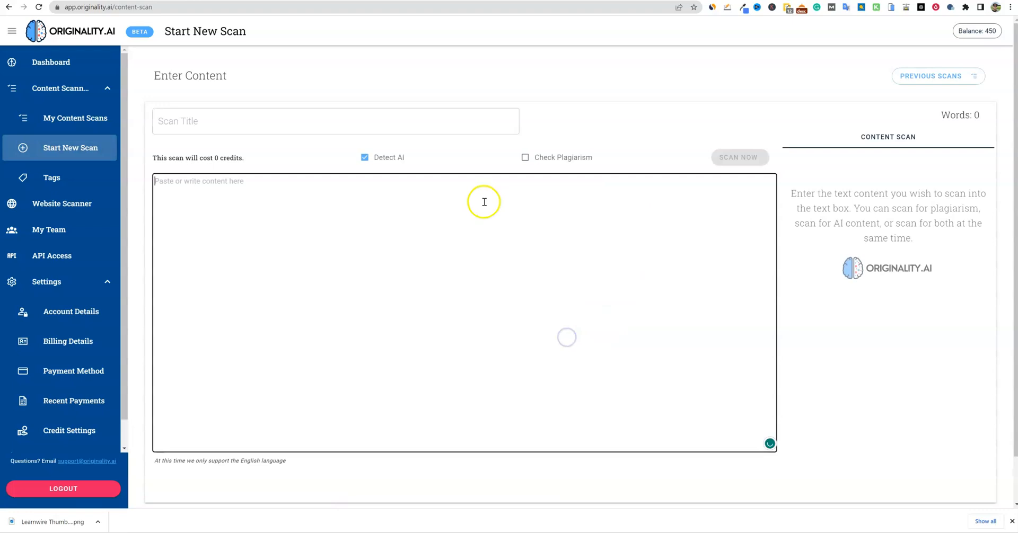
left_click(473, 195)
key("ctrl+v")
left_click(747, 156)
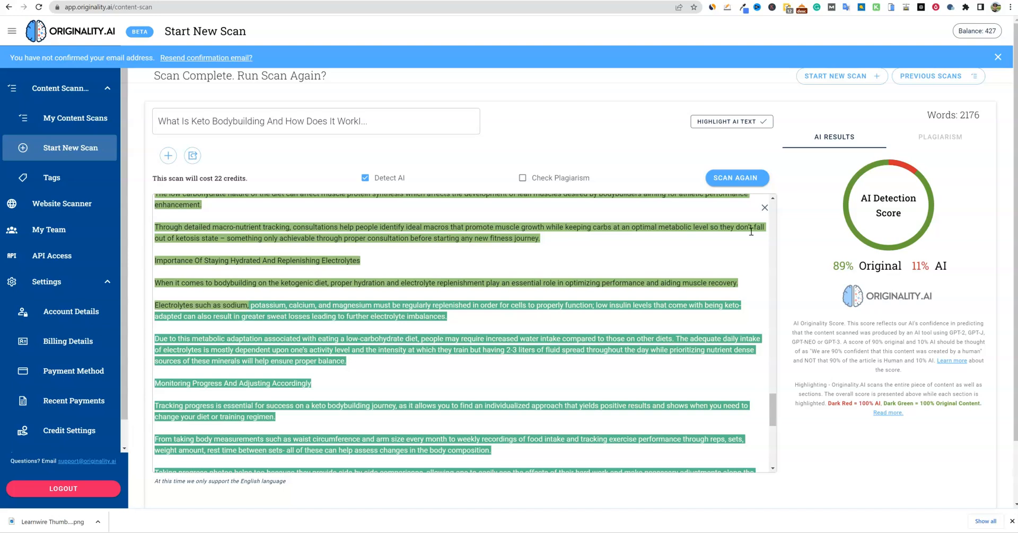
Examine the AI detection score and the colour-highlighted passages throughout the scanned article, ending at its introduction
left_click_drag(853, 270, 822, 267)
left_click(821, 229)
scroll(561, 380, "down", 1)
scroll(561, 380, "up", 3)
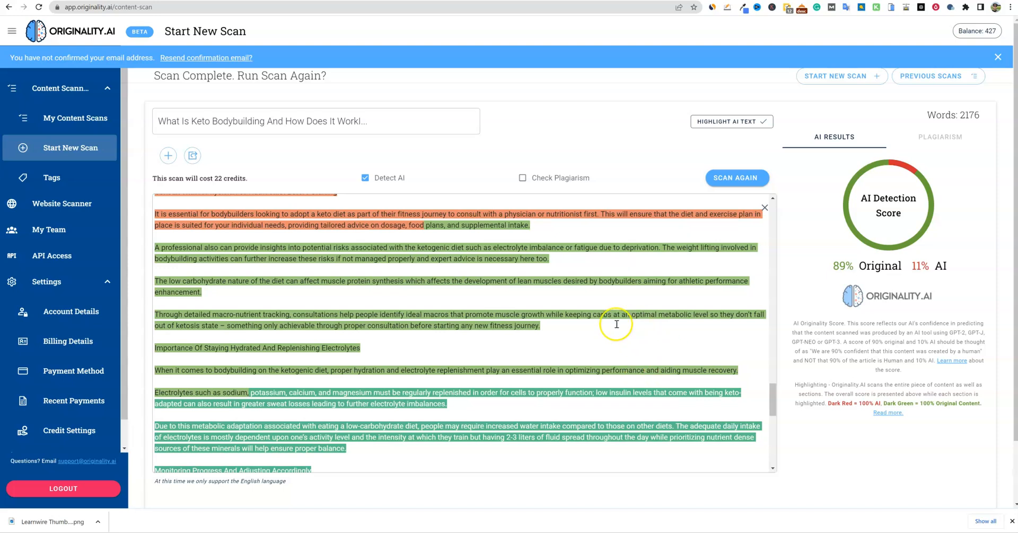
left_click(364, 268)
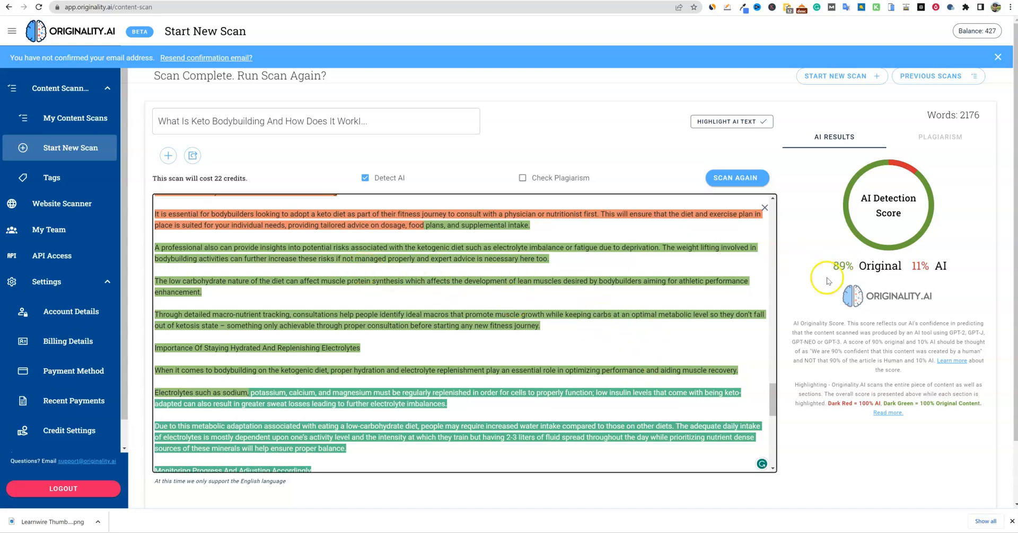
scroll(573, 347, "down", 10)
scroll(573, 347, "up", 15)
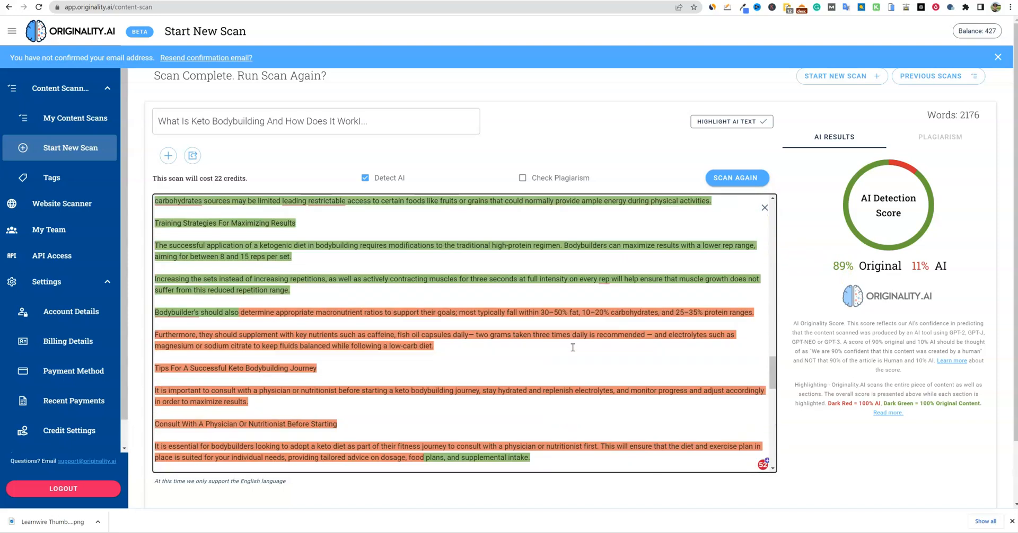
scroll(572, 347, "up", 1)
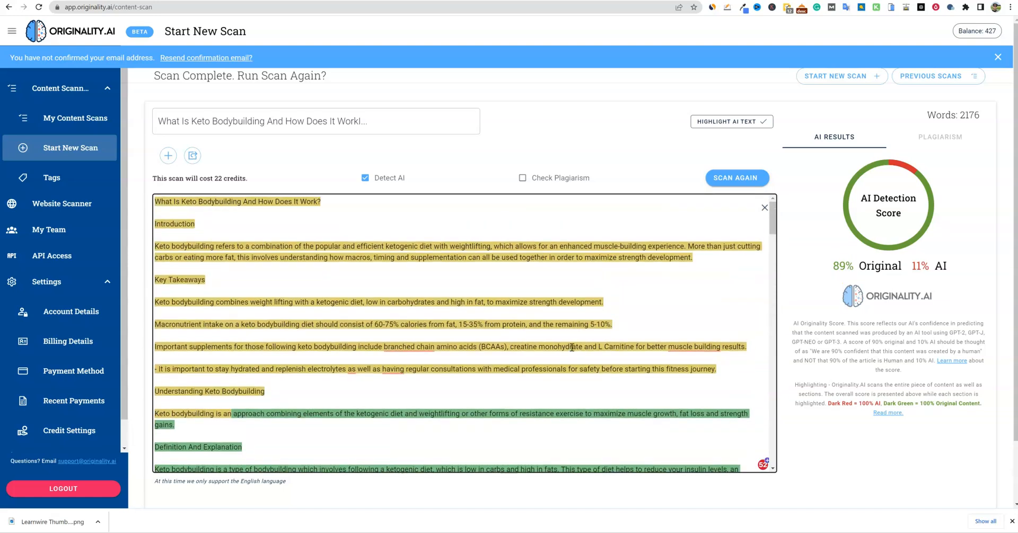
left_click(632, 144)
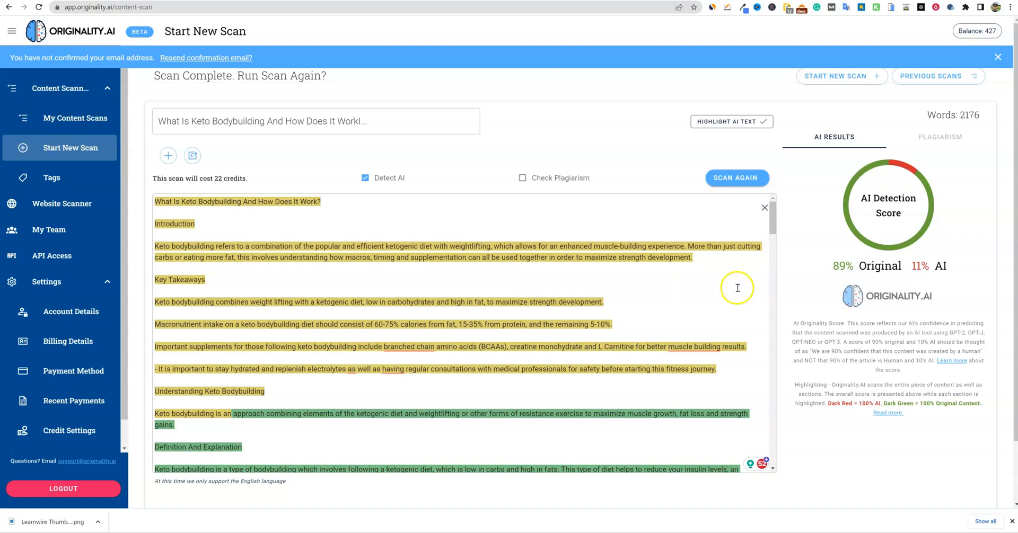
Check the scan's Original percentage again alongside the highlighted article text
left_click_drag(856, 266, 817, 270)
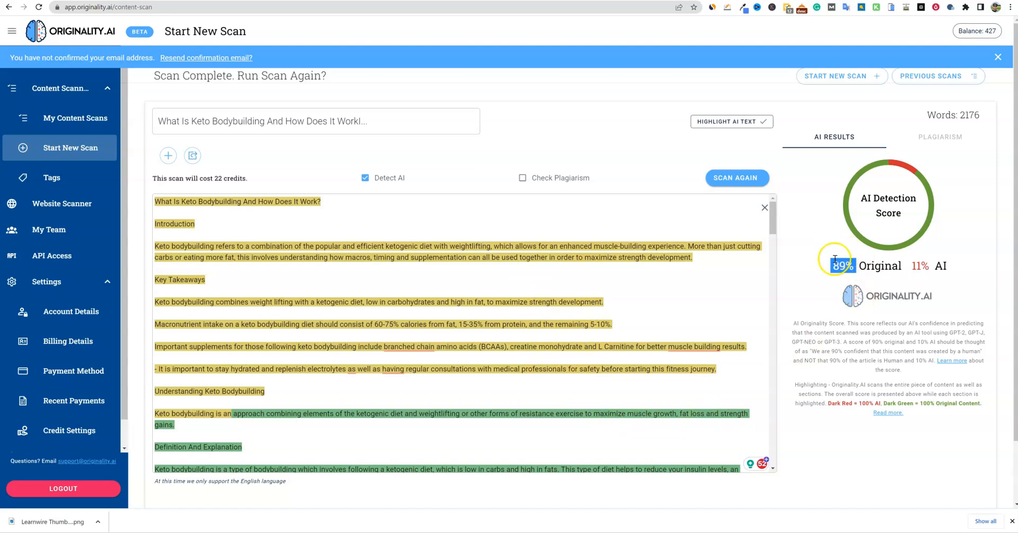
left_click_drag(818, 266, 880, 275)
left_click(791, 236)
scroll(599, 416, "down", 3)
scroll(625, 409, "up", 3)
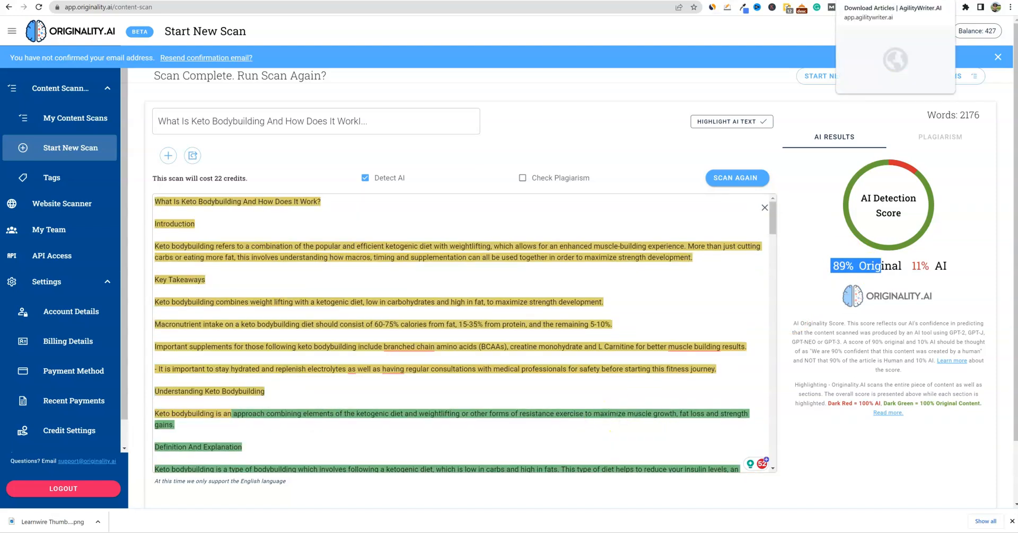
Switch back to Agility Writer's article history and clear the text selection in the open keto article
key("ctrl+Tab")
left_click(480, 233)
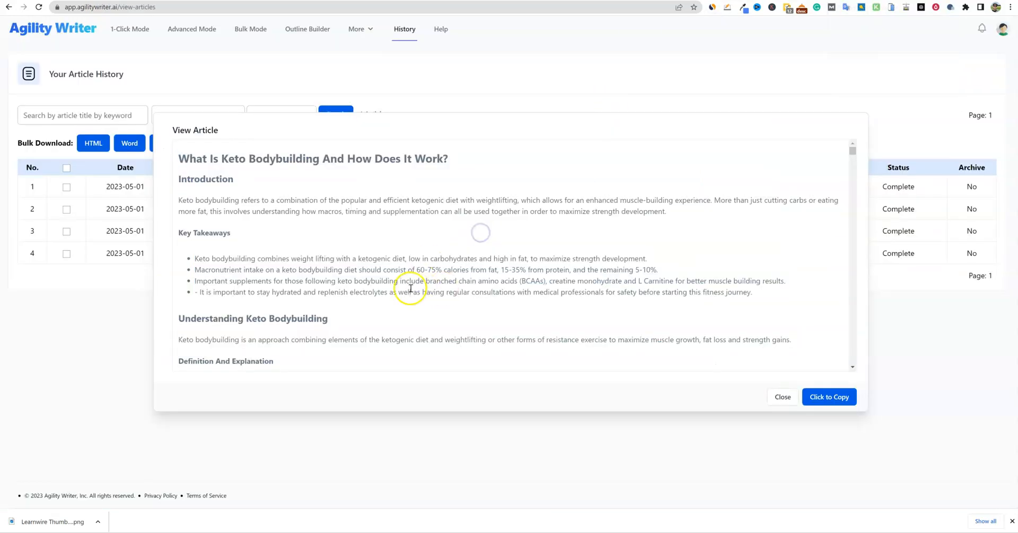
left_click(622, 279)
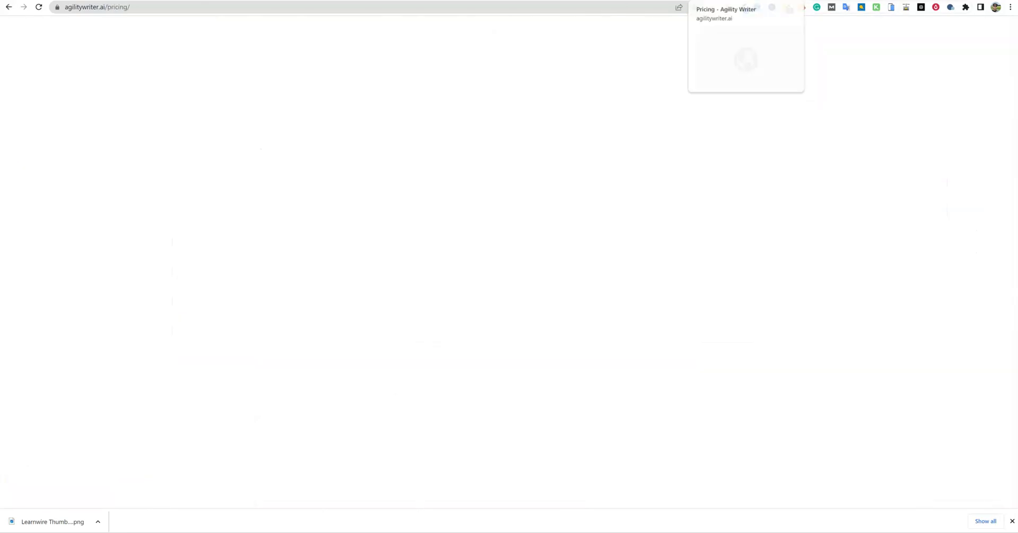
Go to Agility Writer's pricing page and review the Pro plan's price, monthly credits and included features
left_click_drag(483, 247, 534, 412)
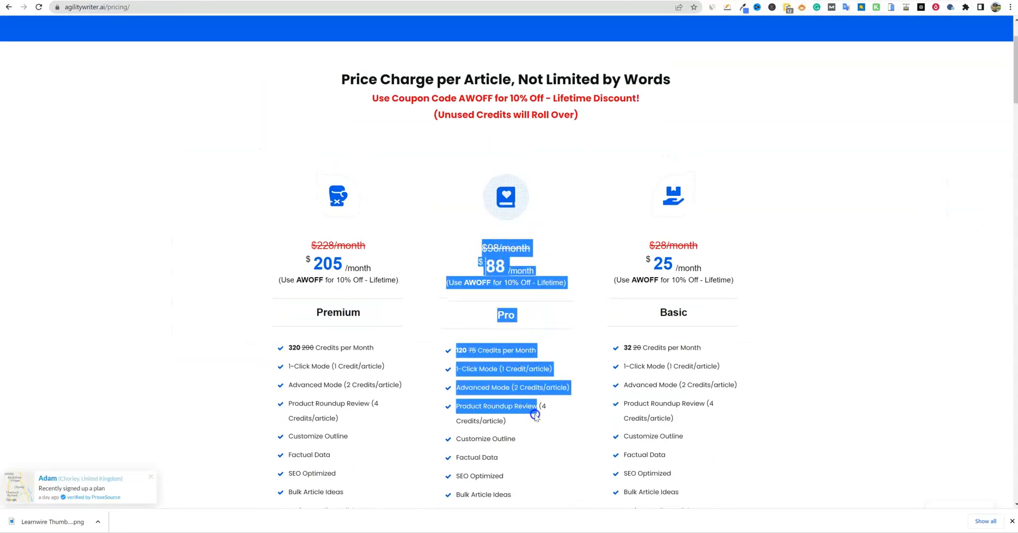
scroll(535, 419, "down", 2)
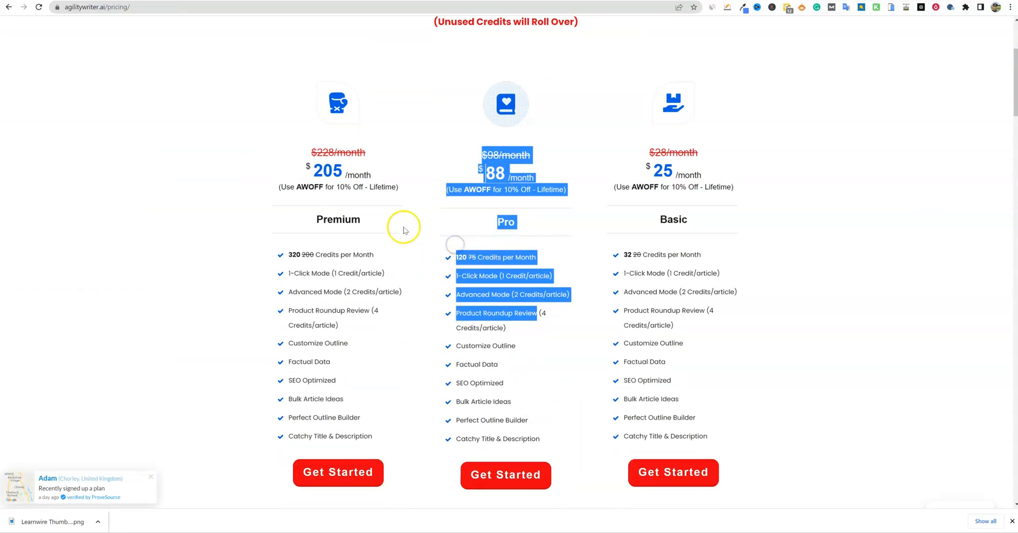
left_click(454, 253)
left_click_drag(454, 253, 551, 439)
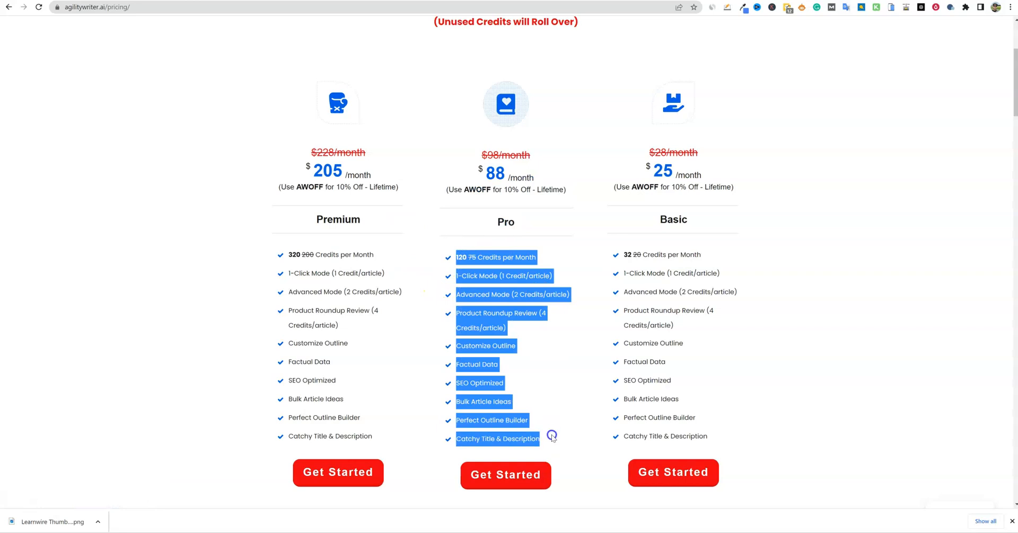
left_click(536, 221)
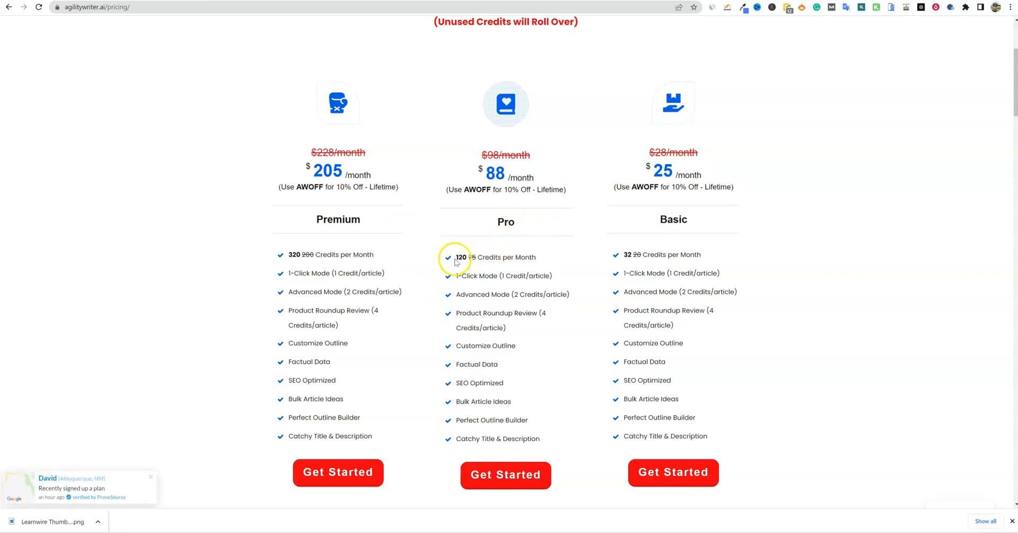
left_click_drag(455, 258, 550, 444)
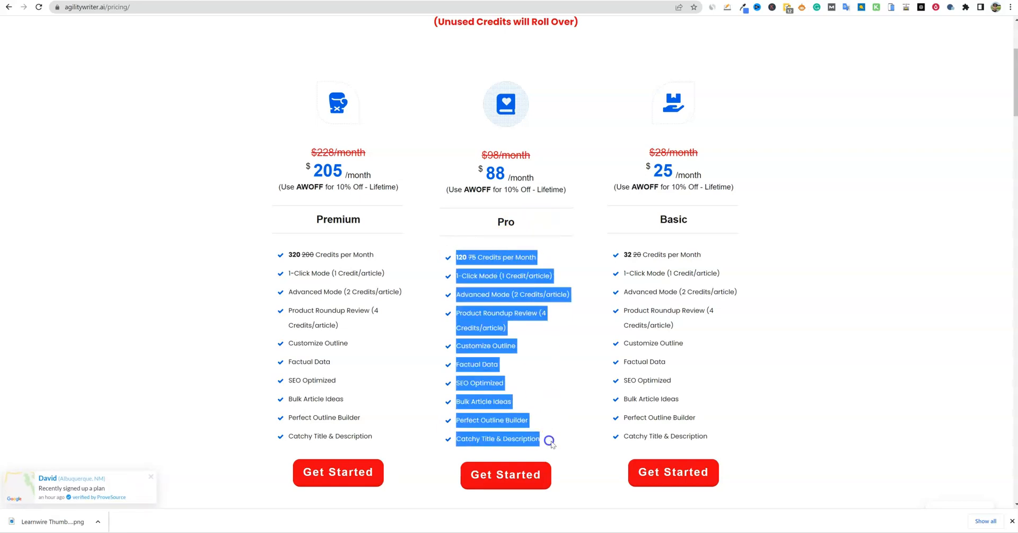
left_click(567, 226)
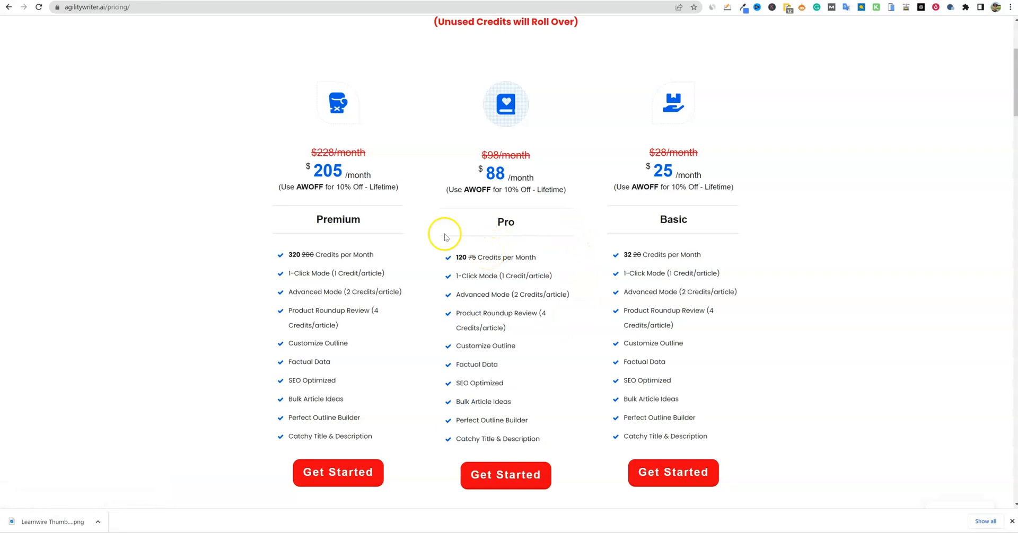
Compare the Premium, Pro and Basic plans, and return to the coupon and credit rollover details
left_click_drag(312, 108, 797, 409)
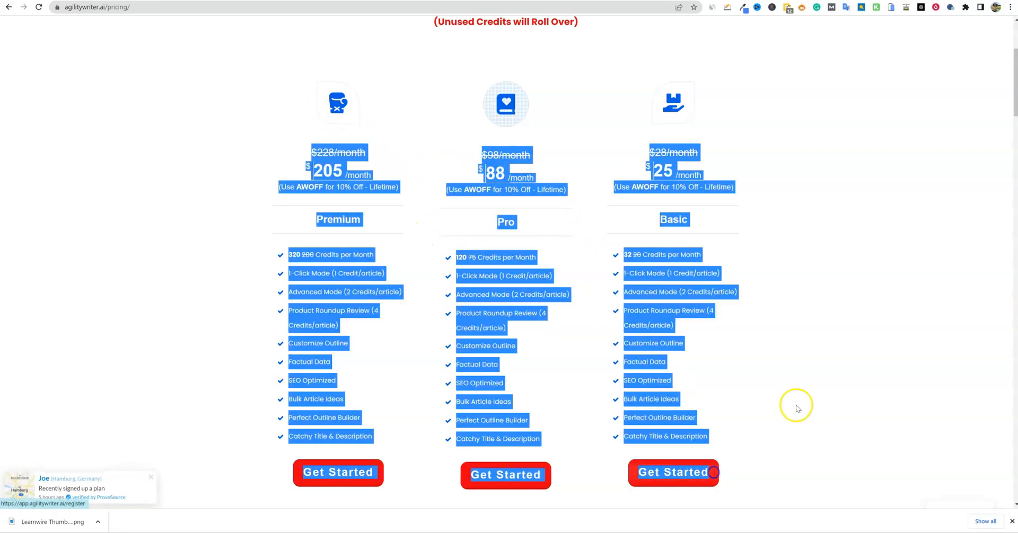
left_click(794, 362)
scroll(795, 365, "up", 4)
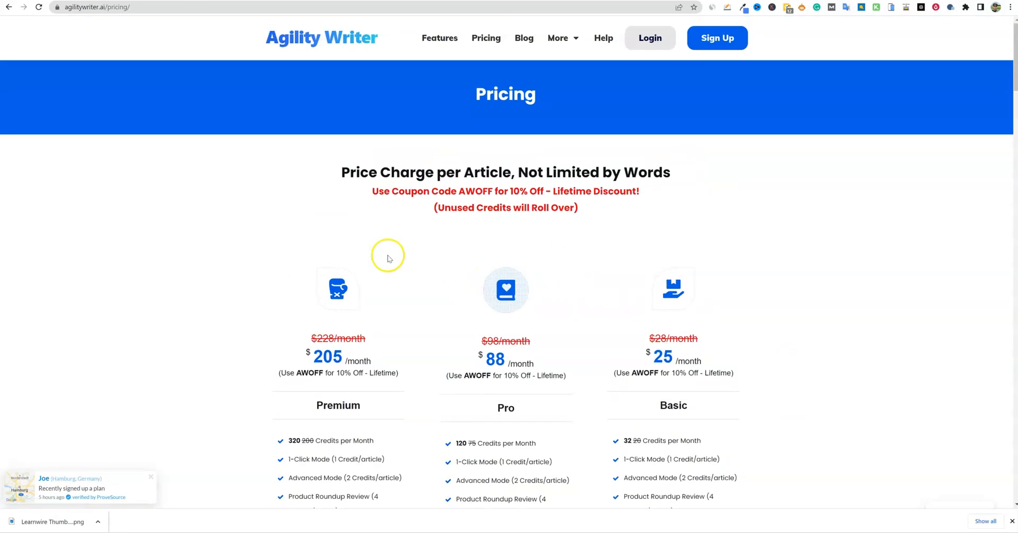